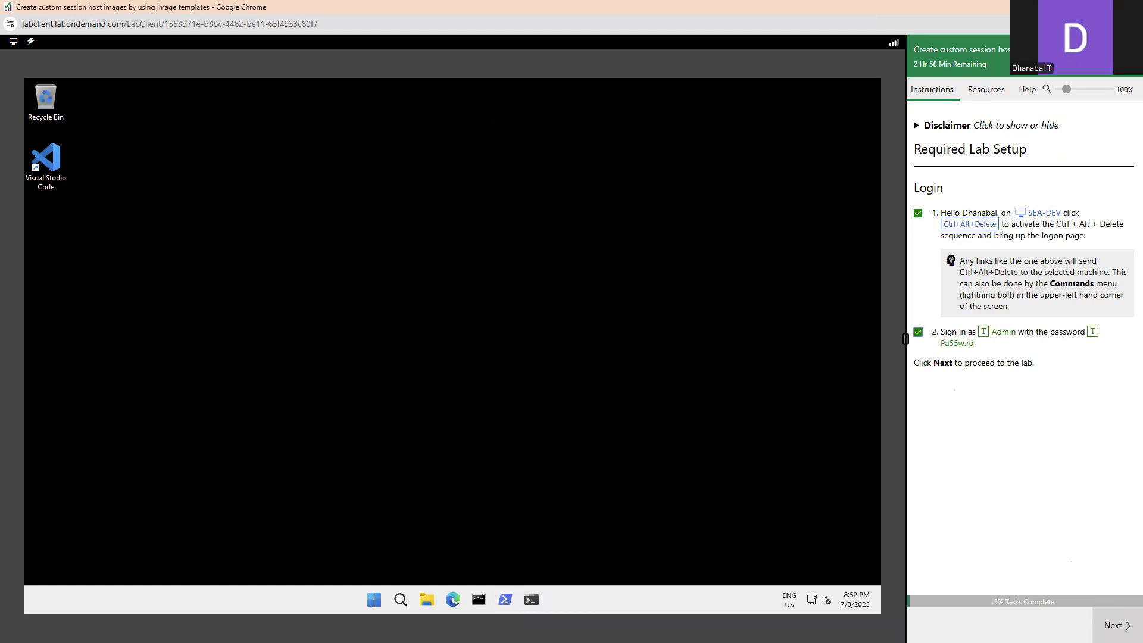
- Proceed to the lab manual and review its title, objectives and the main tasks of Exercise 1
{"action": "left_click", "coordinate": [1115, 625]}
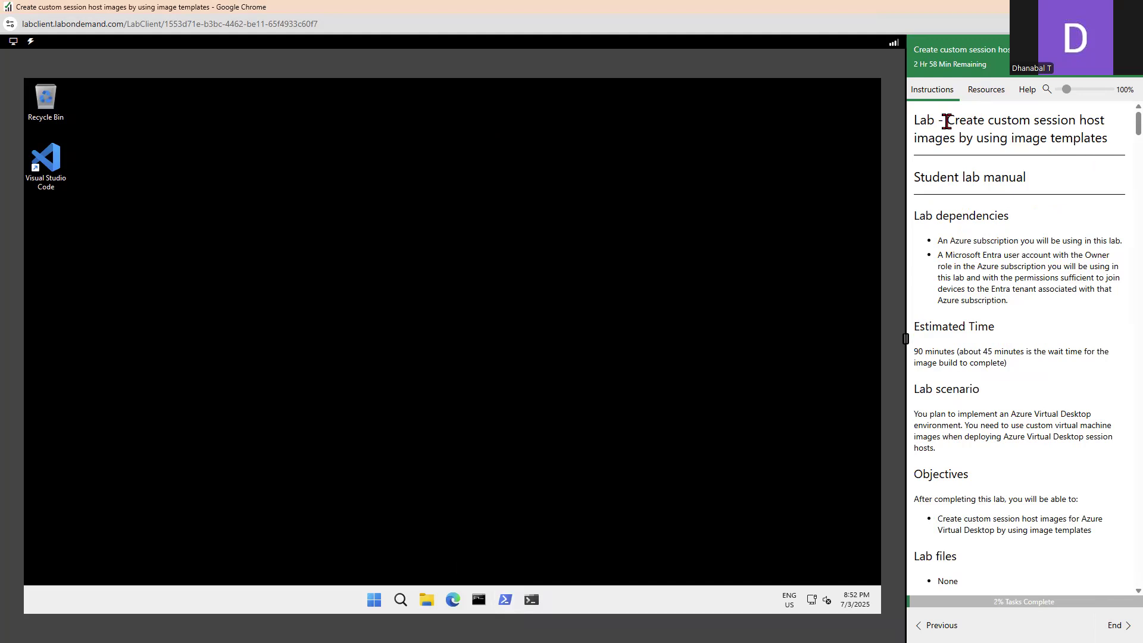
{"action": "left_click_drag", "start_coordinate": [952, 121], "coordinate": [1117, 150]}
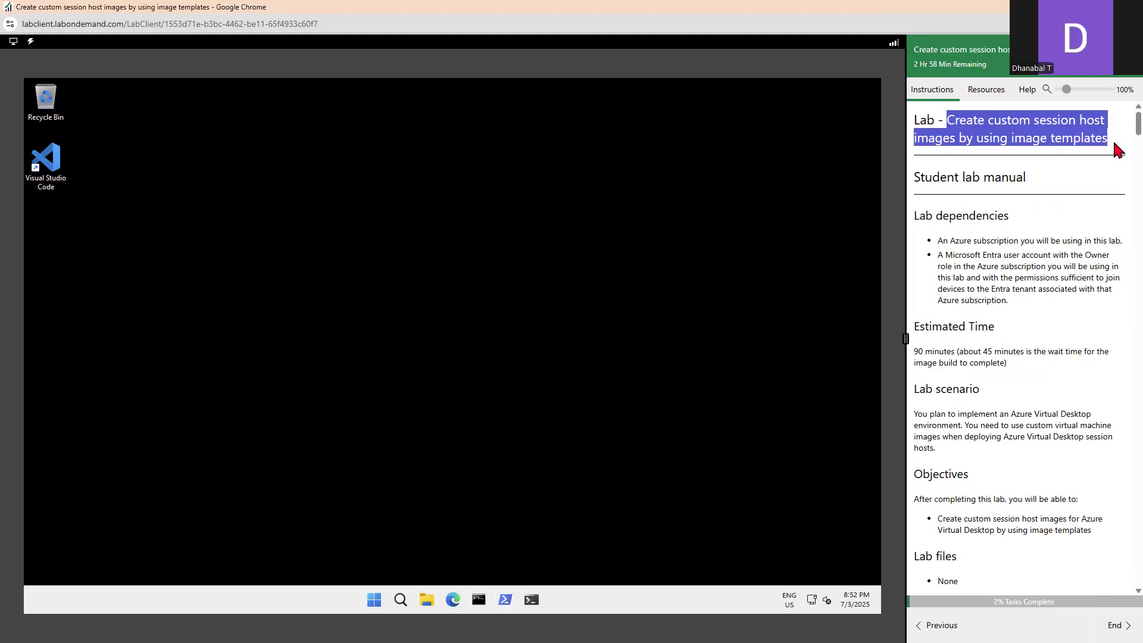
{"action": "left_click", "coordinate": [1053, 215]}
{"action": "scroll", "coordinate": [1052, 214], "scroll_direction": "down", "scroll_amount": 5}
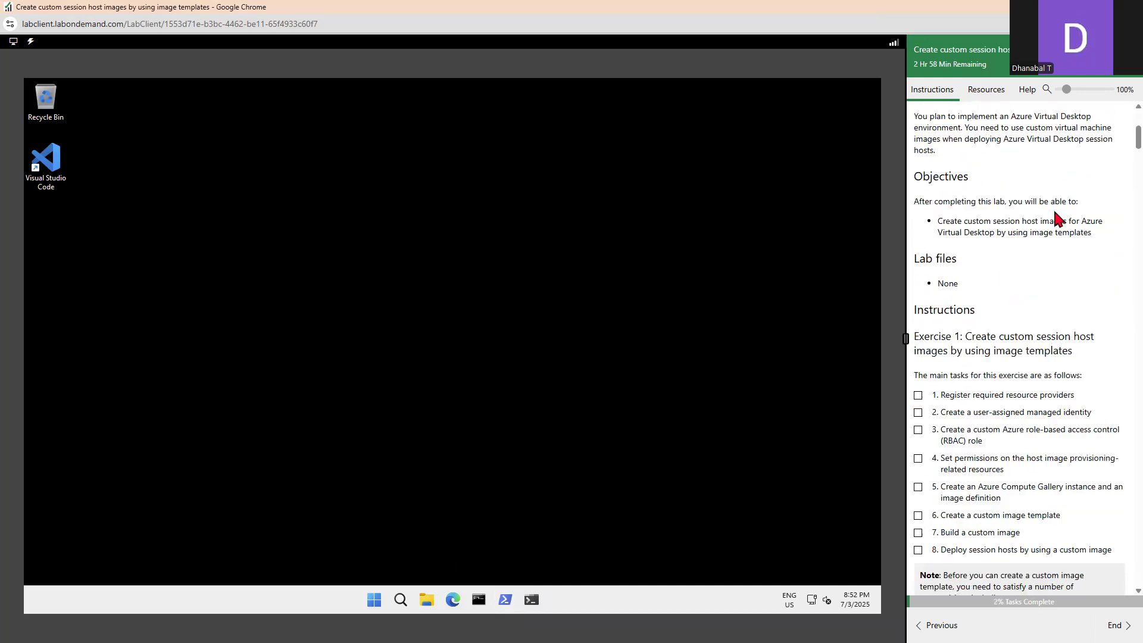
{"action": "scroll", "coordinate": [1055, 213], "scroll_direction": "down", "scroll_amount": 2}
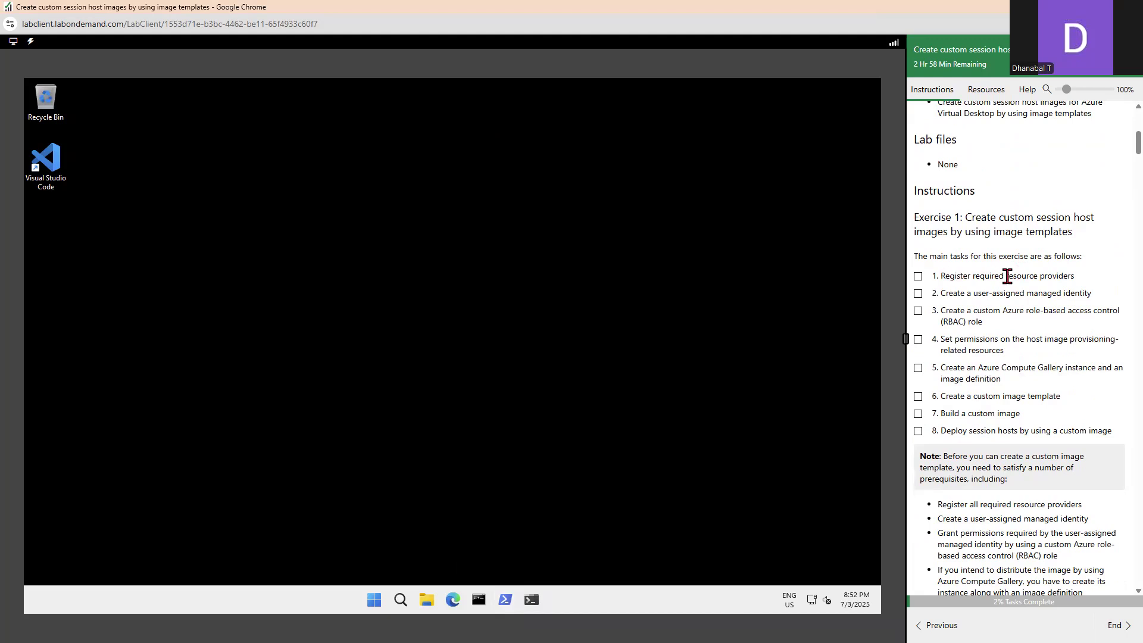
{"action": "left_click_drag", "start_coordinate": [1005, 276], "coordinate": [1081, 283]}
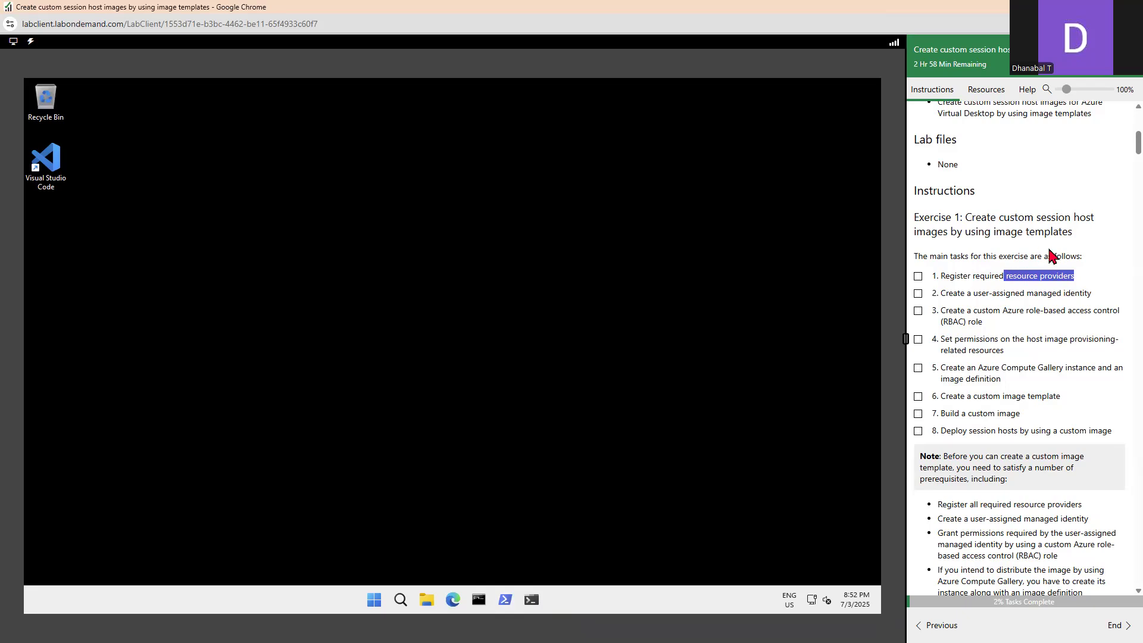
{"action": "scroll", "coordinate": [1044, 305], "scroll_direction": "down", "scroll_amount": 5}
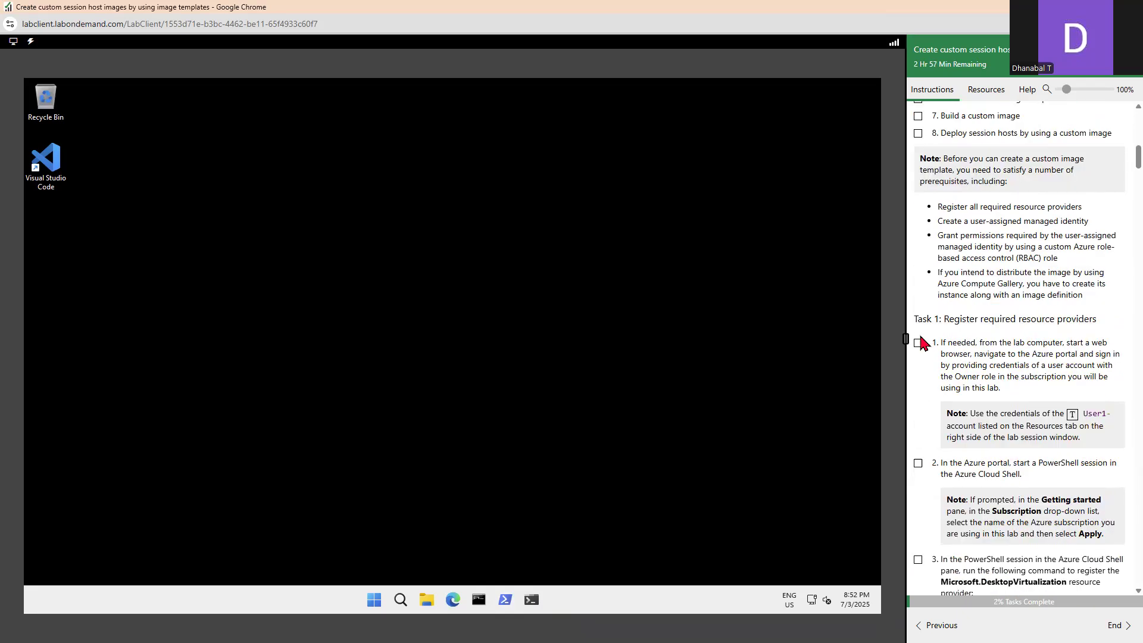
- Mark the first instruction of Task 1 complete, accepting that all previous tasks are marked complete as well
{"action": "left_click", "coordinate": [917, 344]}
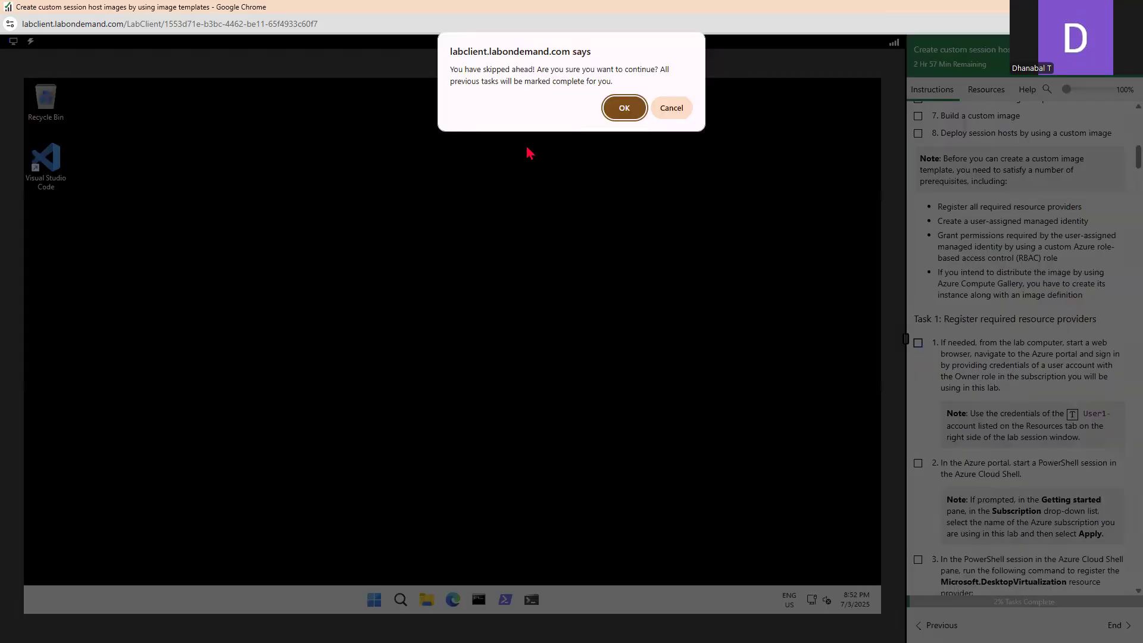
{"action": "left_click", "coordinate": [622, 108]}
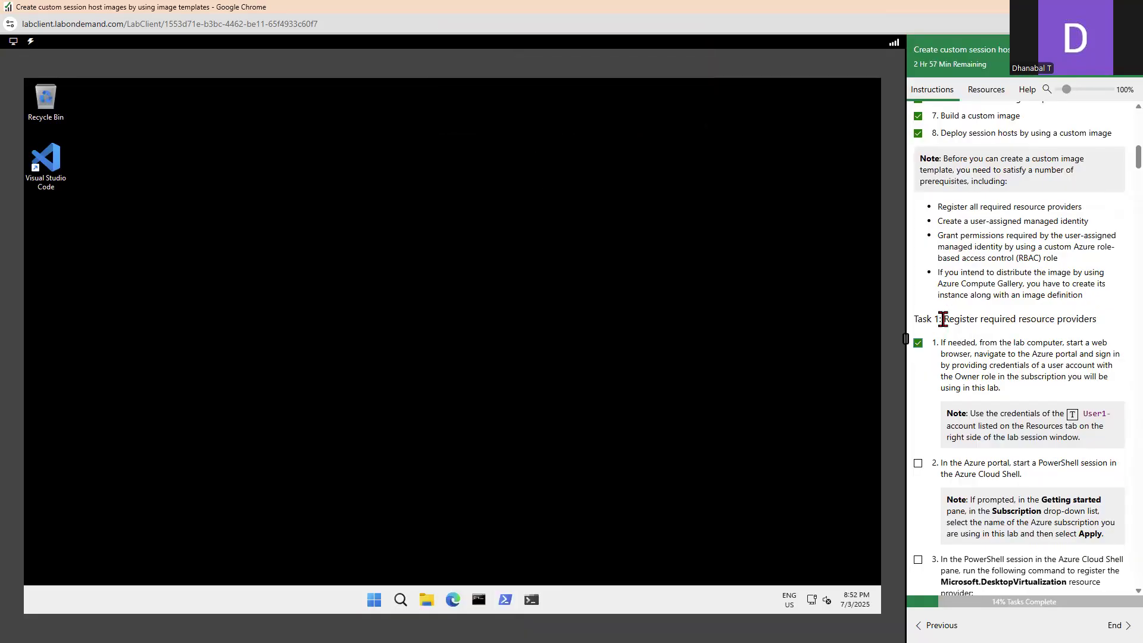
{"action": "left_click_drag", "start_coordinate": [944, 319], "coordinate": [1114, 333]}
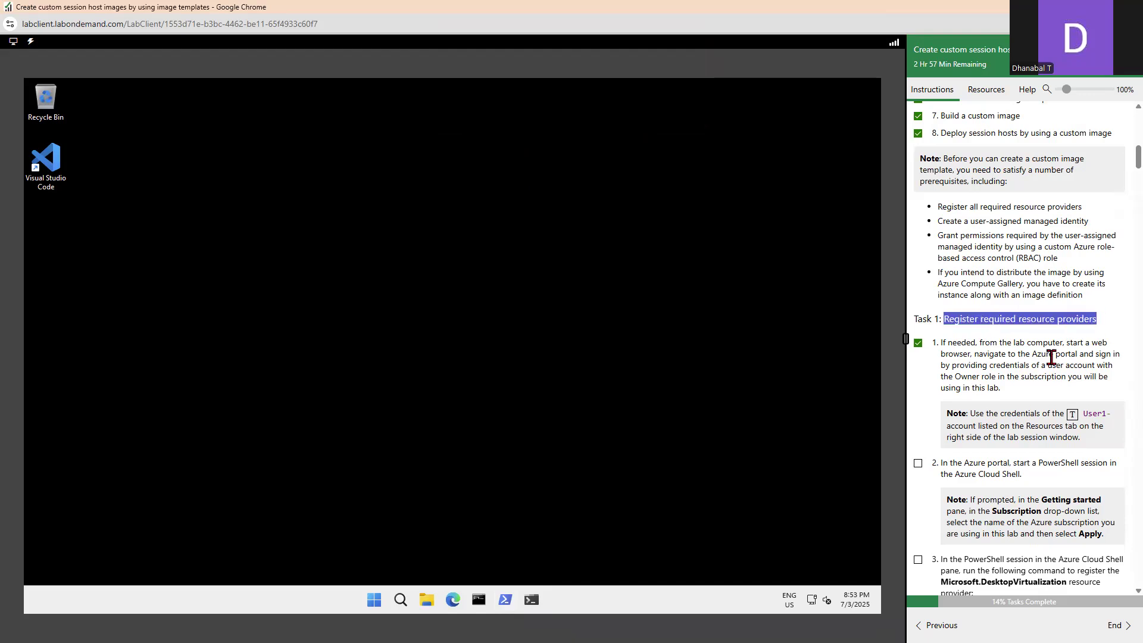
{"action": "scroll", "coordinate": [1048, 357], "scroll_direction": "down", "scroll_amount": 5}
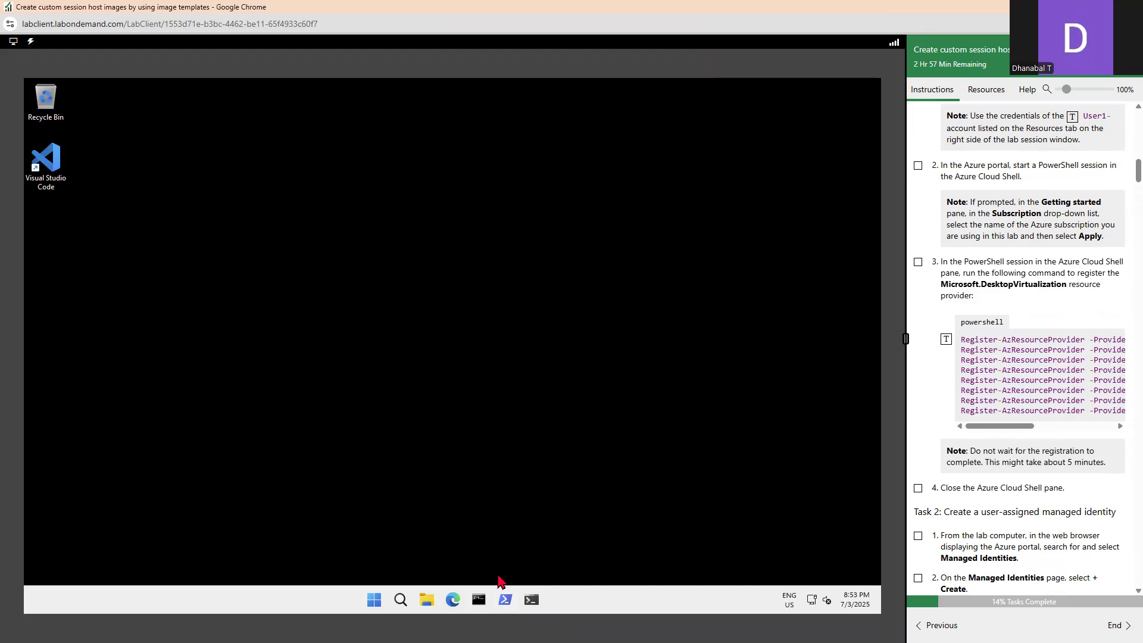
{"action": "scroll", "coordinate": [1072, 249], "scroll_direction": "up", "scroll_amount": 2}
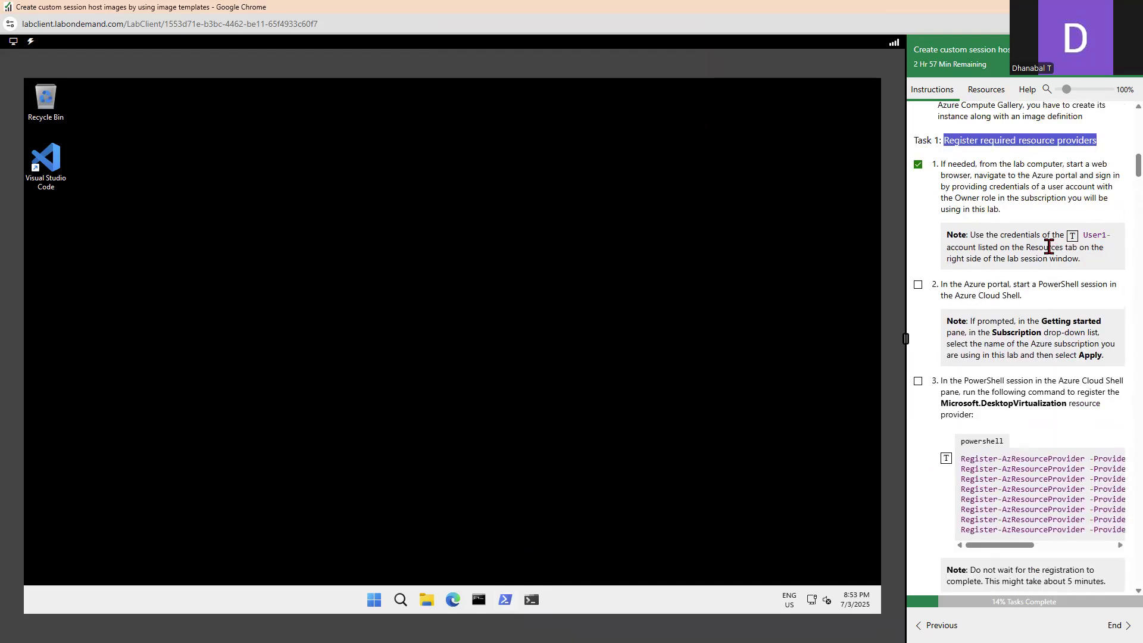
- Open Microsoft Edge, search for "portal azure login" and open the Microsoft Azure sign-in page, with the lab's credentials displayed
{"action": "left_click", "coordinate": [450, 599]}
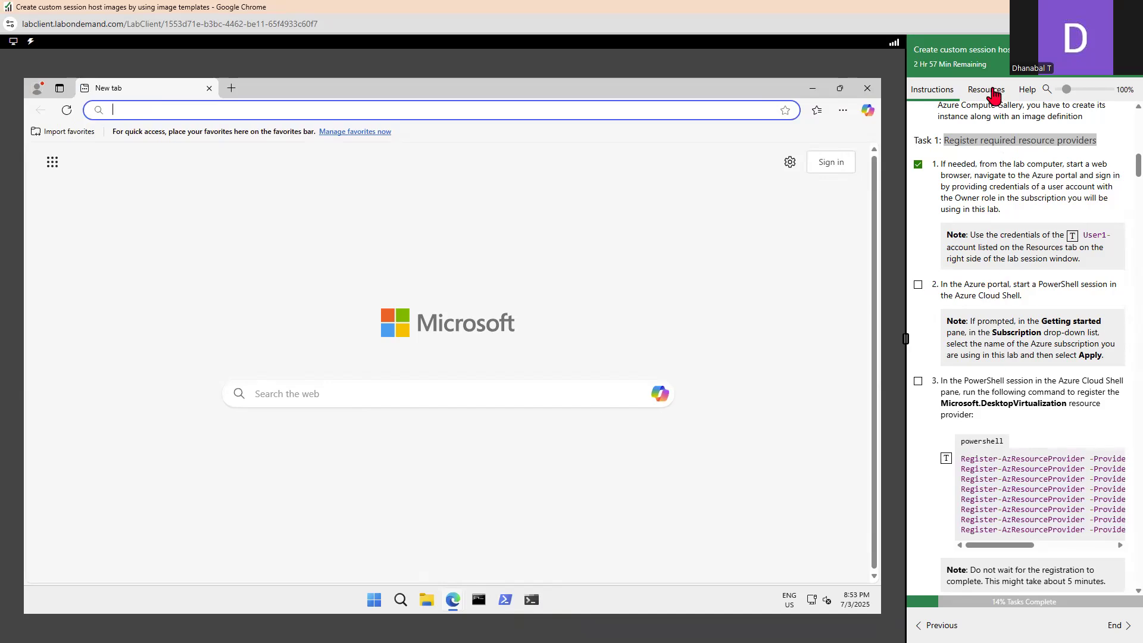
{"action": "left_click", "coordinate": [127, 109]}
{"action": "type", "text": "portal"}
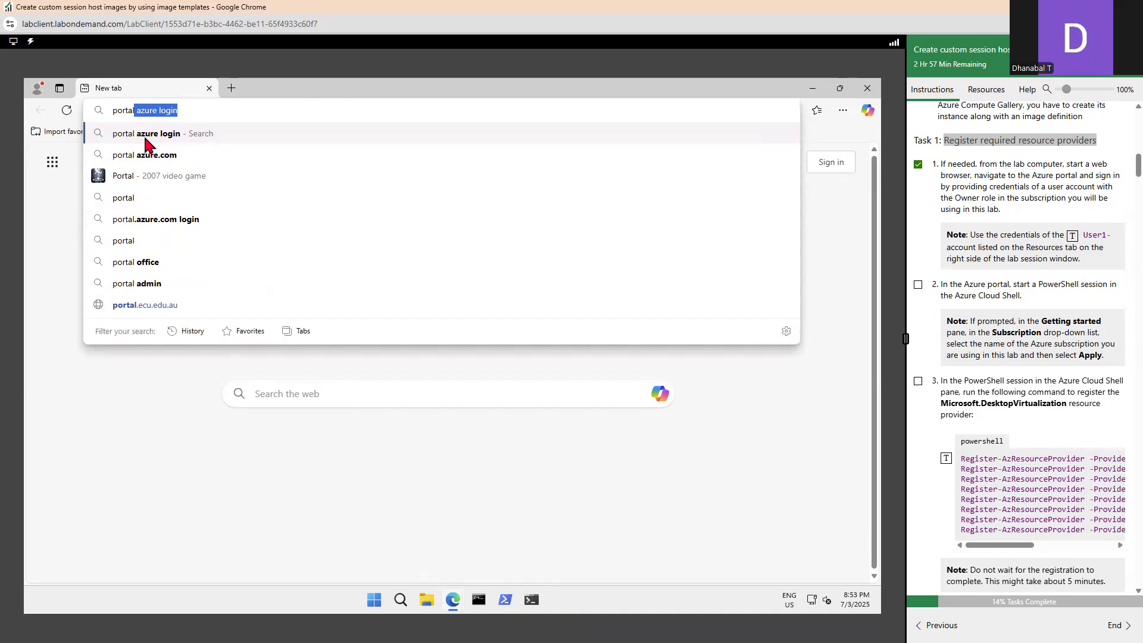
{"action": "left_click", "coordinate": [145, 135]}
{"action": "left_click", "coordinate": [986, 90]}
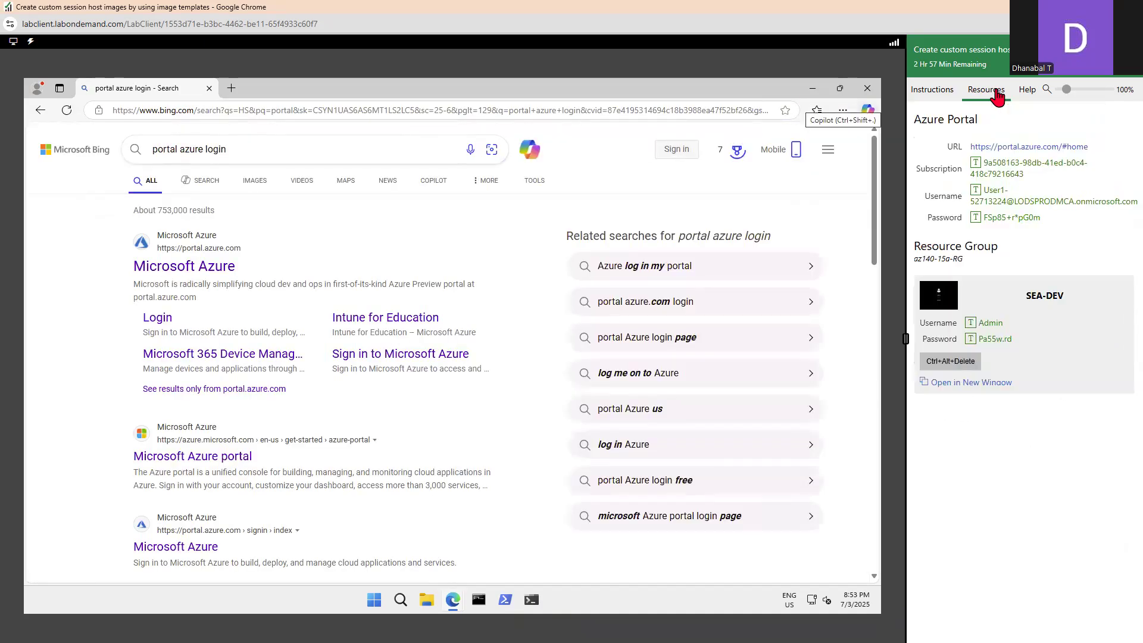
{"action": "left_click", "coordinate": [180, 267]}
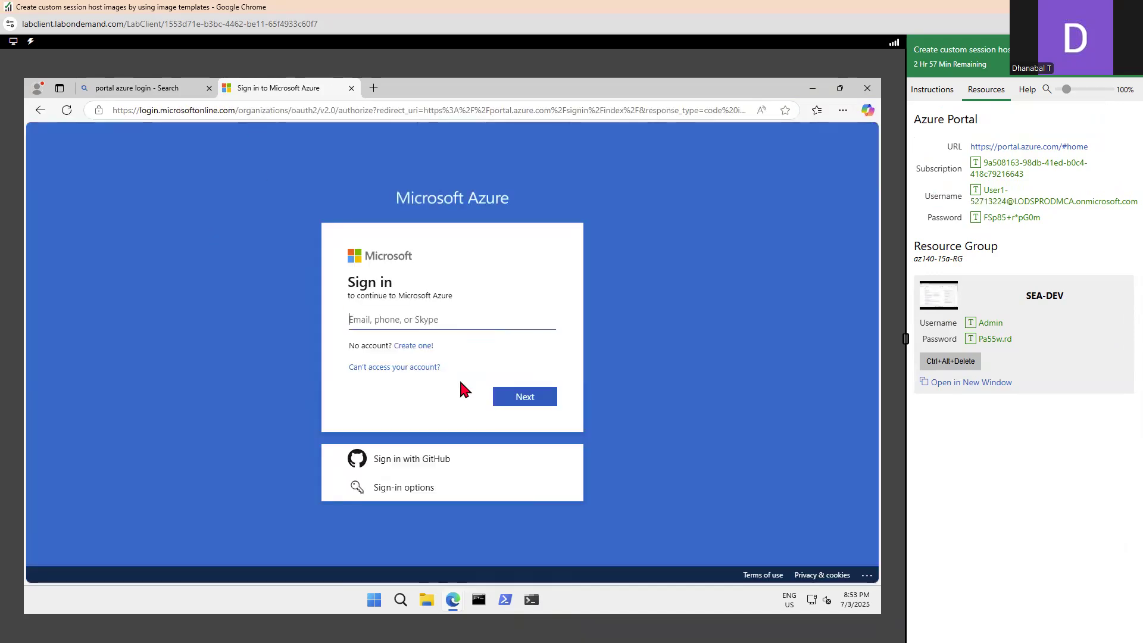
- Sign in to Azure with the lab account's username and password, declining to save the password and choosing to stay signed in
{"action": "left_click", "coordinate": [976, 190]}
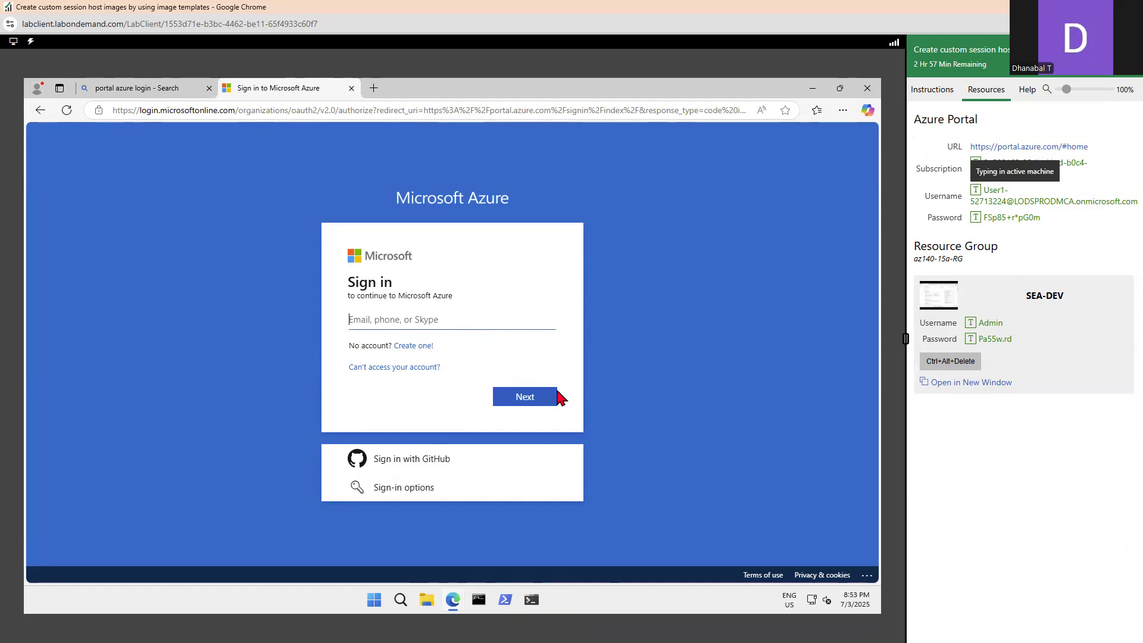
{"action": "left_click", "coordinate": [525, 398]}
{"action": "left_click", "coordinate": [975, 217]}
{"action": "left_click", "coordinate": [525, 425]}
{"action": "left_click", "coordinate": [209, 88]}
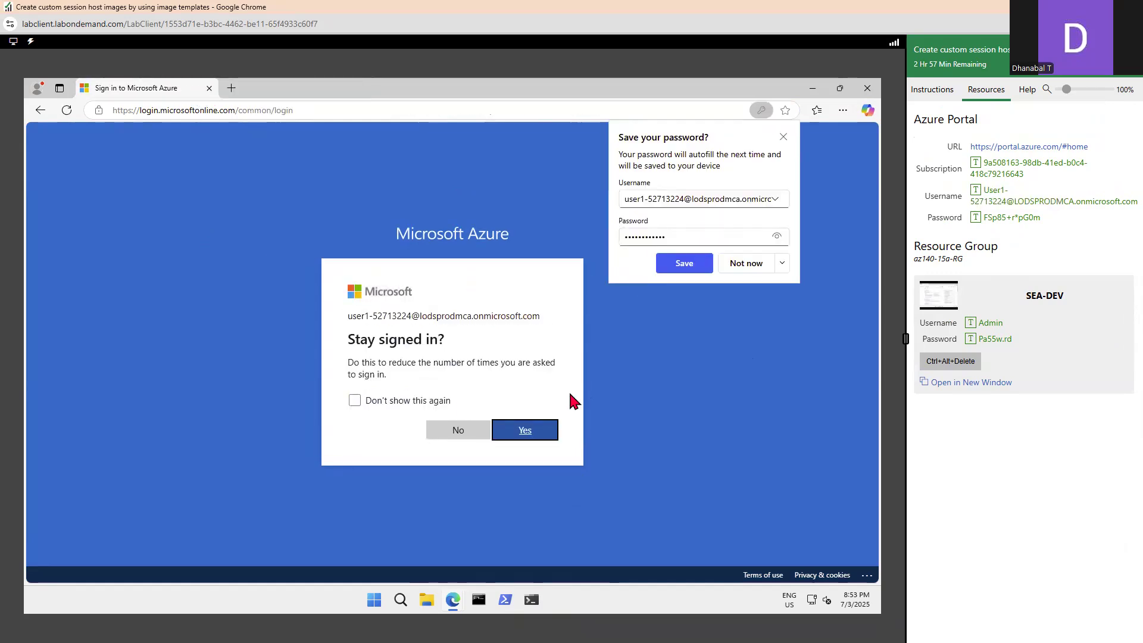
{"action": "left_click", "coordinate": [742, 266]}
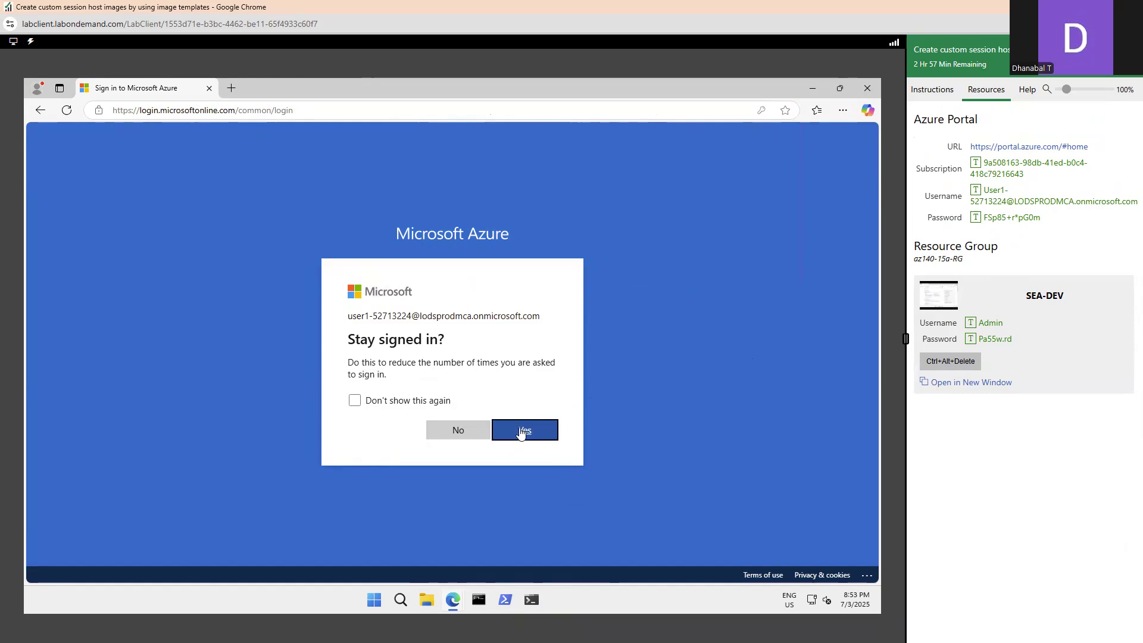
{"action": "left_click", "coordinate": [521, 431]}
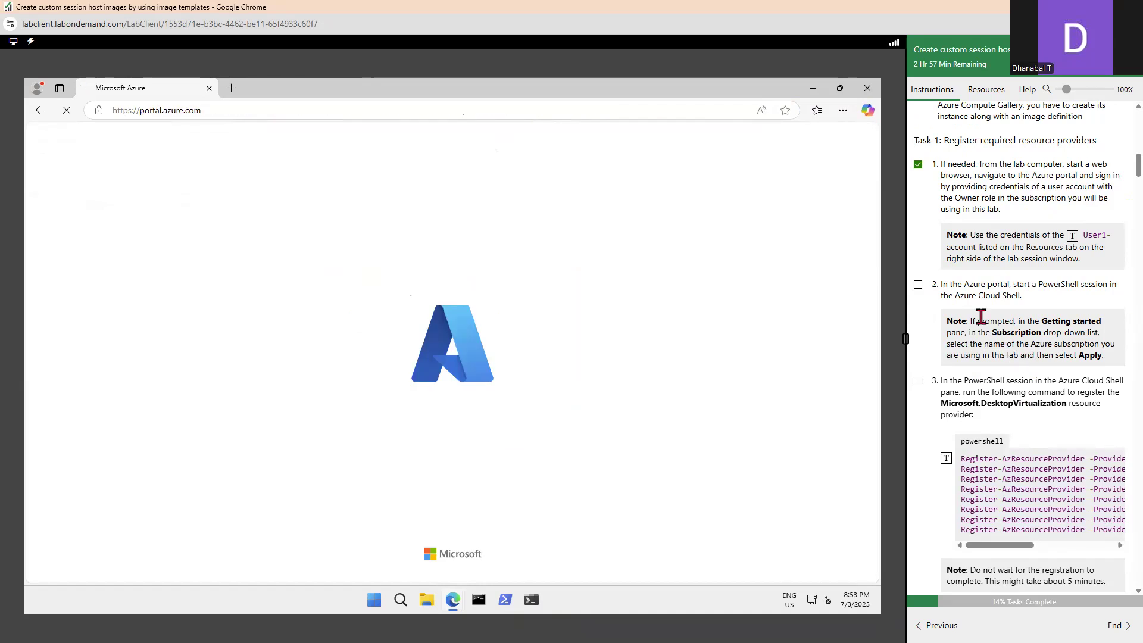
- Dismiss the Azure welcome screen and the "How do you plan to use Azure?" tip
{"action": "scroll", "coordinate": [953, 314], "scroll_direction": "down", "scroll_amount": 2}
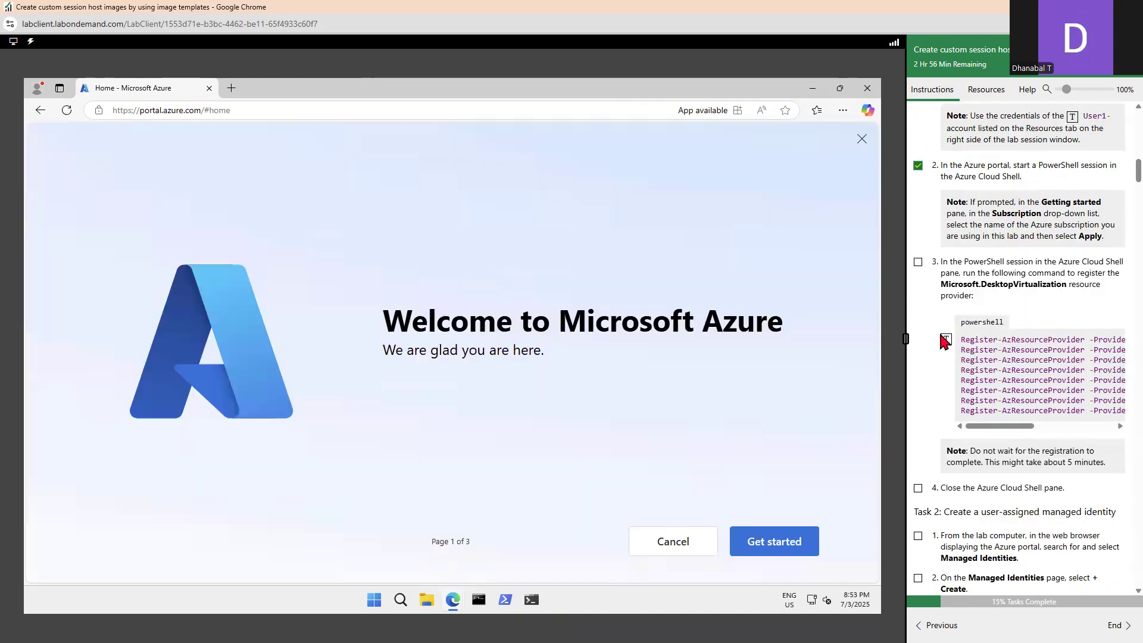
{"action": "left_click", "coordinate": [859, 142]}
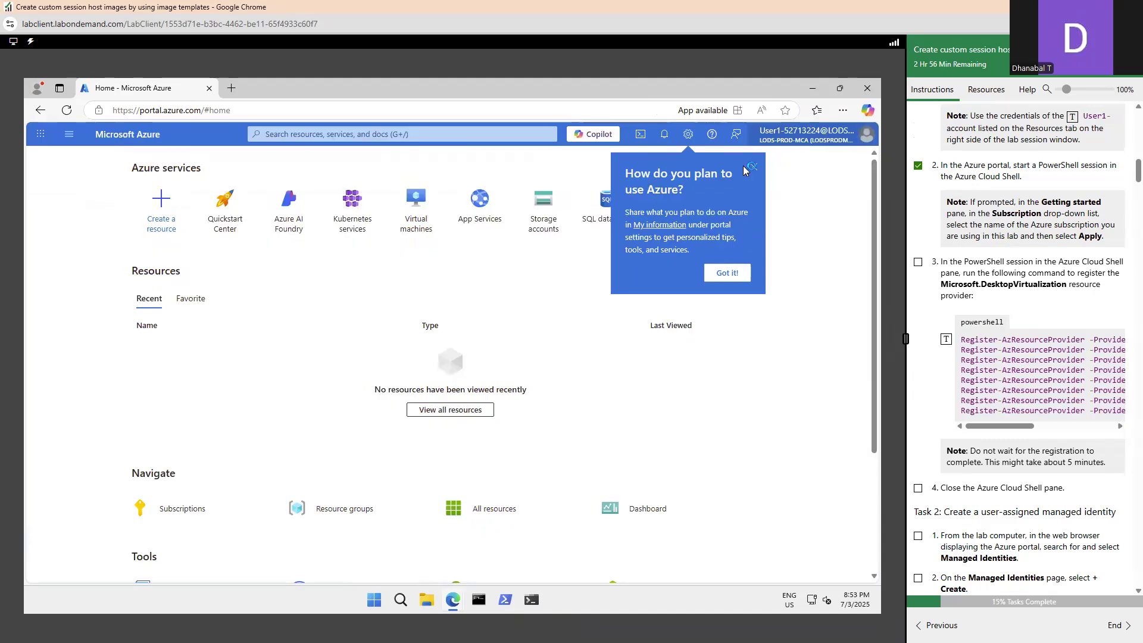
{"action": "left_click", "coordinate": [752, 169]}
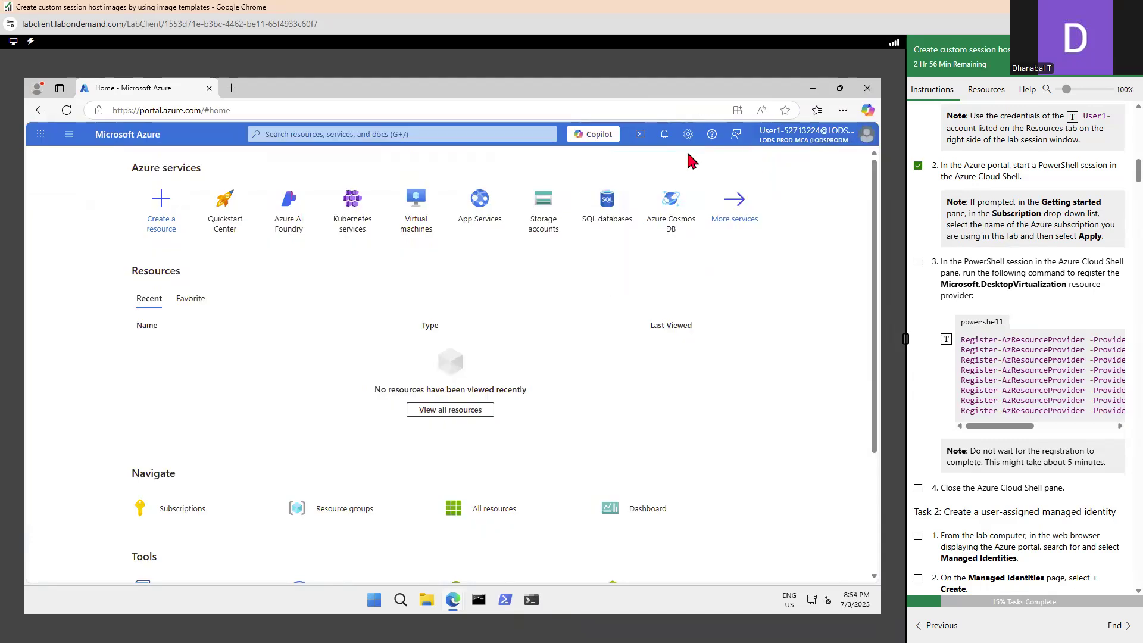
- Start a PowerShell Cloud Shell session with no storage account and the MOC subscription, and mark Task 1's third instruction complete
{"action": "left_click", "coordinate": [640, 135]}
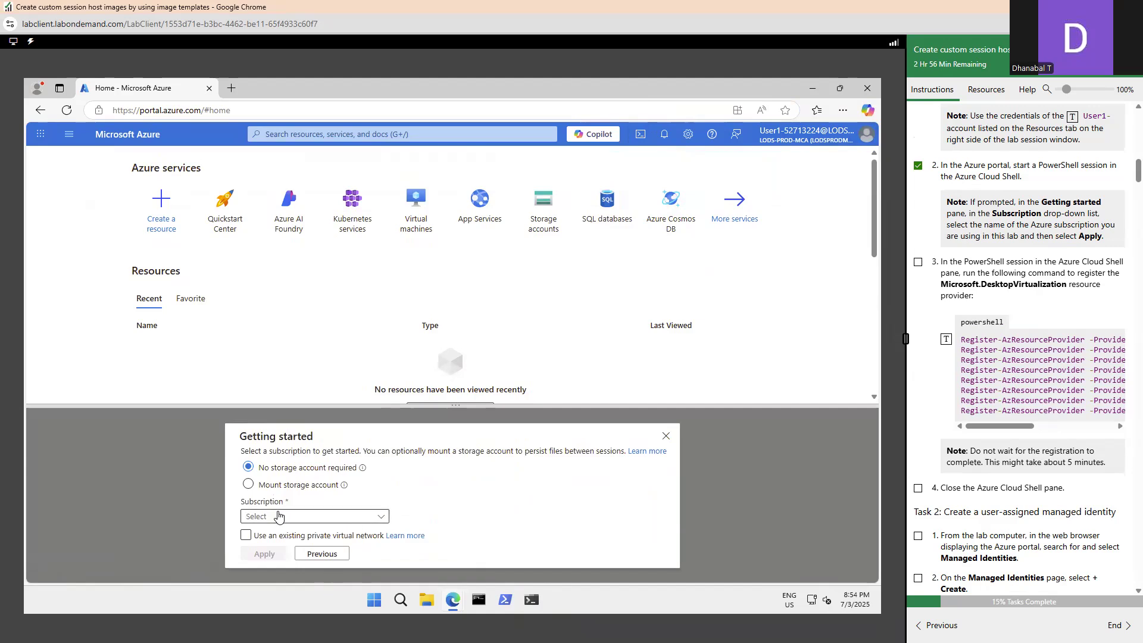
{"action": "left_click", "coordinate": [282, 517]}
{"action": "left_click", "coordinate": [268, 559]}
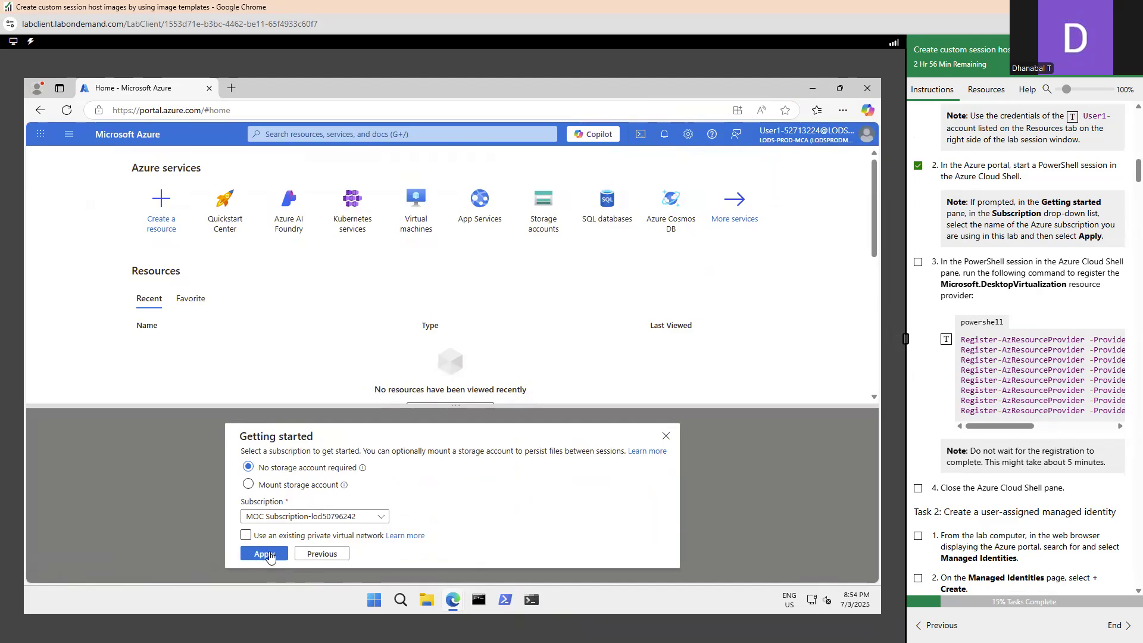
{"action": "left_click", "coordinate": [918, 261]}
- Examine the resource provider namespaces in the registration commands of Task 1
{"action": "scroll", "coordinate": [982, 337], "scroll_direction": "down", "scroll_amount": 1}
{"action": "scroll", "coordinate": [982, 337], "scroll_direction": "down", "scroll_amount": 2}
{"action": "left_click_drag", "start_coordinate": [1019, 307], "coordinate": [1118, 312]}
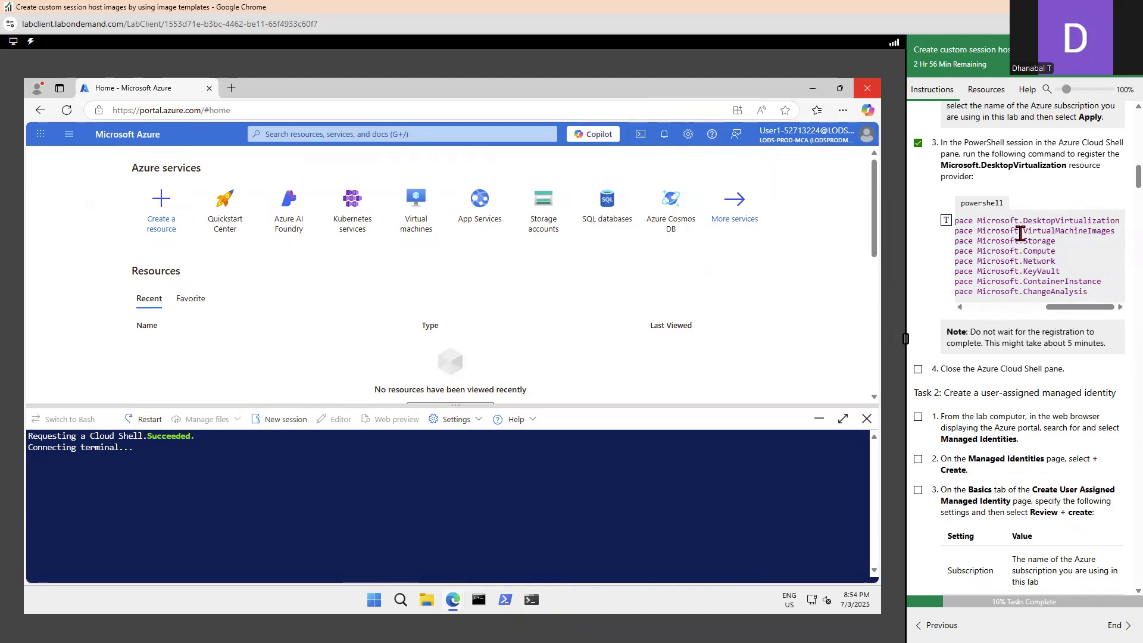
{"action": "left_click_drag", "start_coordinate": [1025, 238], "coordinate": [1103, 234]}
{"action": "left_click", "coordinate": [1070, 233]}
{"action": "left_click_drag", "start_coordinate": [1028, 232], "coordinate": [1113, 233]}
{"action": "left_click", "coordinate": [1091, 260]}
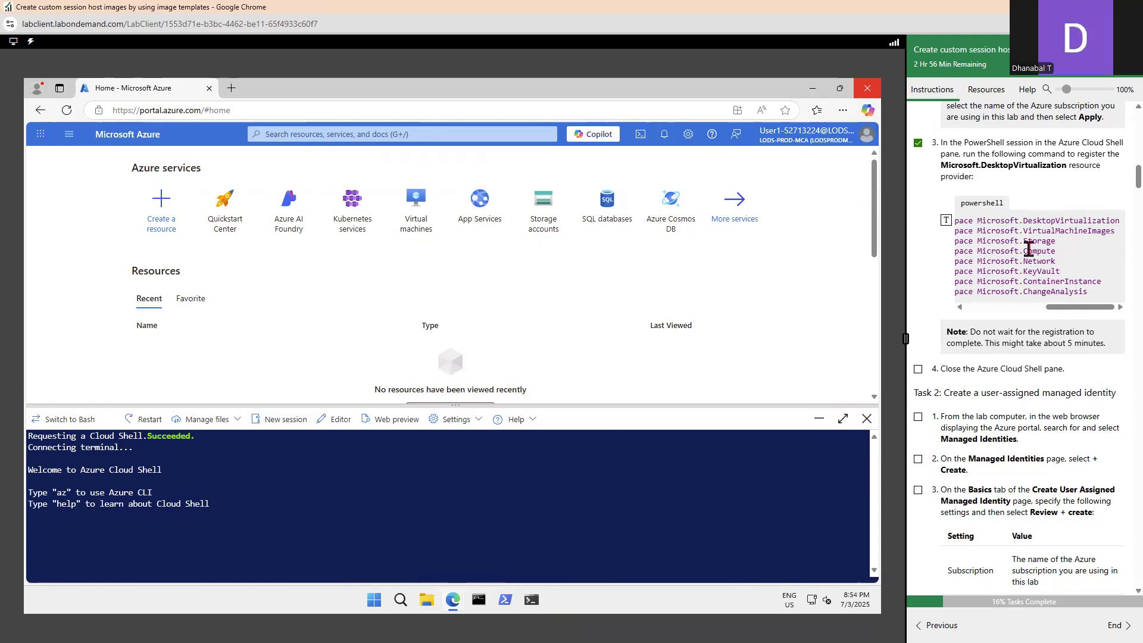
{"action": "left_click_drag", "start_coordinate": [1024, 241], "coordinate": [1049, 242]}
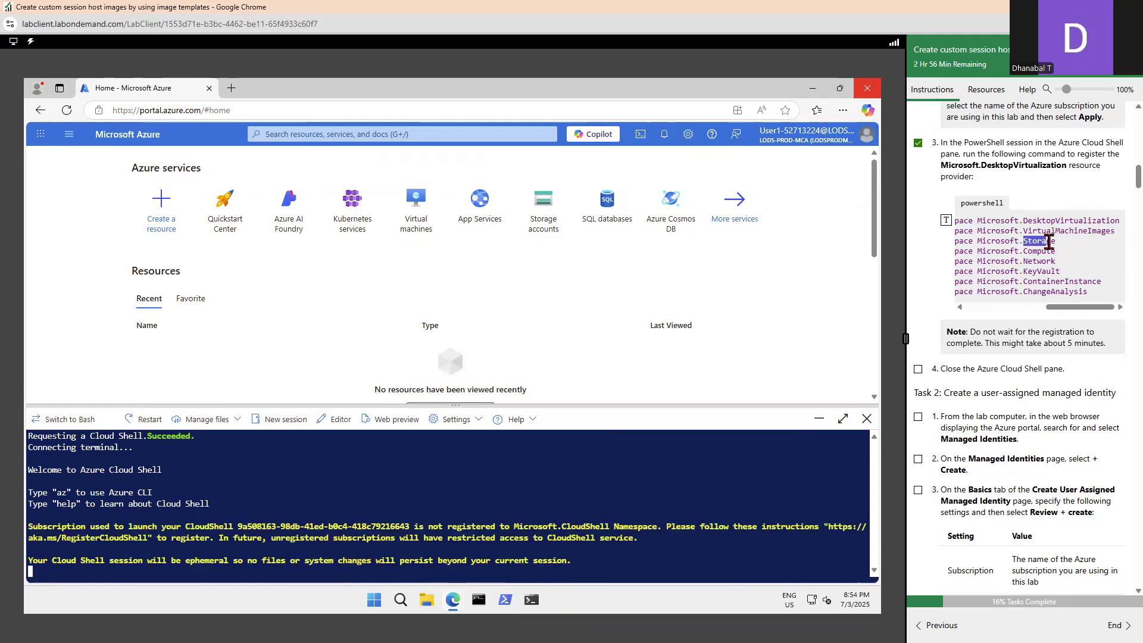
{"action": "left_click", "coordinate": [1022, 252]}
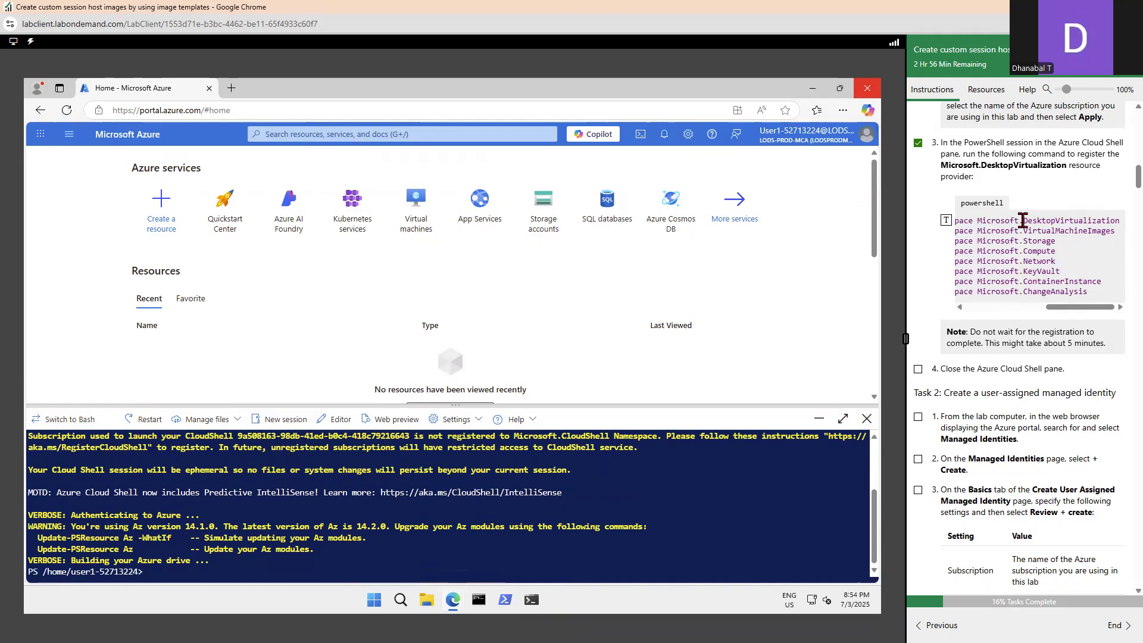
{"action": "left_click_drag", "start_coordinate": [1023, 220], "coordinate": [1083, 308]}
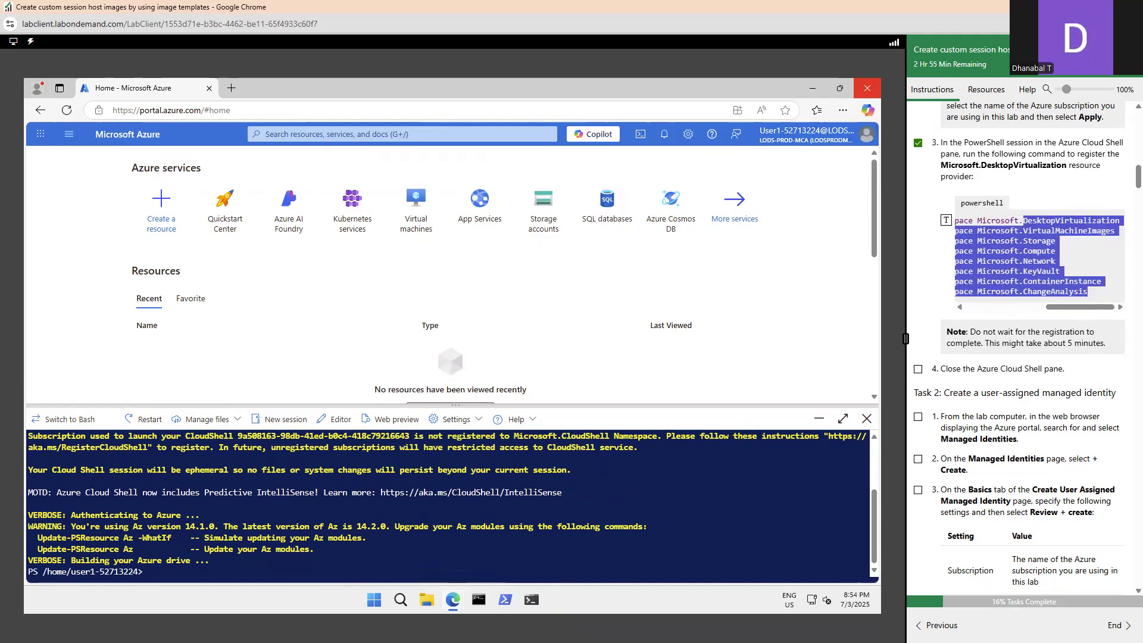
- Register the Microsoft DesktopVirtualization, VirtualMachineImages, Storage, Compute, Network, KeyVault, ContainerInstance and ChangeAnalysis resource providers in Cloud Shell, and mark Task 1's fourth instruction complete
{"action": "left_click", "coordinate": [947, 221]}
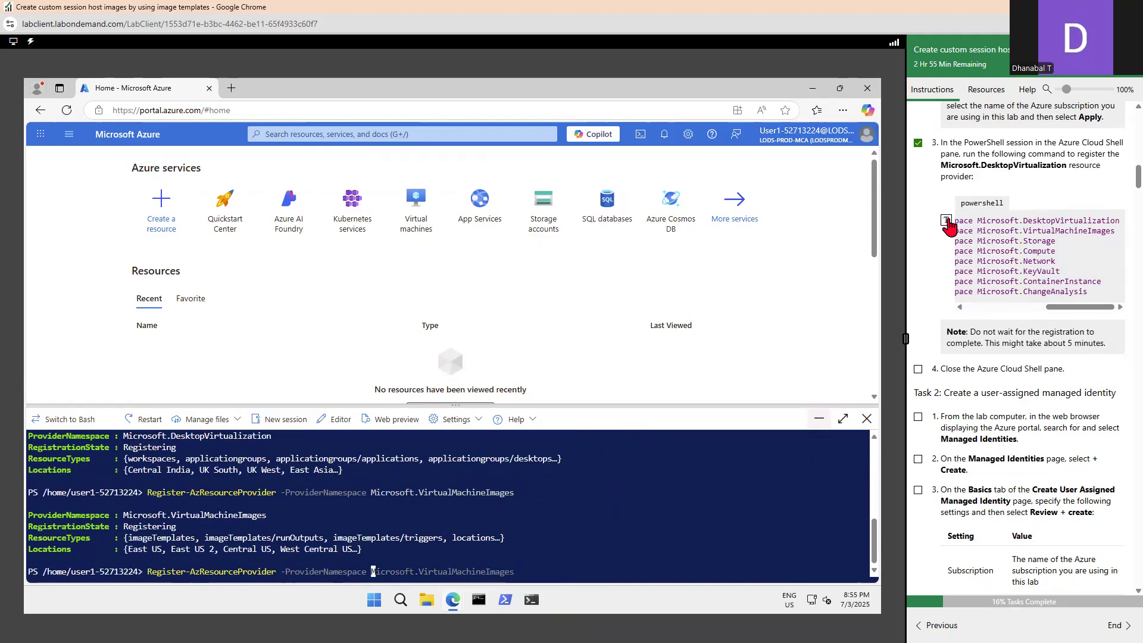
{"action": "scroll", "coordinate": [1024, 274], "scroll_direction": "down", "scroll_amount": 1}
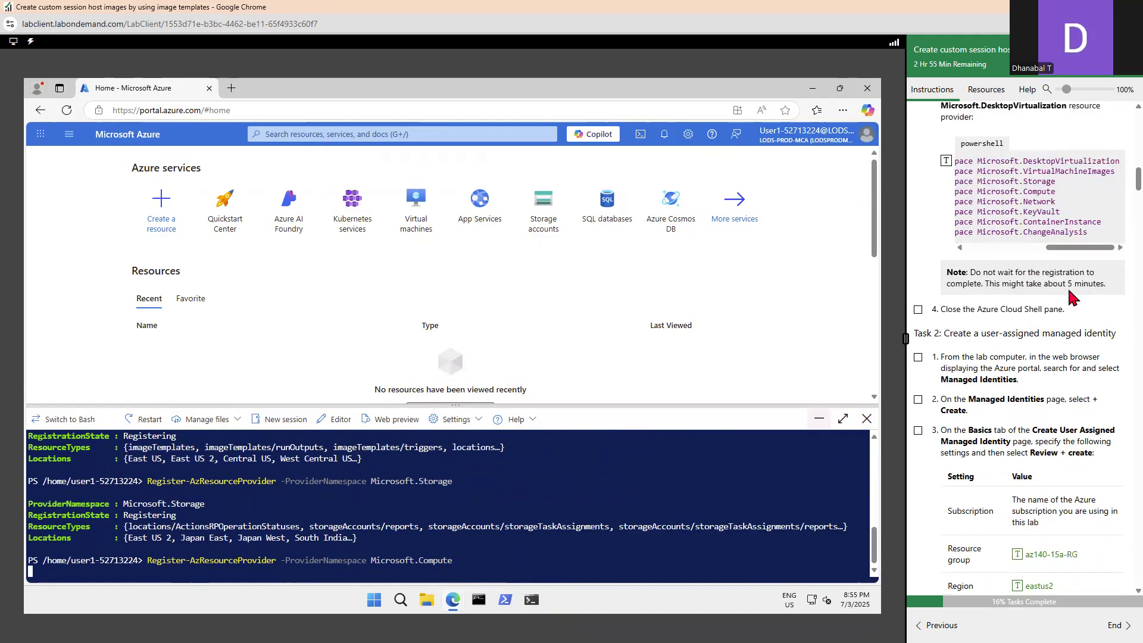
{"action": "left_click_drag", "start_coordinate": [1067, 284], "coordinate": [1108, 291]}
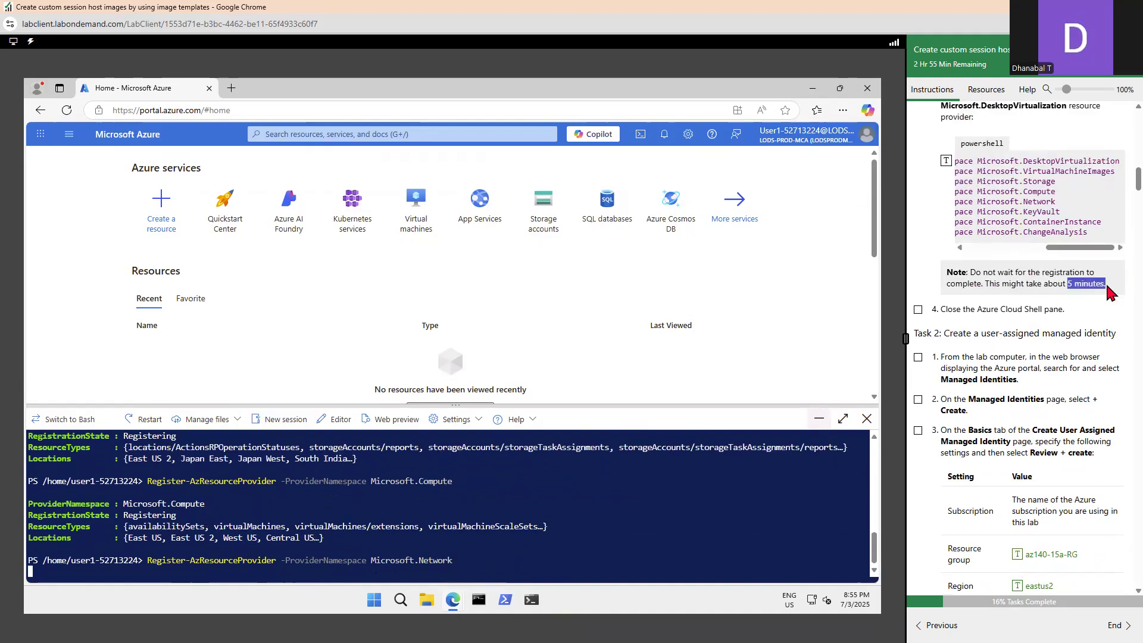
{"action": "left_click", "coordinate": [917, 311]}
{"action": "scroll", "coordinate": [1036, 298], "scroll_direction": "down", "scroll_amount": 3}
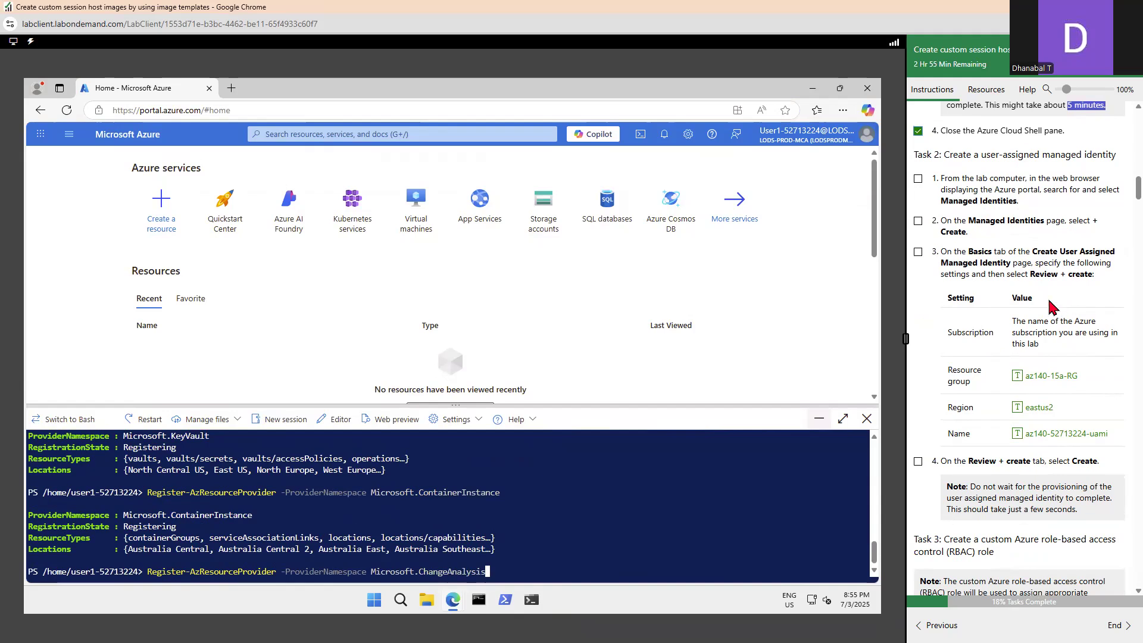
{"action": "scroll", "coordinate": [1064, 307], "scroll_direction": "up", "scroll_amount": 3}
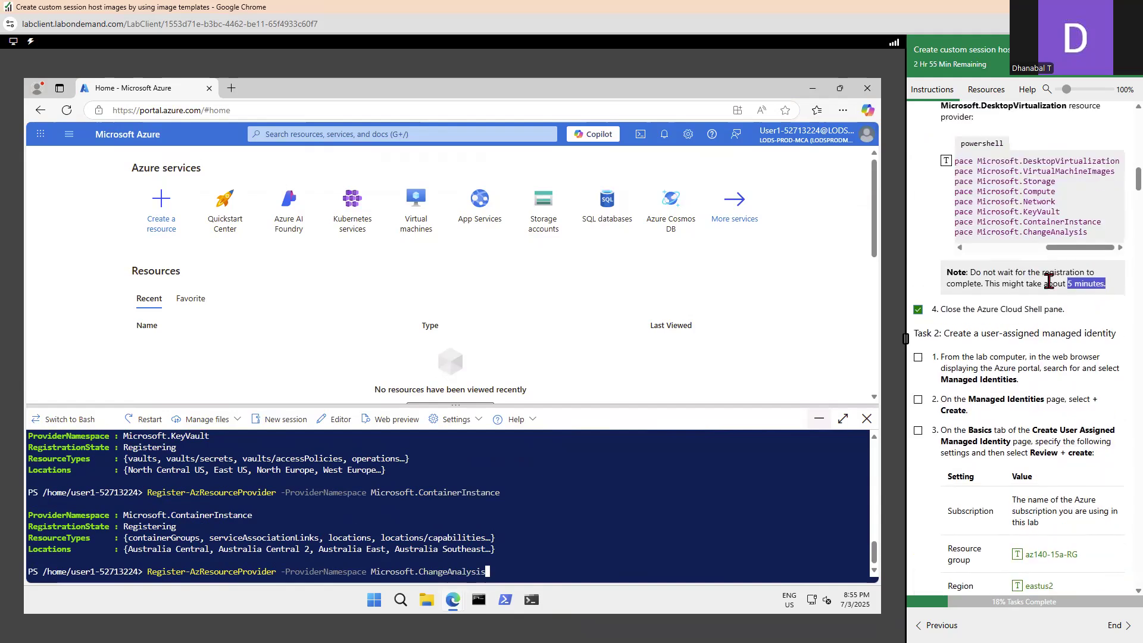
{"action": "double_click", "coordinate": [1024, 173]}
{"action": "scroll", "coordinate": [1059, 316], "scroll_direction": "down", "scroll_amount": 2}
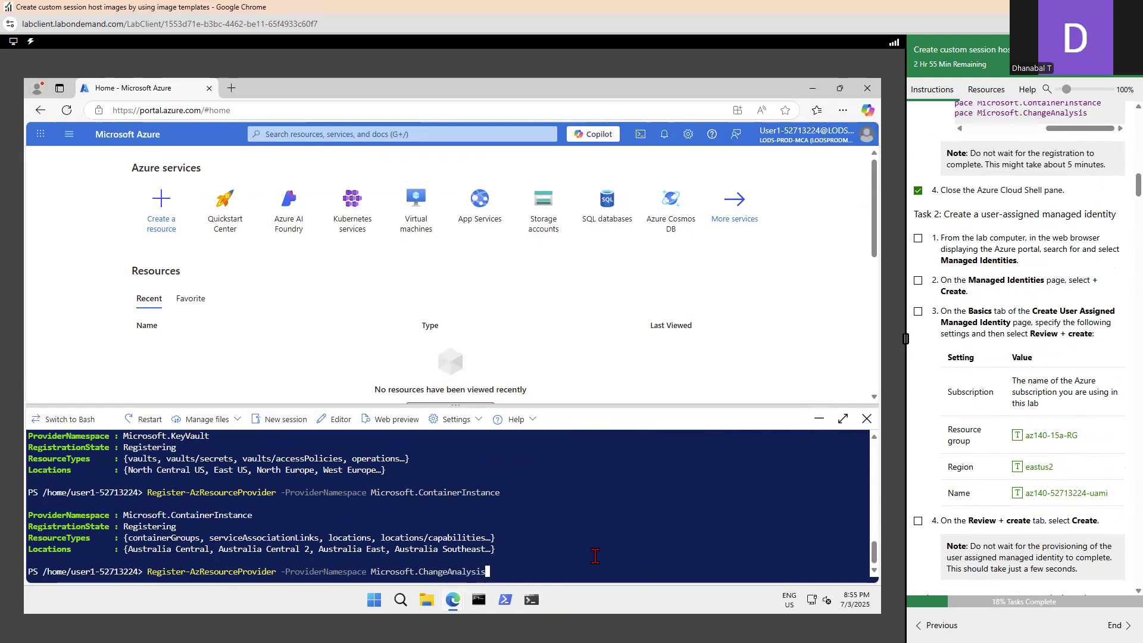
{"action": "key", "text": "Return"}
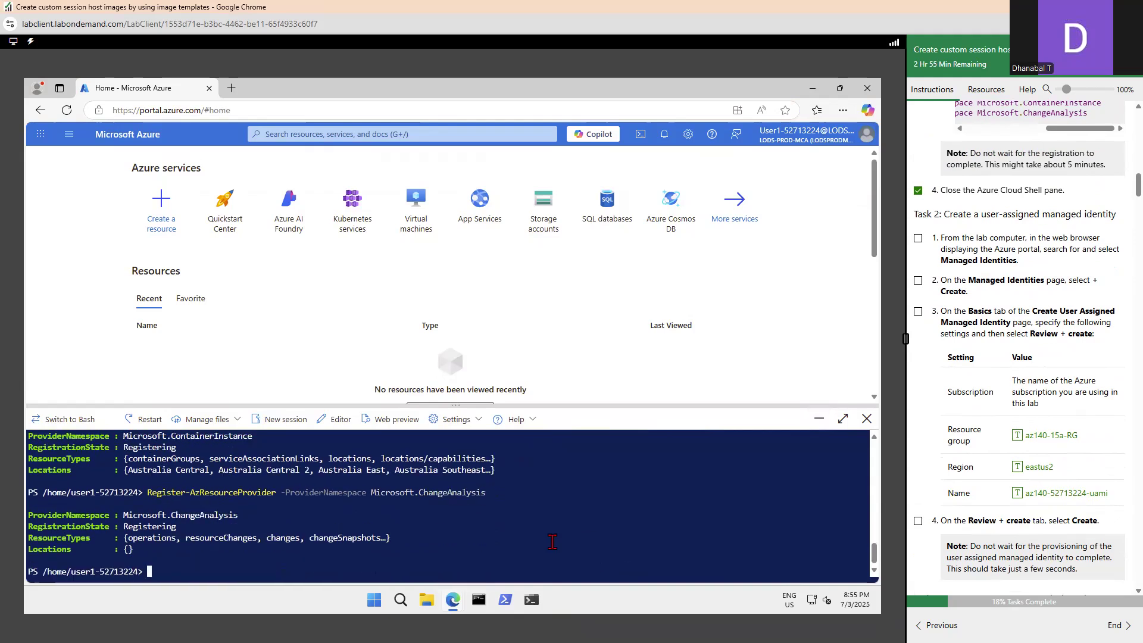
- Duplicate the Azure portal browser tab and find and open the Managed Identities service in the duplicate
{"action": "scroll", "coordinate": [1060, 185], "scroll_direction": "up", "scroll_amount": 3}
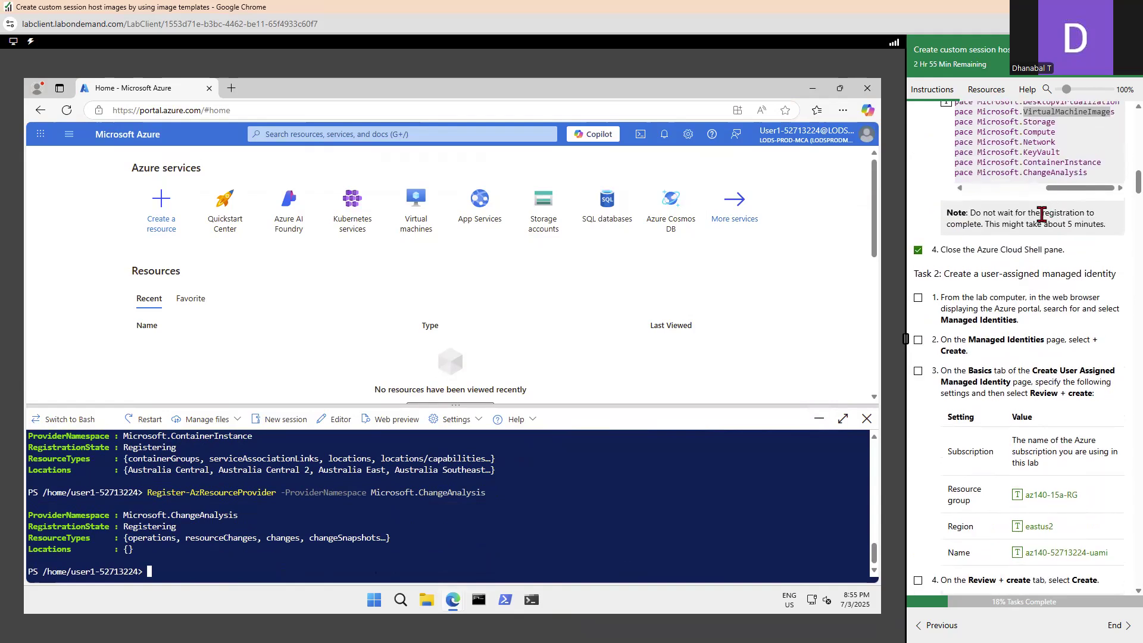
{"action": "scroll", "coordinate": [1033, 253], "scroll_direction": "down", "scroll_amount": 4}
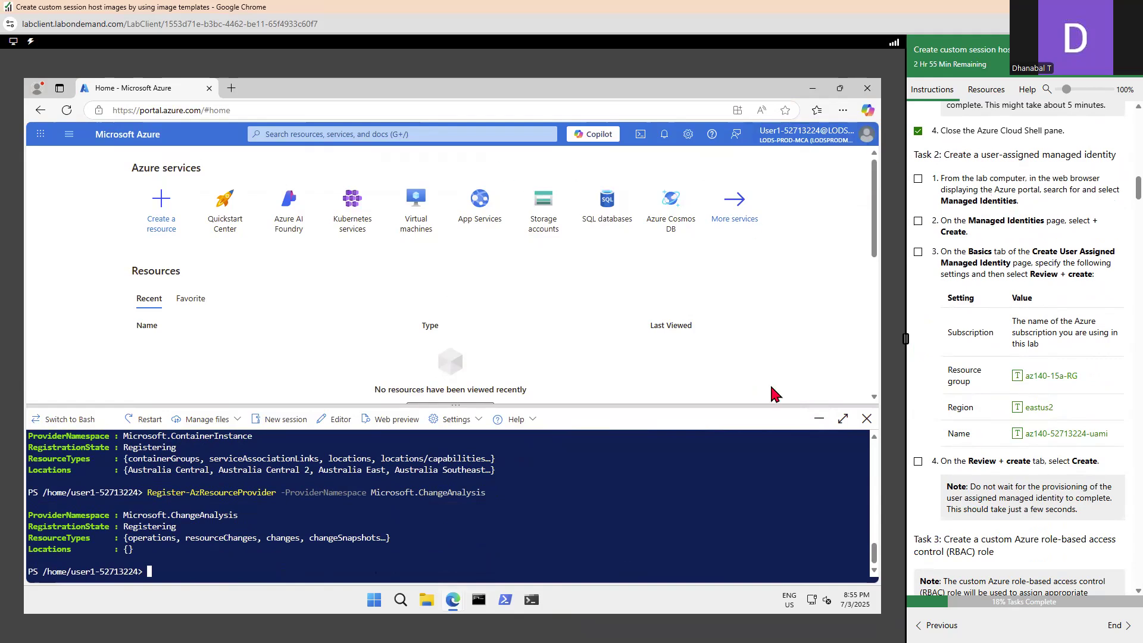
{"action": "right_click", "coordinate": [156, 91]}
{"action": "left_click", "coordinate": [197, 164]}
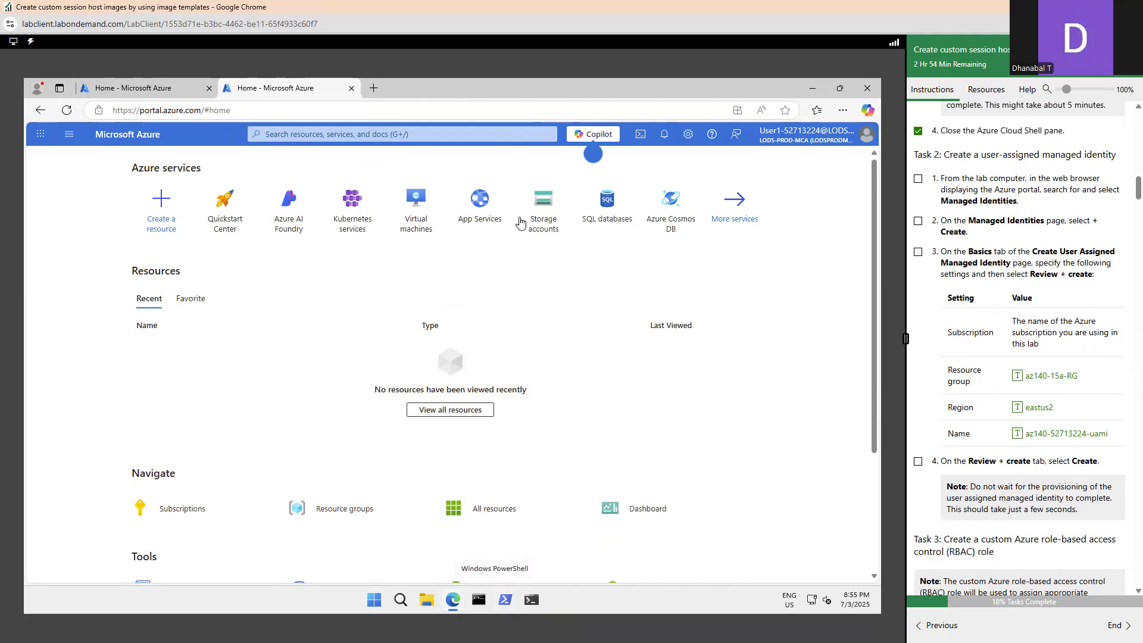
{"action": "left_click", "coordinate": [314, 135]}
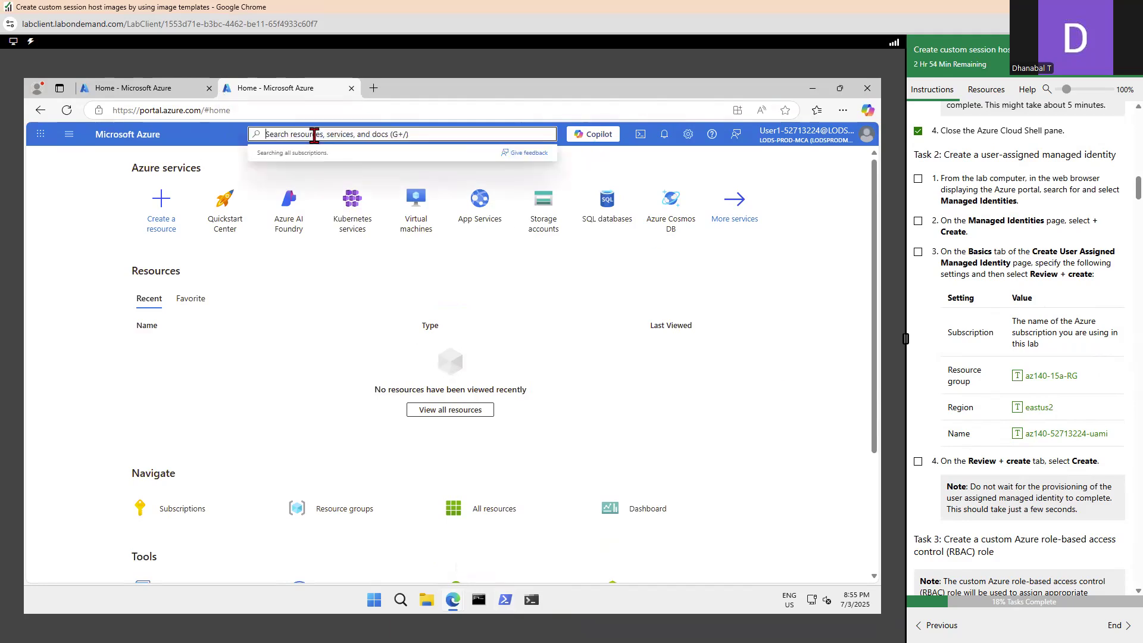
{"action": "type", "text": "manage"}
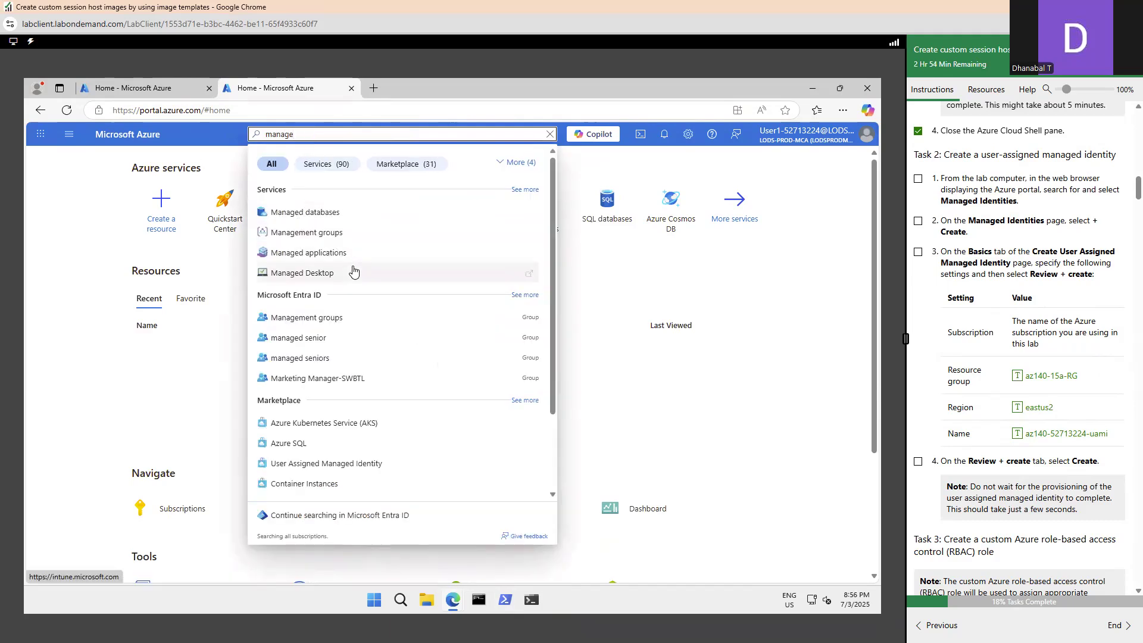
{"action": "type", "text": "d"}
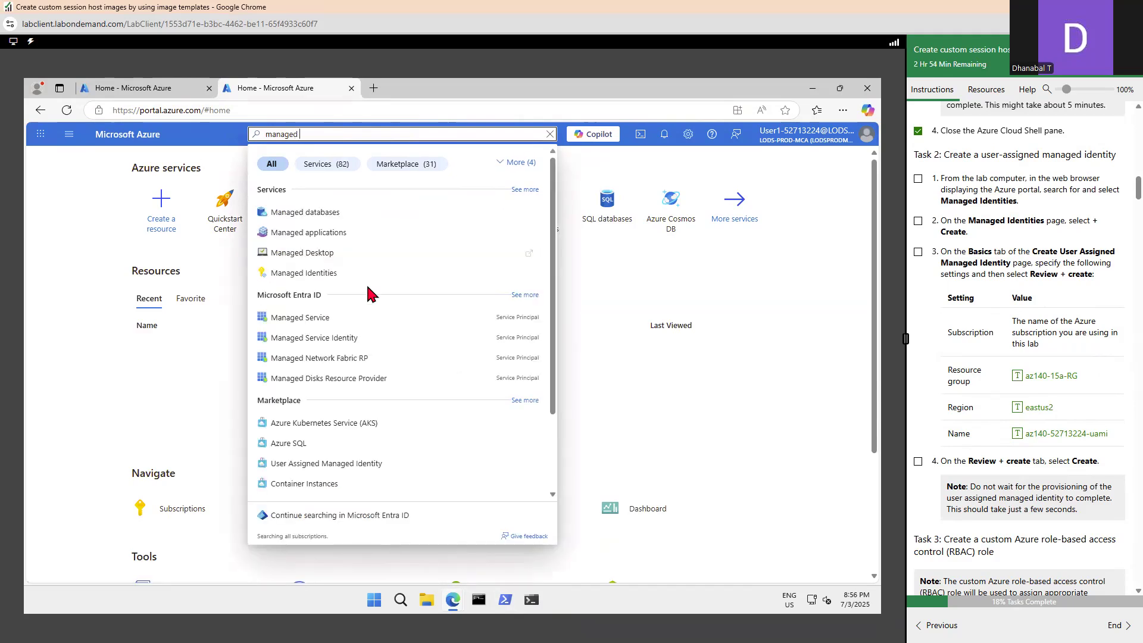
{"action": "left_click", "coordinate": [300, 276]}
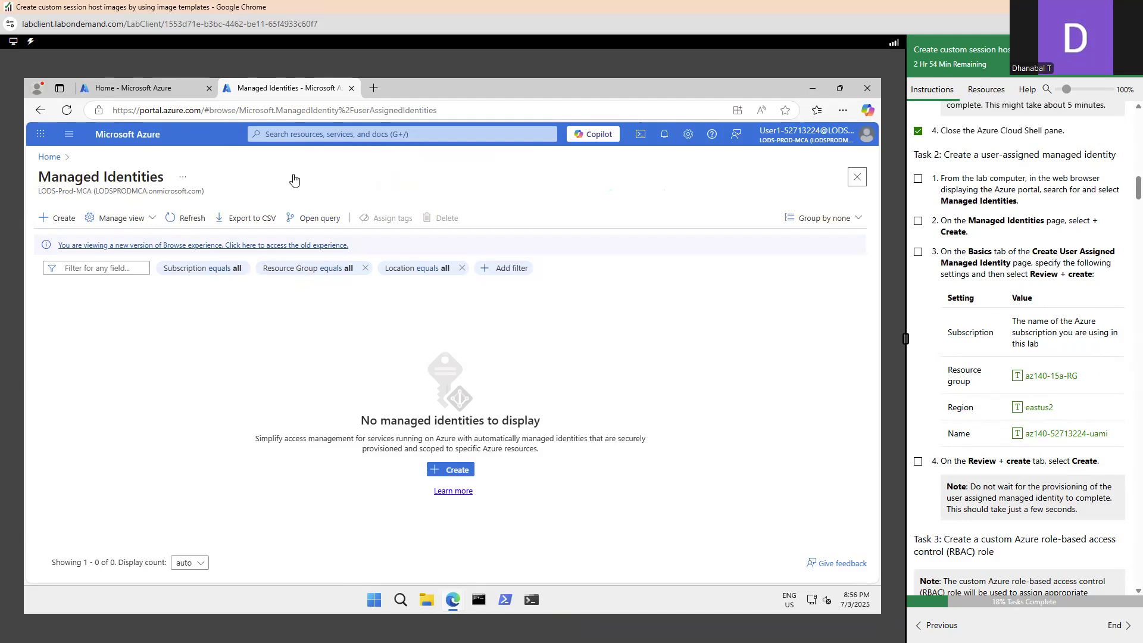
- Start creating a user-assigned managed identity and mark Task 2's first and second instructions complete
{"action": "left_click", "coordinate": [60, 221]}
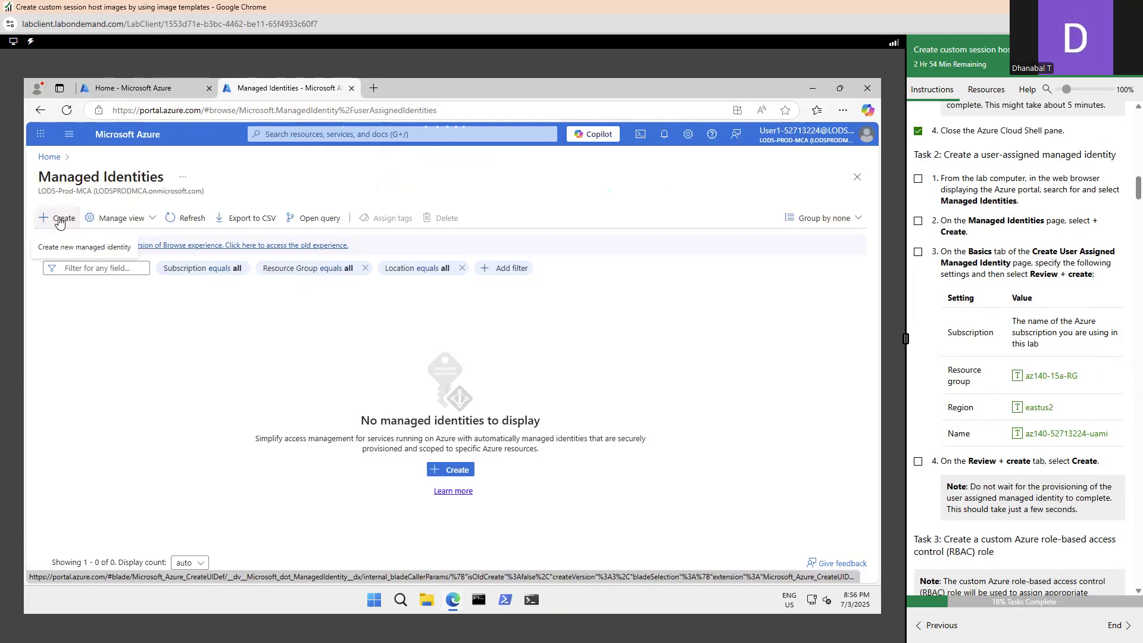
{"action": "left_click", "coordinate": [918, 179]}
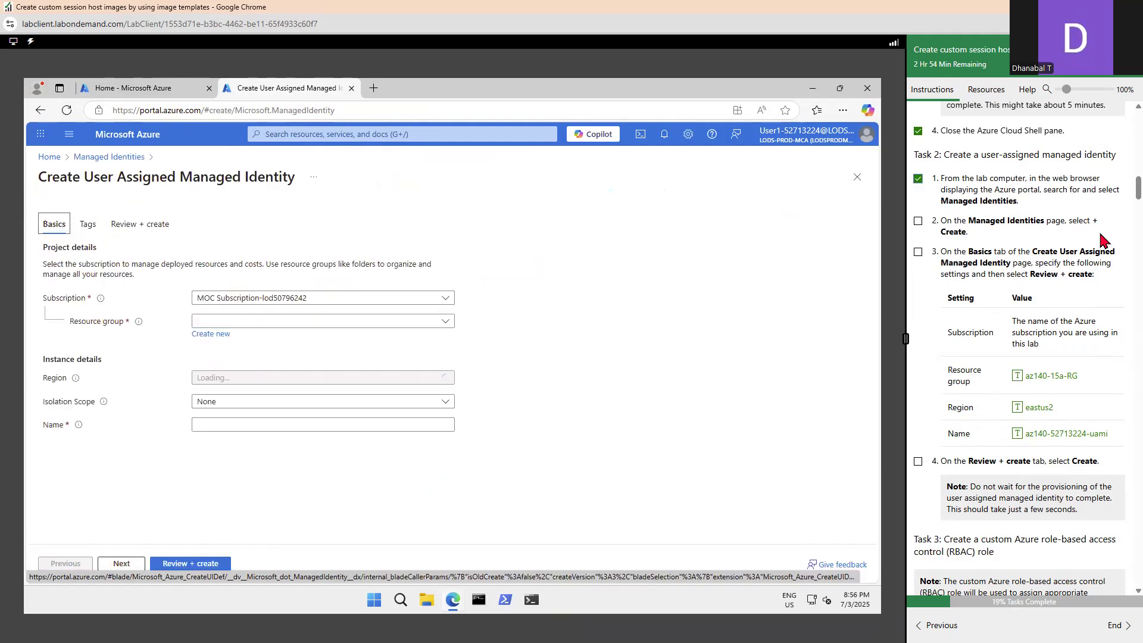
{"action": "left_click", "coordinate": [918, 222]}
{"action": "scroll", "coordinate": [974, 238], "scroll_direction": "down", "scroll_amount": 2}
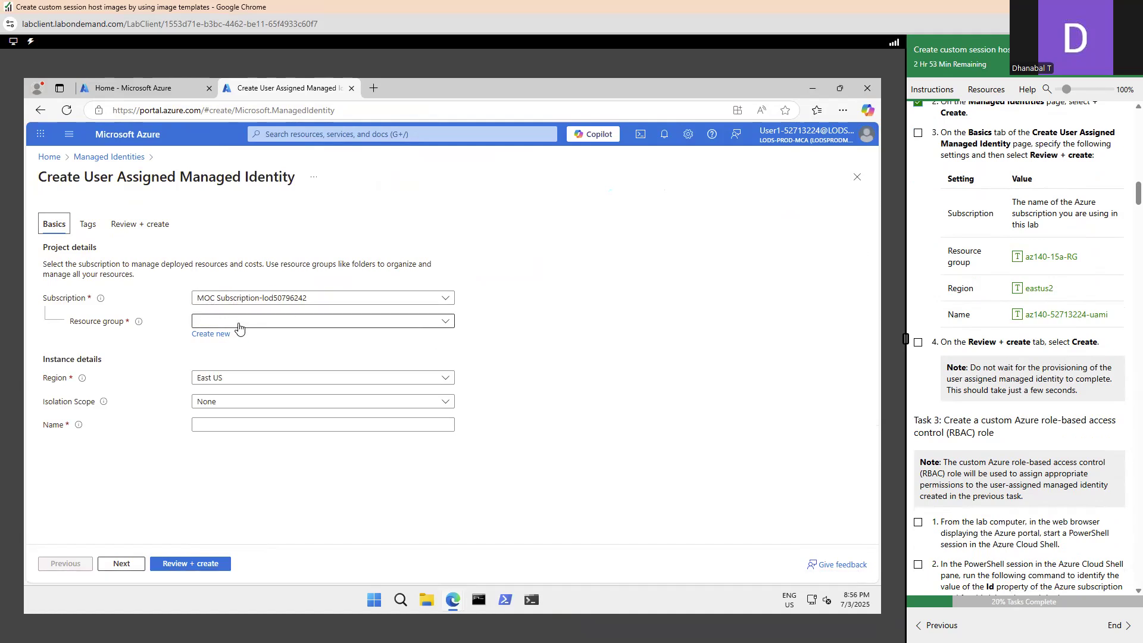
{"action": "left_click", "coordinate": [205, 335]}
{"action": "left_click", "coordinate": [1017, 259]}
{"action": "left_click", "coordinate": [228, 440]}
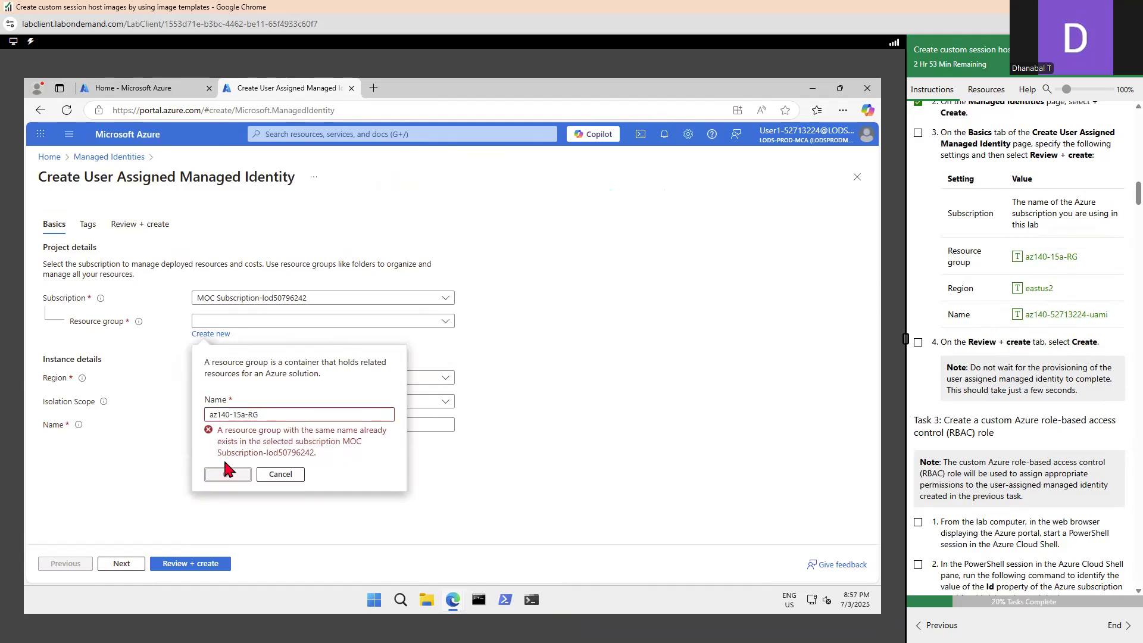
{"action": "left_click", "coordinate": [279, 475]}
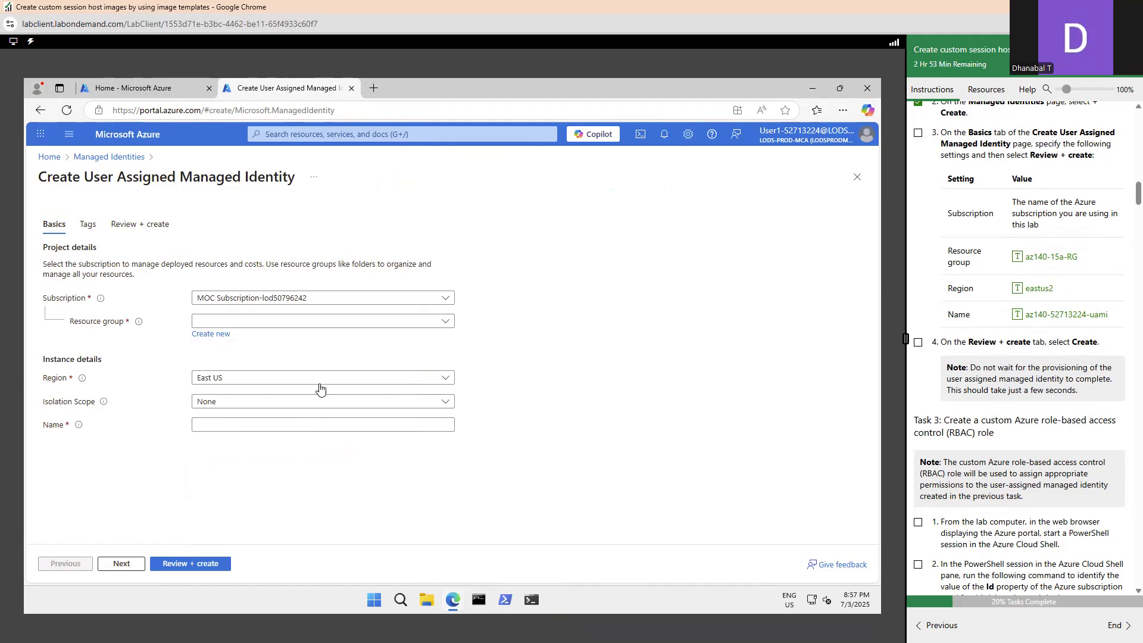
{"action": "left_click", "coordinate": [427, 325]}
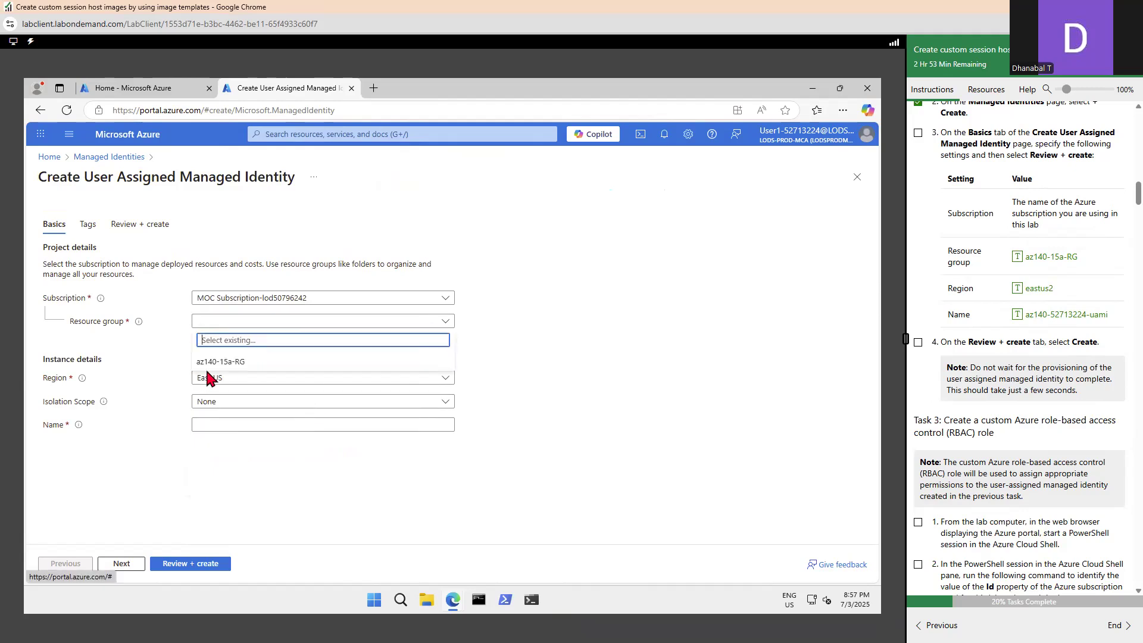
{"action": "left_click", "coordinate": [214, 360]}
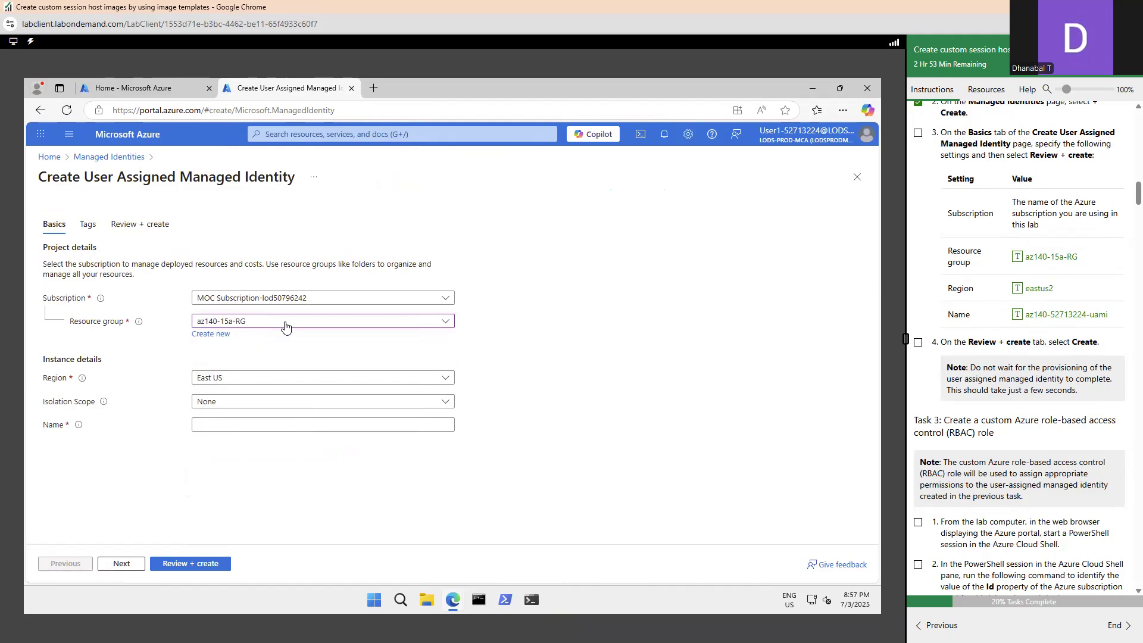
{"action": "left_click", "coordinate": [231, 379]}
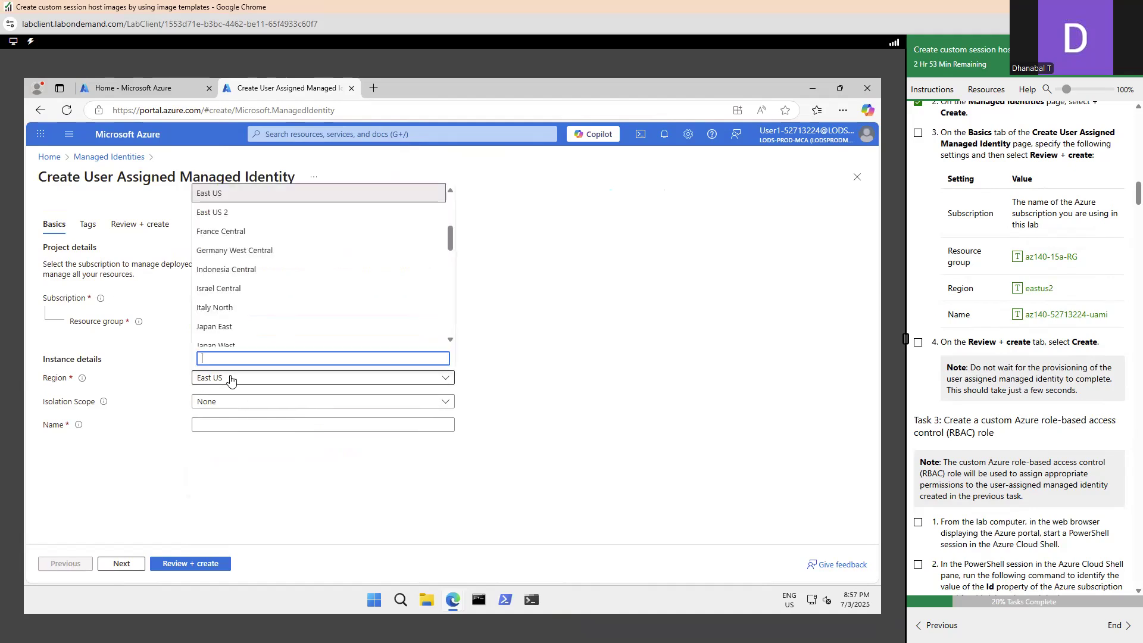
{"action": "left_click", "coordinate": [215, 213]}
{"action": "scroll", "coordinate": [1070, 295], "scroll_direction": "down", "scroll_amount": 1}
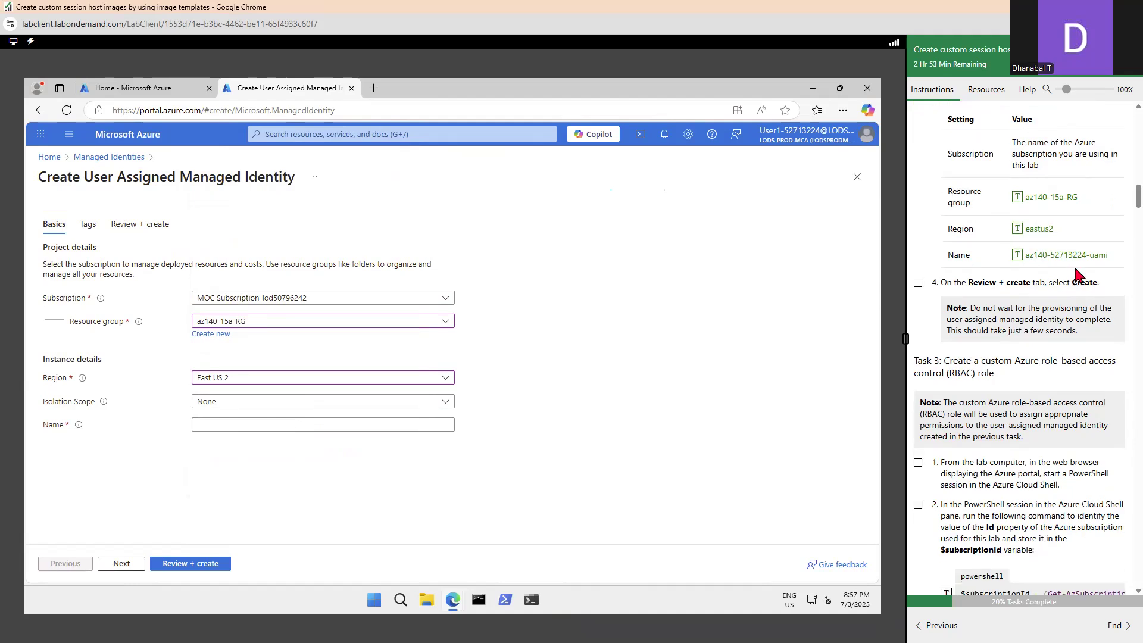
{"action": "left_click", "coordinate": [211, 424]}
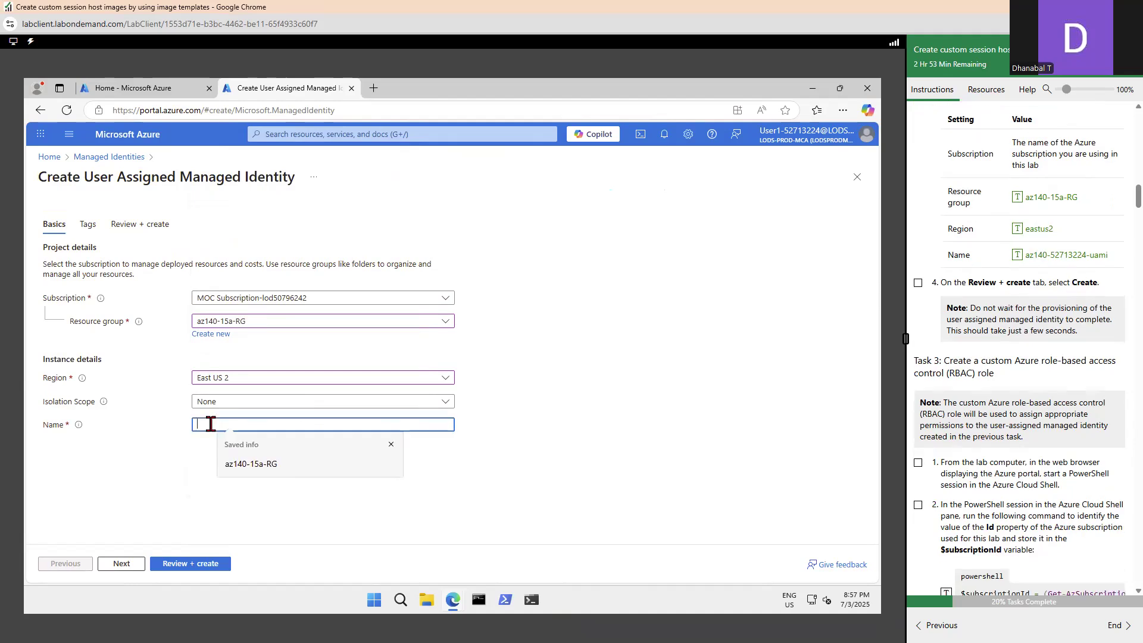
{"action": "left_click", "coordinate": [1018, 256]}
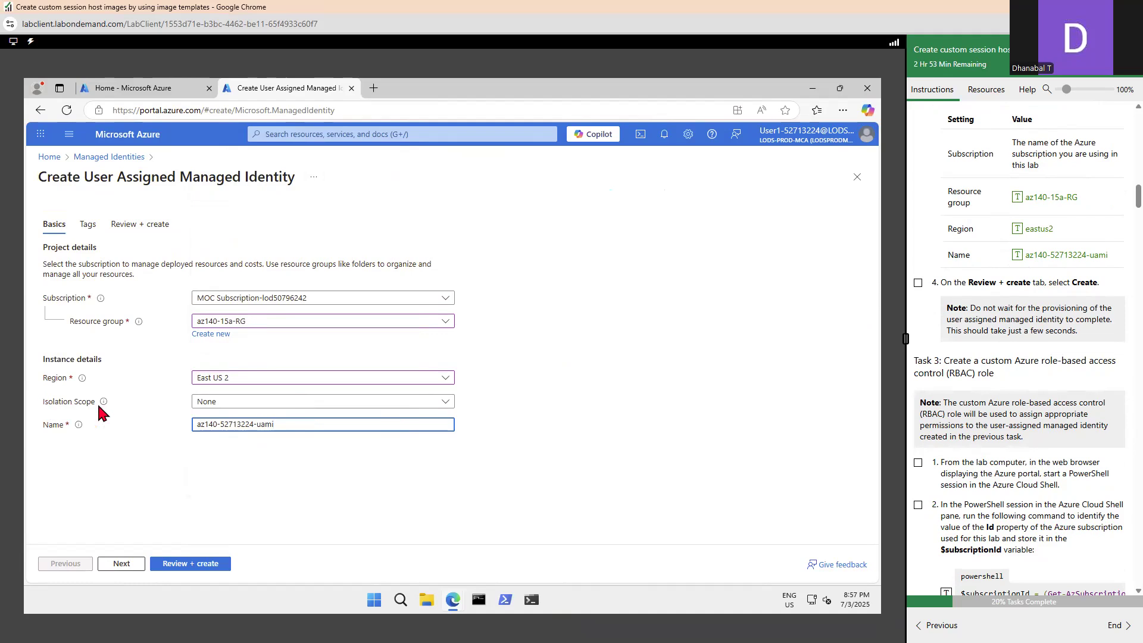
{"action": "left_click", "coordinate": [225, 404]}
{"action": "left_click", "coordinate": [225, 402]}
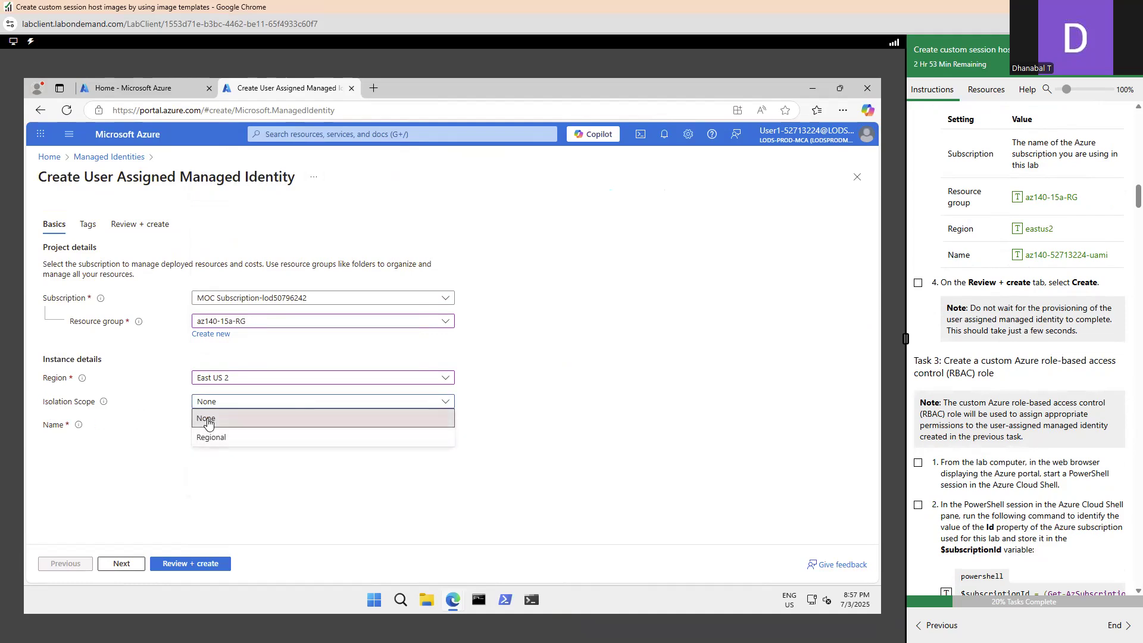
{"action": "left_click", "coordinate": [208, 422]}
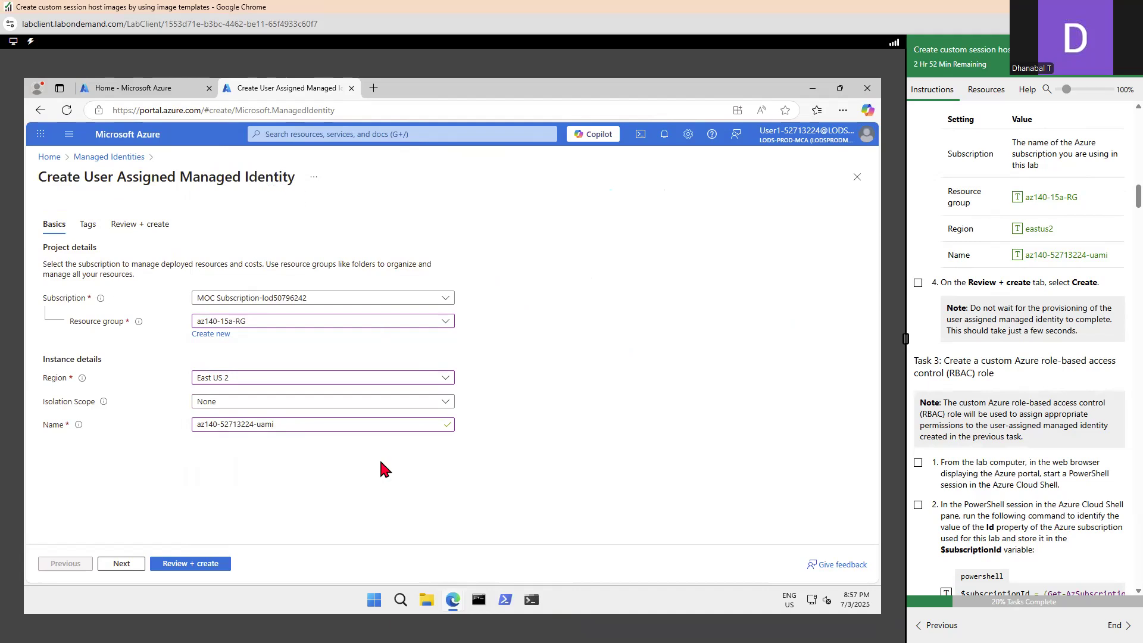
- Mark Task 2's fourth instruction complete, then review and create the managed identity
{"action": "left_click", "coordinate": [919, 284]}
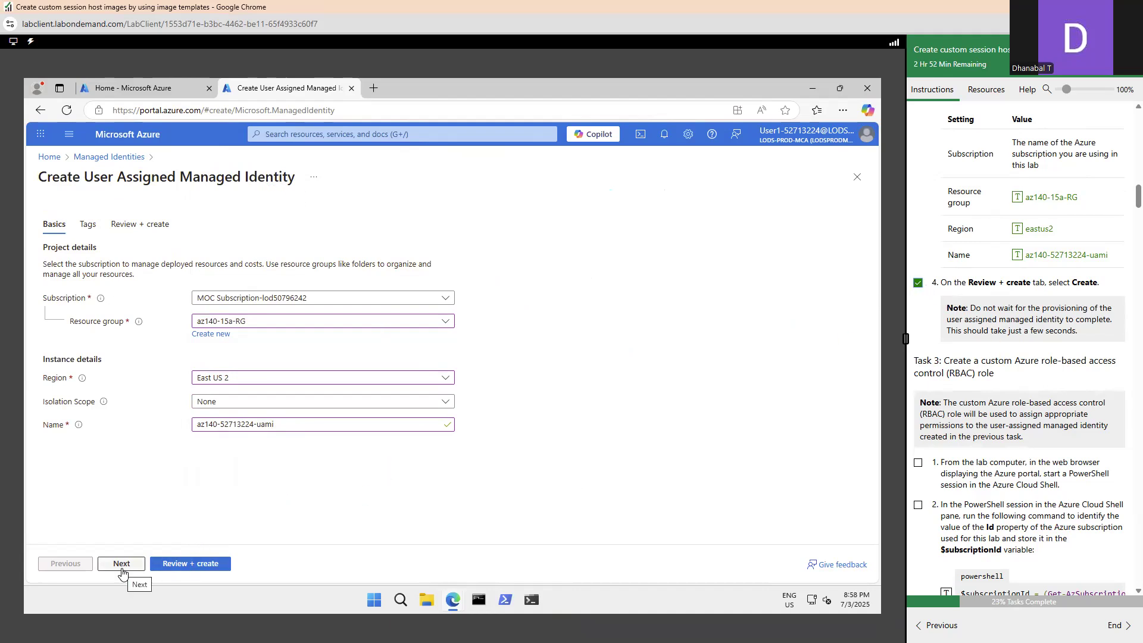
{"action": "left_click", "coordinate": [176, 566]}
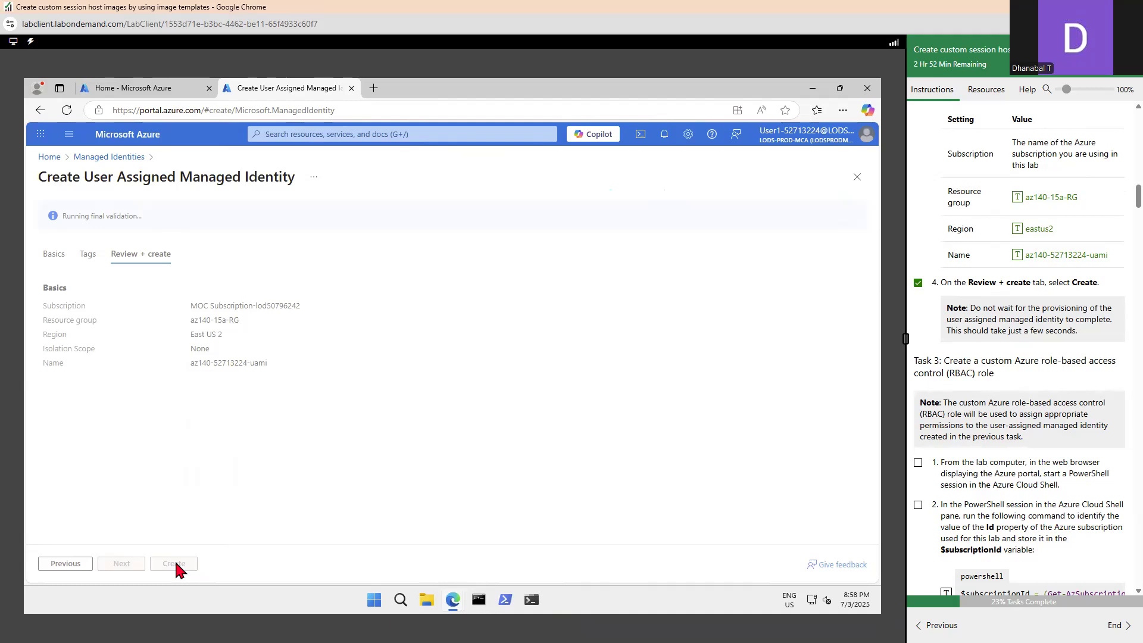
{"action": "scroll", "coordinate": [1058, 396], "scroll_direction": "down", "scroll_amount": 2}
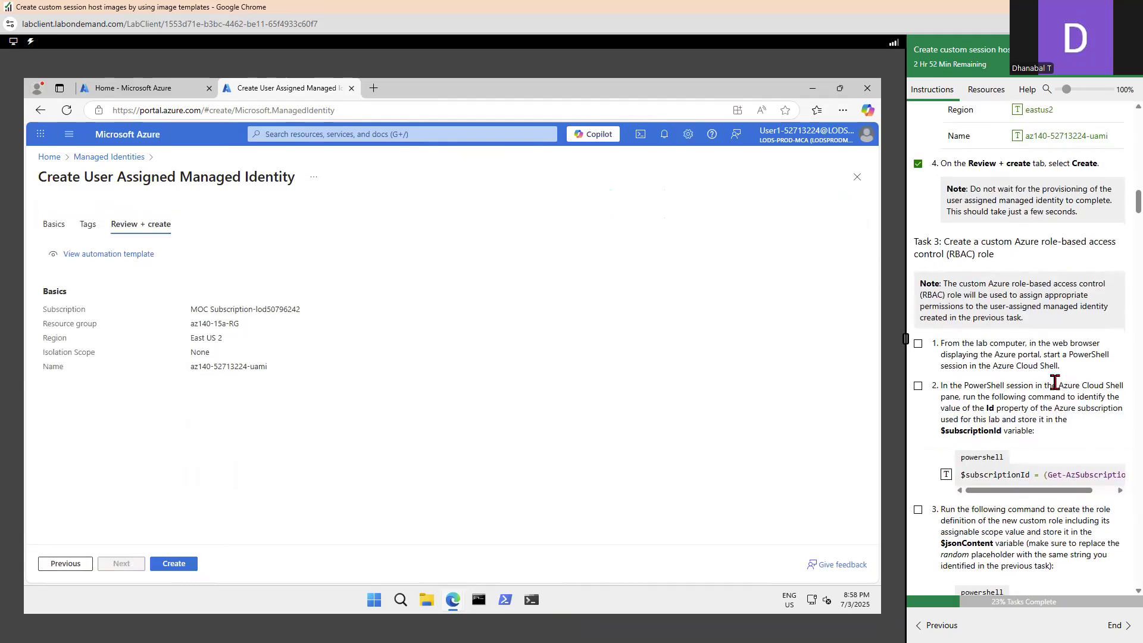
{"action": "left_click", "coordinate": [180, 565]}
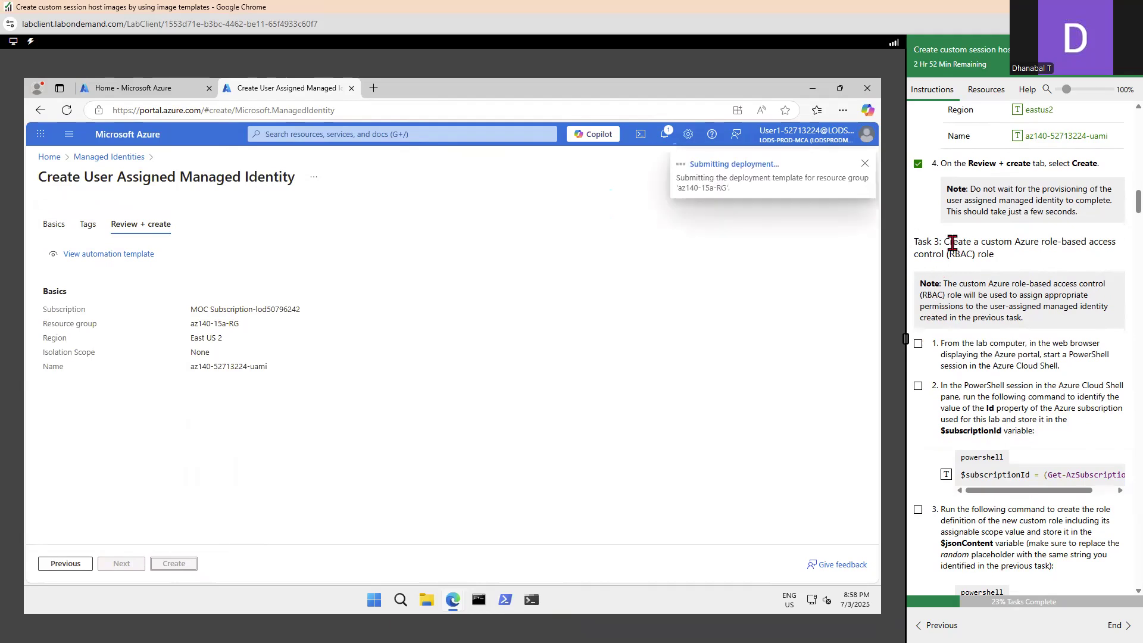
- Check Task 3's heading, open the az140-15a-RG resource group from the finished deployment, and refresh its resource list
{"action": "left_click_drag", "start_coordinate": [944, 242], "coordinate": [995, 254]}
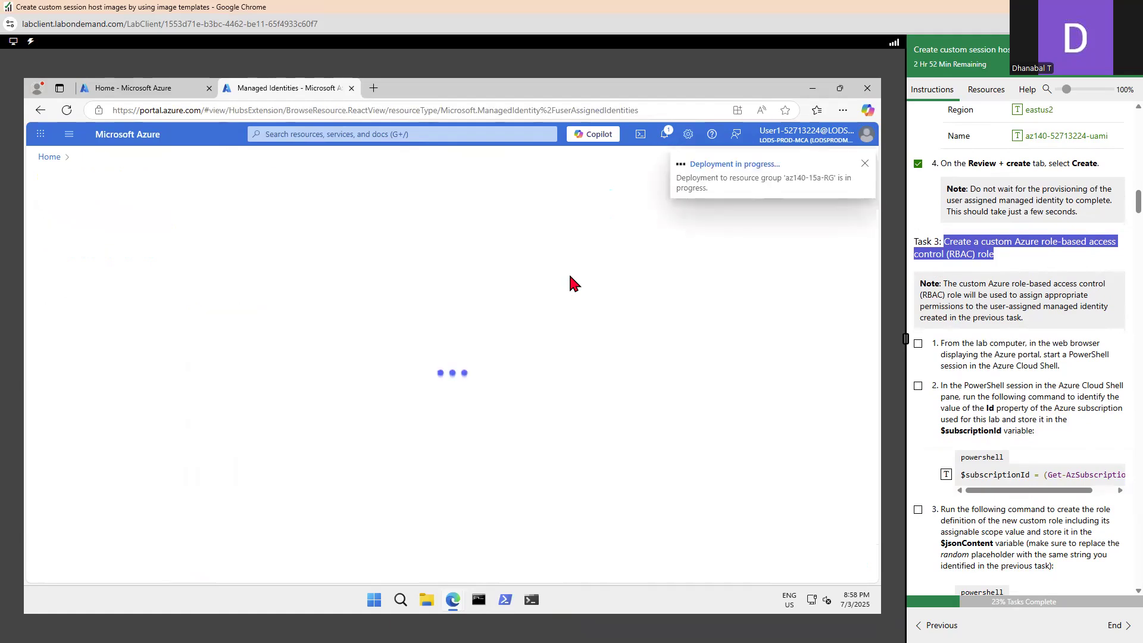
{"action": "left_click", "coordinate": [1033, 271]}
{"action": "scroll", "coordinate": [1034, 277], "scroll_direction": "down", "scroll_amount": 1}
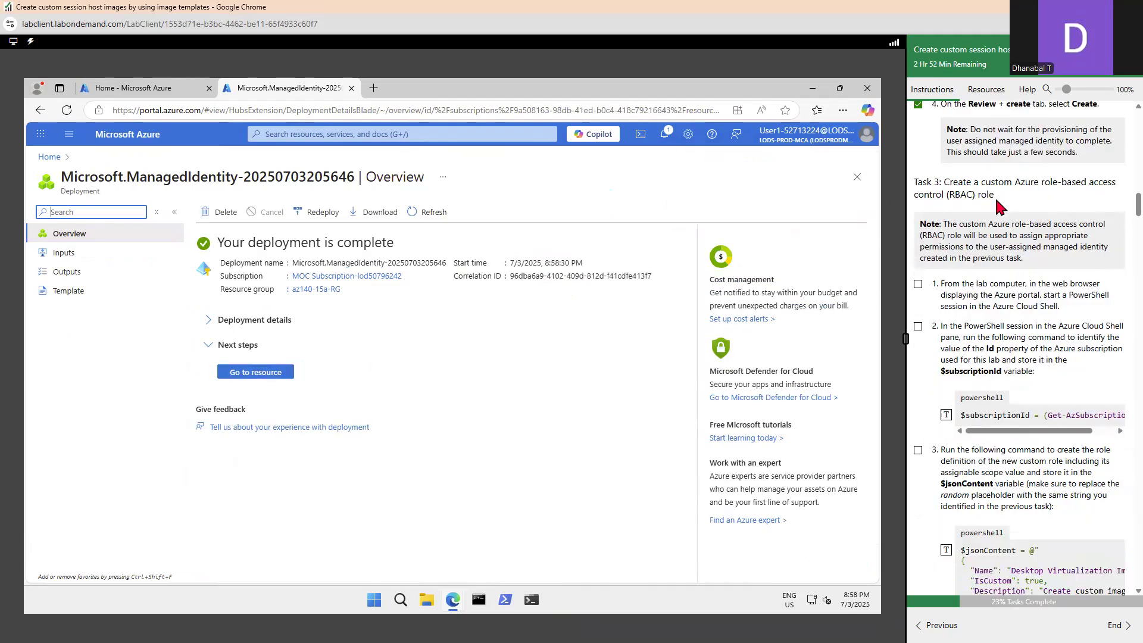
{"action": "left_click", "coordinate": [256, 372]}
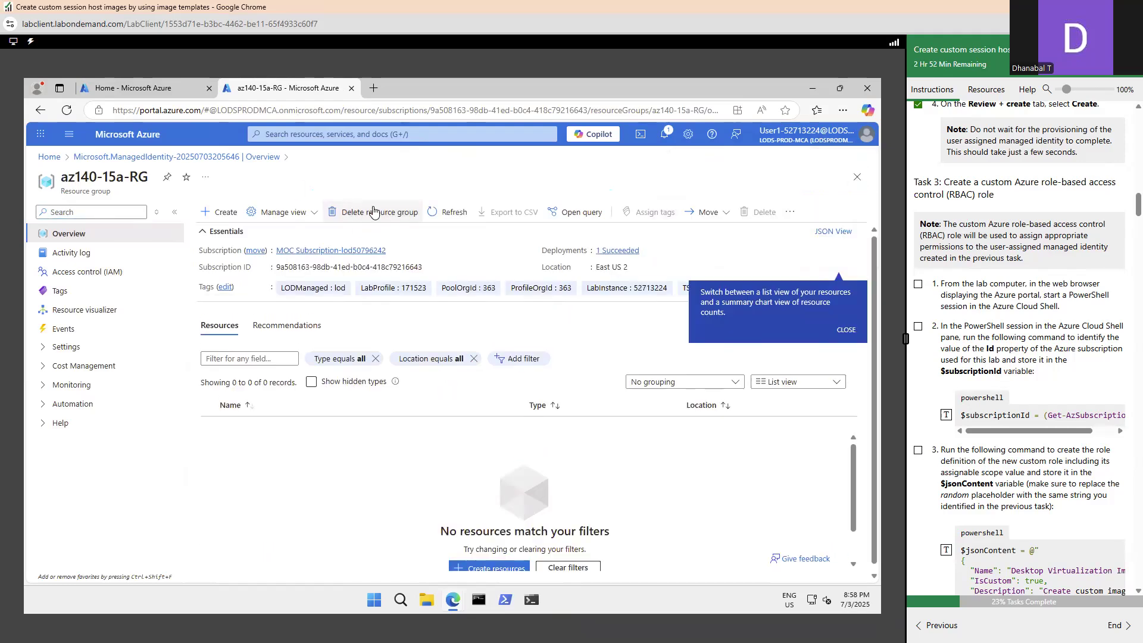
{"action": "left_click", "coordinate": [443, 212]}
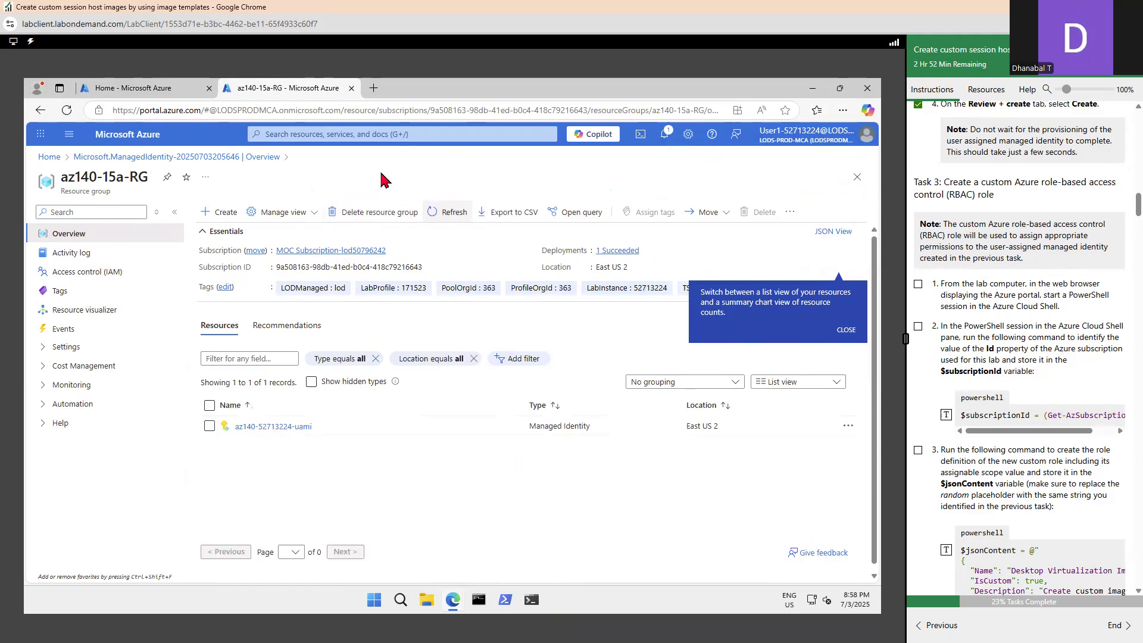
- Return to the open Cloud Shell session, mark Task 3's first instruction complete, and run $subscriptionId = (Get-AzSubscription).Id
{"action": "left_click", "coordinate": [327, 134]}
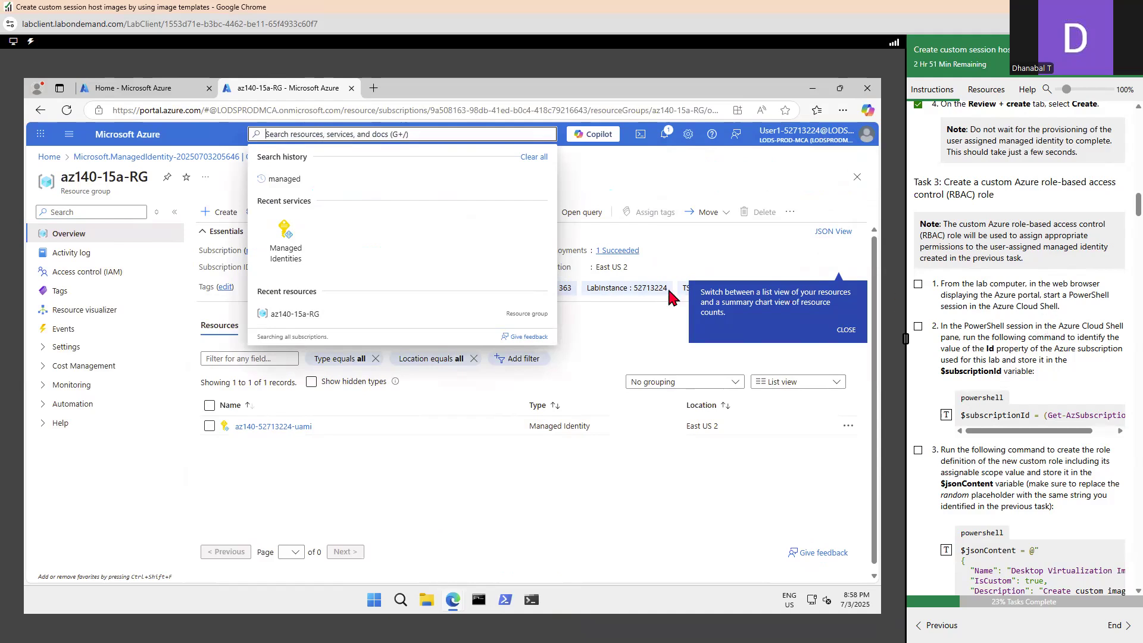
{"action": "left_click", "coordinate": [146, 95]}
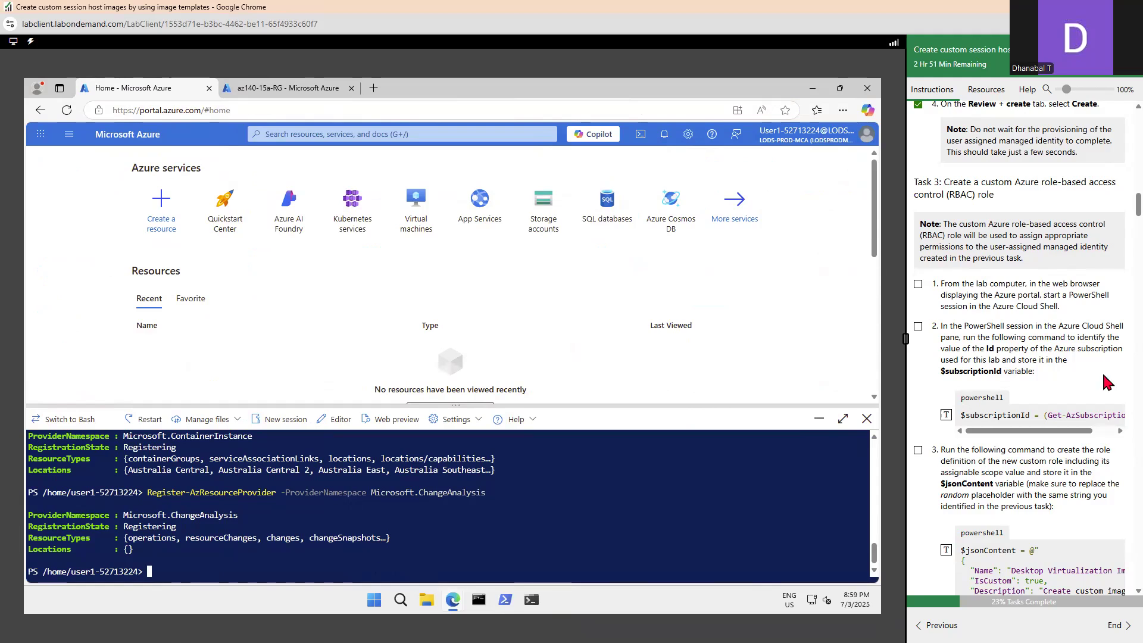
{"action": "left_click", "coordinate": [920, 287]}
{"action": "scroll", "coordinate": [1024, 350], "scroll_direction": "down", "scroll_amount": 2}
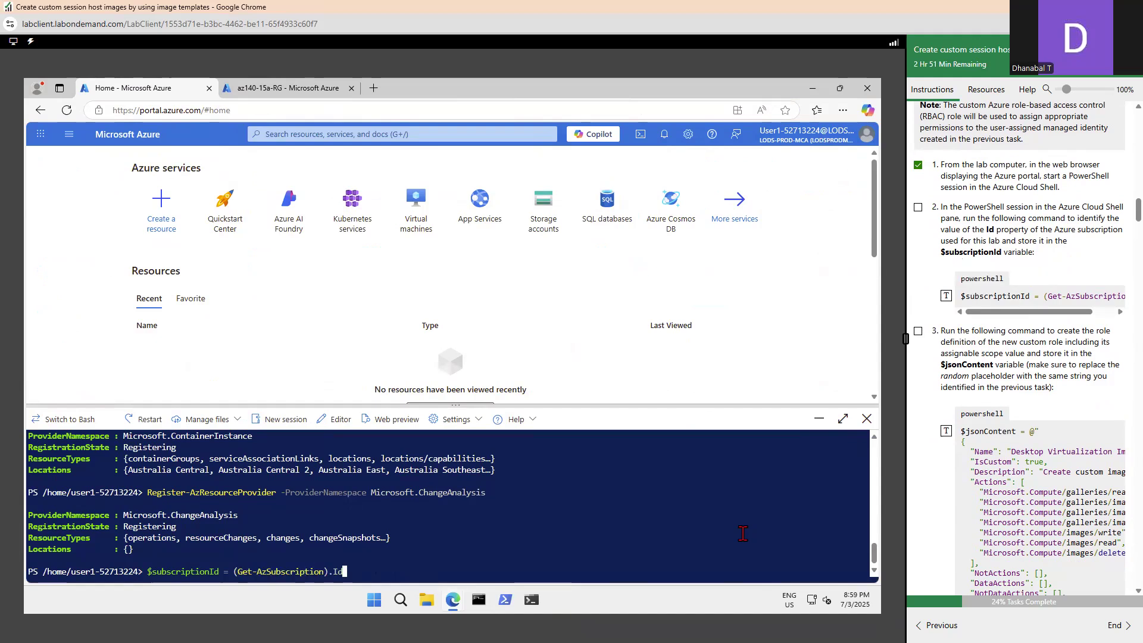
{"action": "key", "text": "Return"}
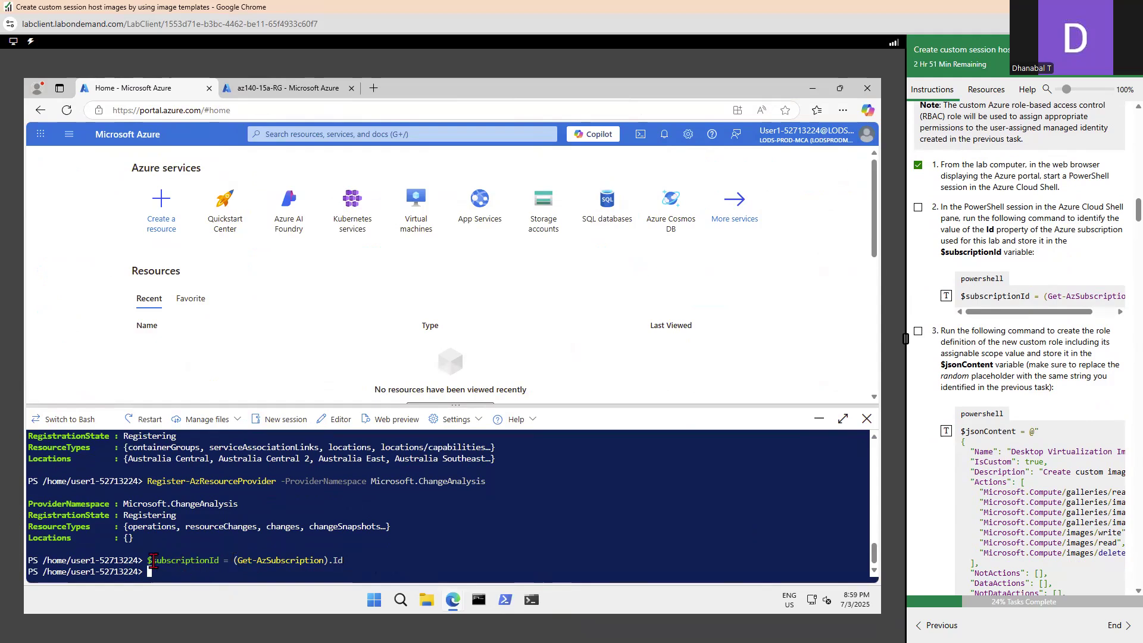
- Highlight the $subscriptionId variable in the executed command and mark Task 3's second instruction complete
{"action": "double_click", "coordinate": [181, 560]}
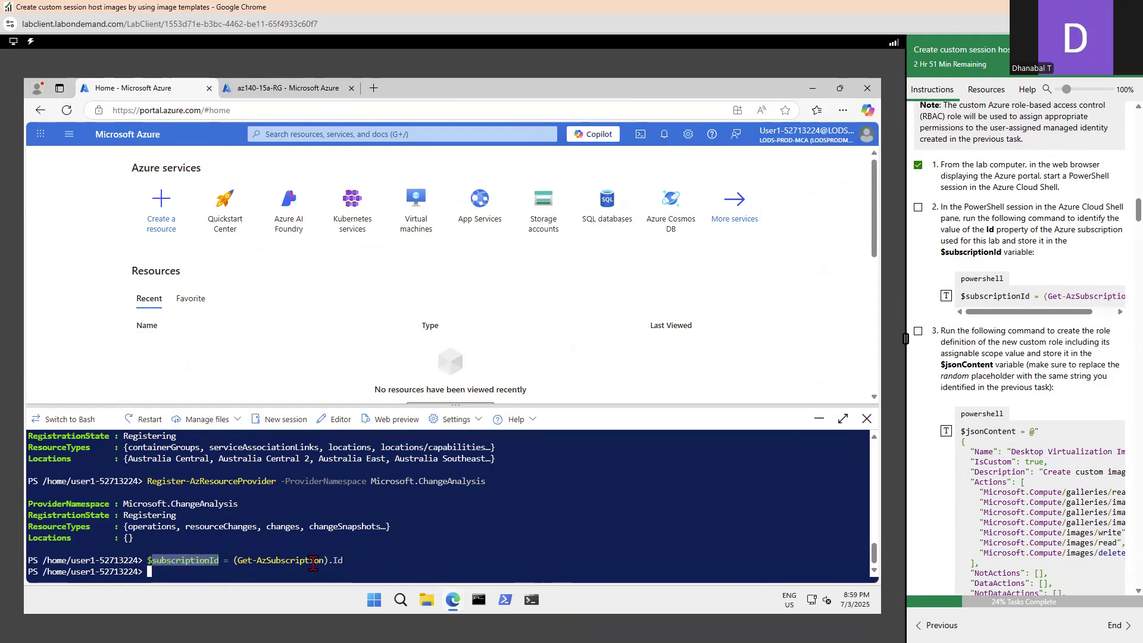
{"action": "left_click", "coordinate": [340, 560]}
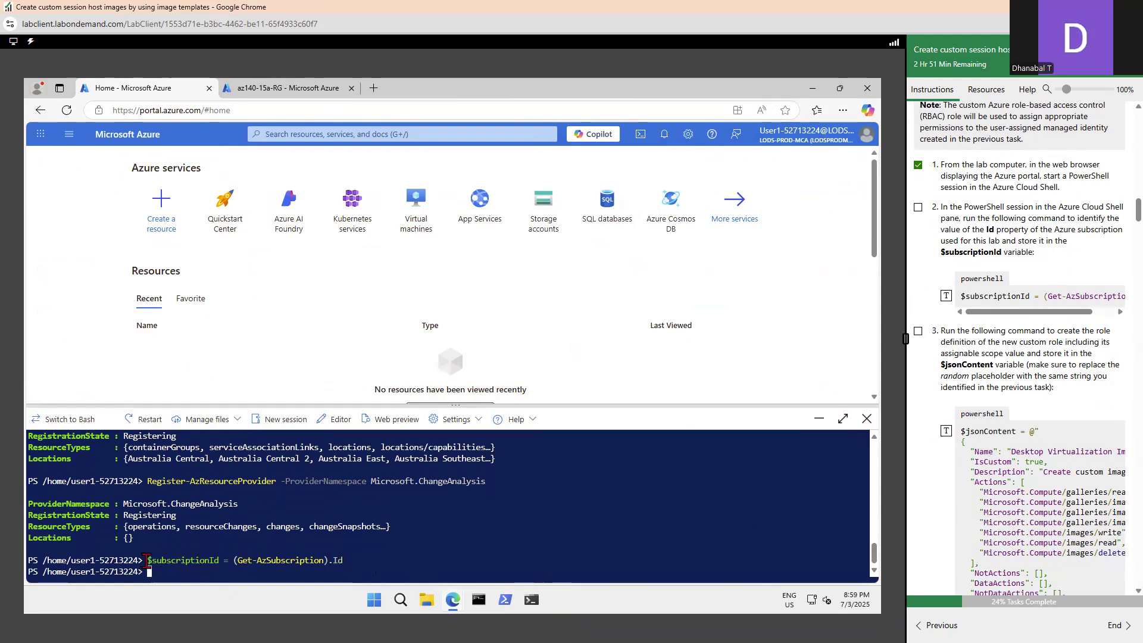
{"action": "left_click_drag", "start_coordinate": [147, 561], "coordinate": [212, 561]}
{"action": "left_click", "coordinate": [919, 209]}
{"action": "scroll", "coordinate": [1043, 285], "scroll_direction": "down", "scroll_amount": 2}
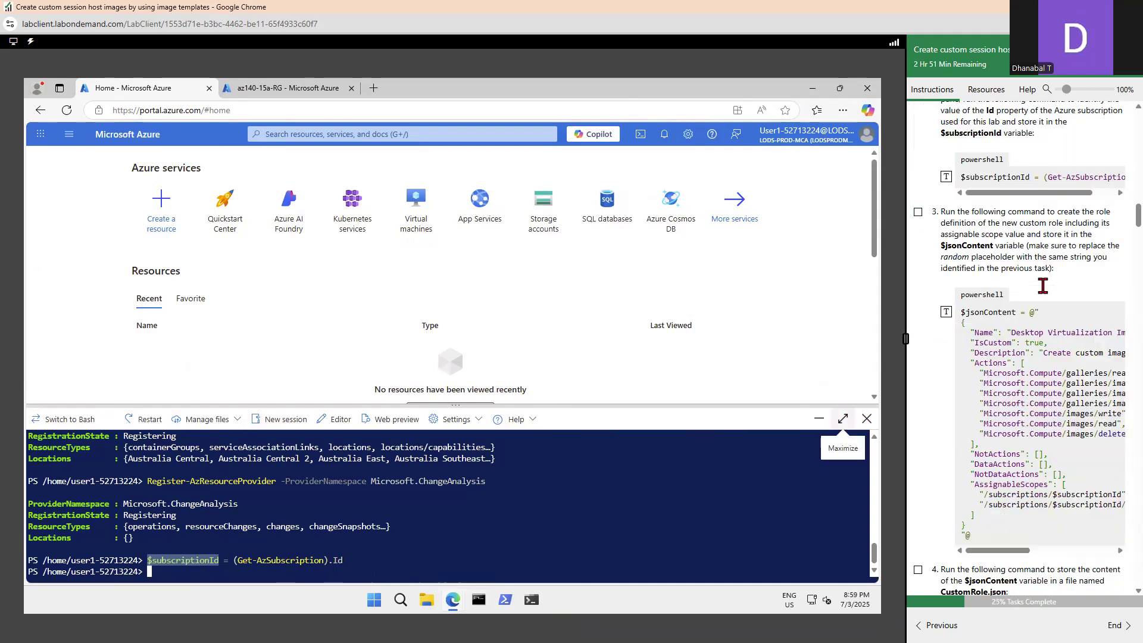
- Mark Task 3's third instruction complete and run its provided command to store the custom role definition in the $jsonContent variable
{"action": "scroll", "coordinate": [1049, 296], "scroll_direction": "down", "scroll_amount": 1}
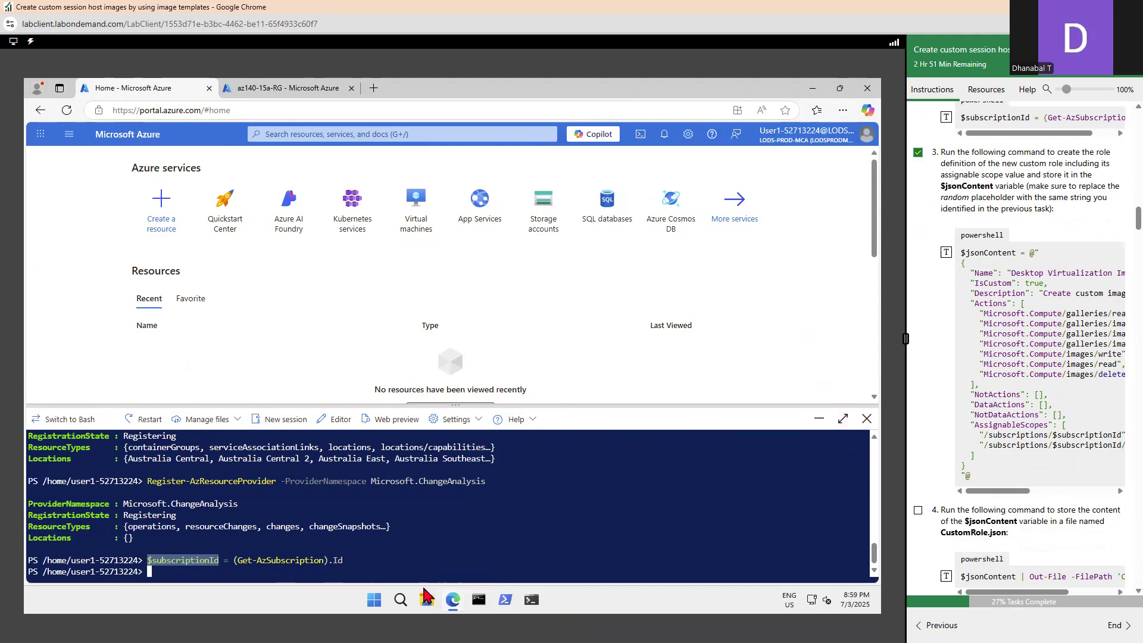
{"action": "left_click", "coordinate": [181, 570]}
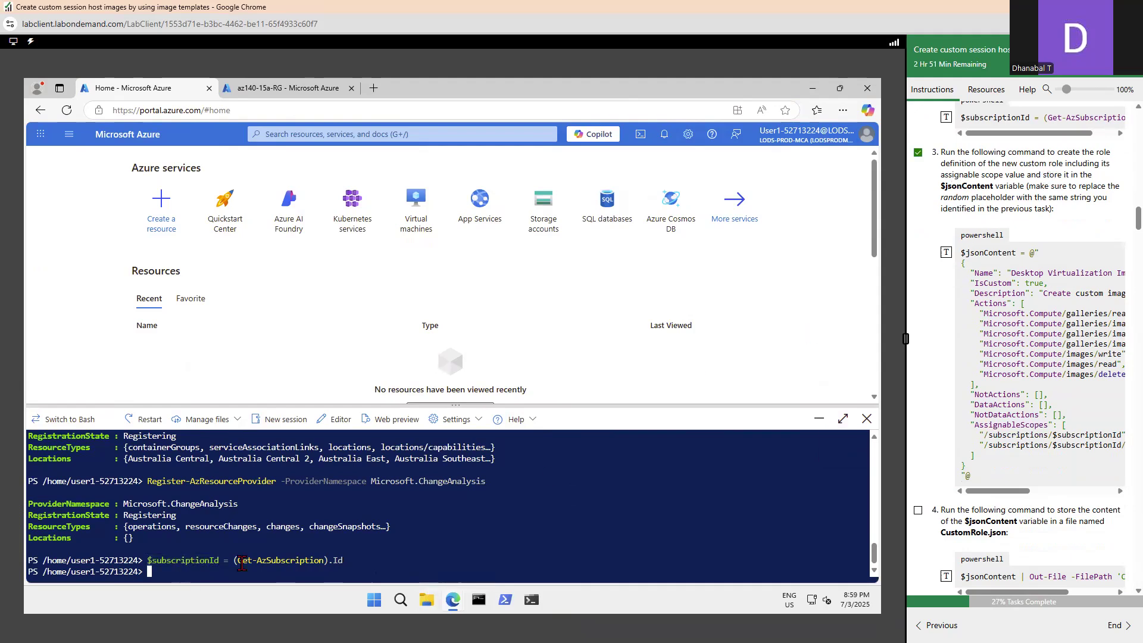
{"action": "left_click", "coordinate": [947, 254]}
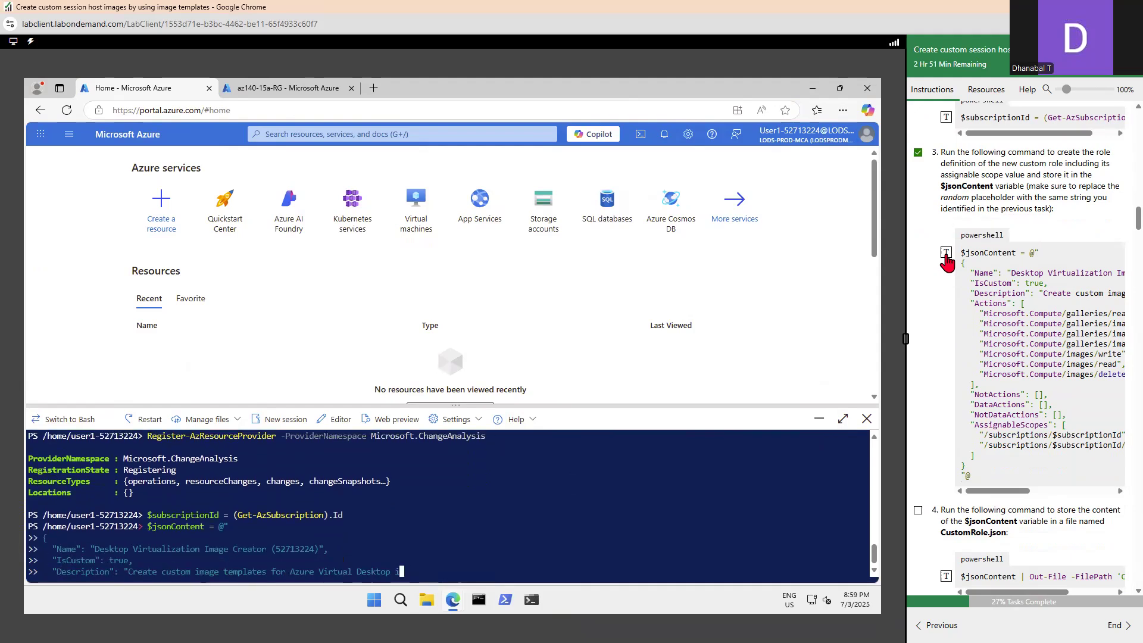
{"action": "scroll", "coordinate": [1002, 357], "scroll_direction": "down", "scroll_amount": 4}
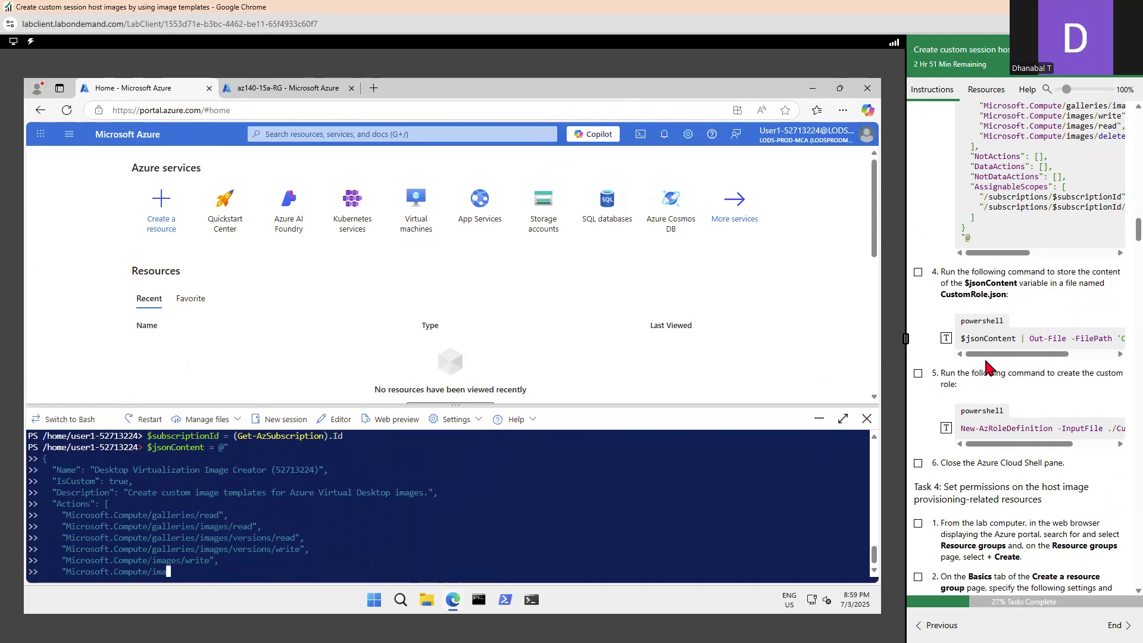
{"action": "scroll", "coordinate": [1072, 288], "scroll_direction": "up", "scroll_amount": 3}
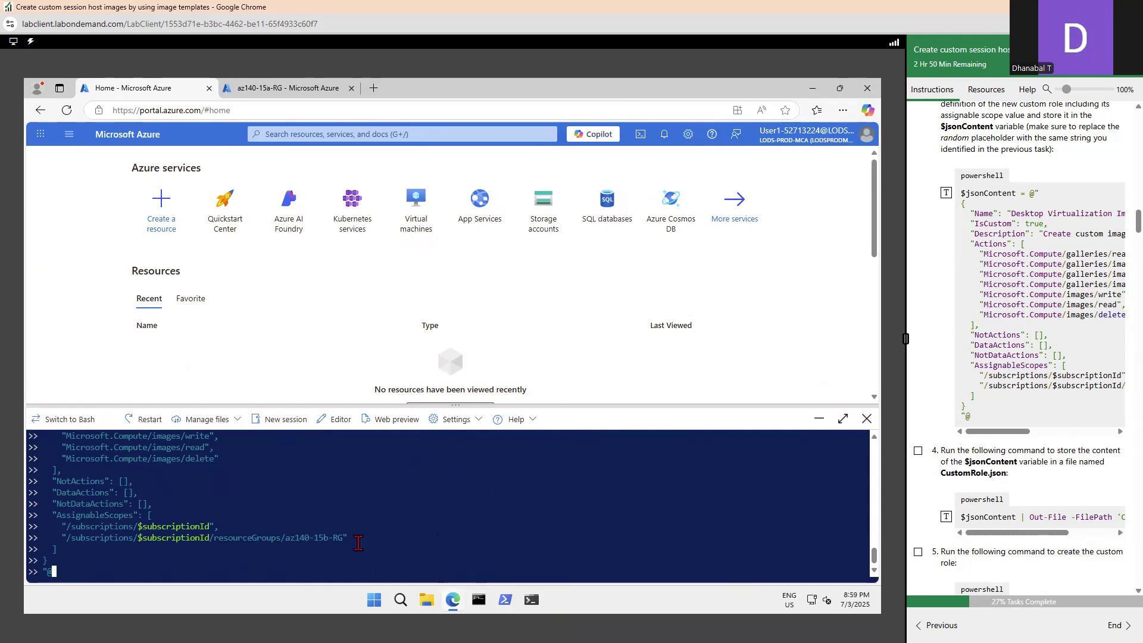
{"action": "key", "text": "Return"}
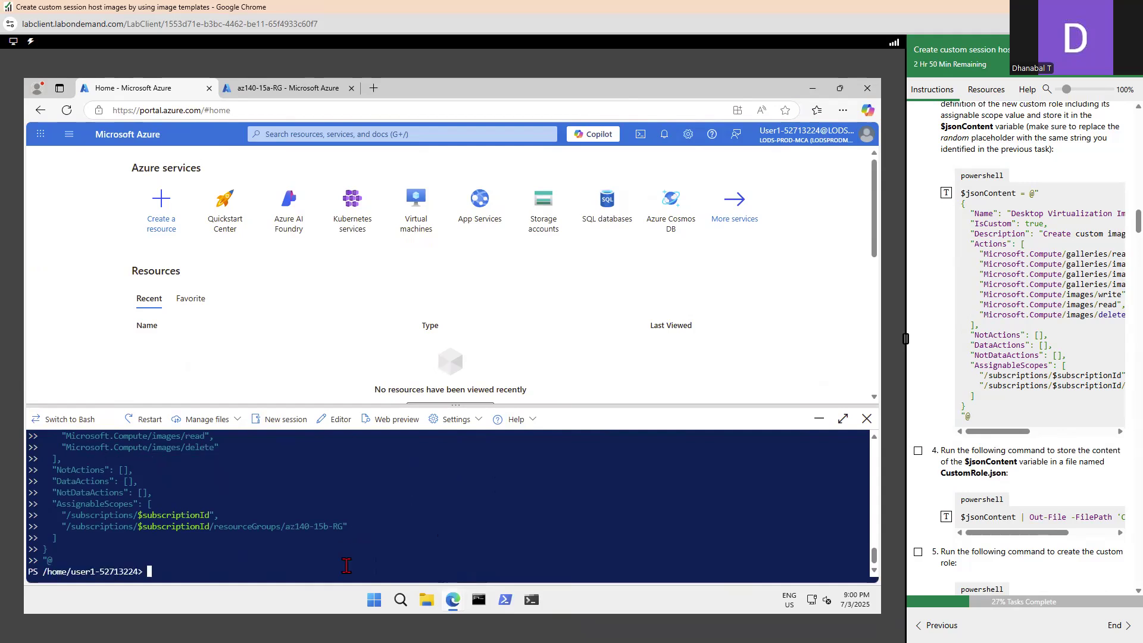
- Mark Task 3's fourth instruction complete and run $jsonContent | Out-File -FilePath 'CustomRole.json' in Cloud Shell
{"action": "scroll", "coordinate": [1078, 381], "scroll_direction": "down", "scroll_amount": 1}
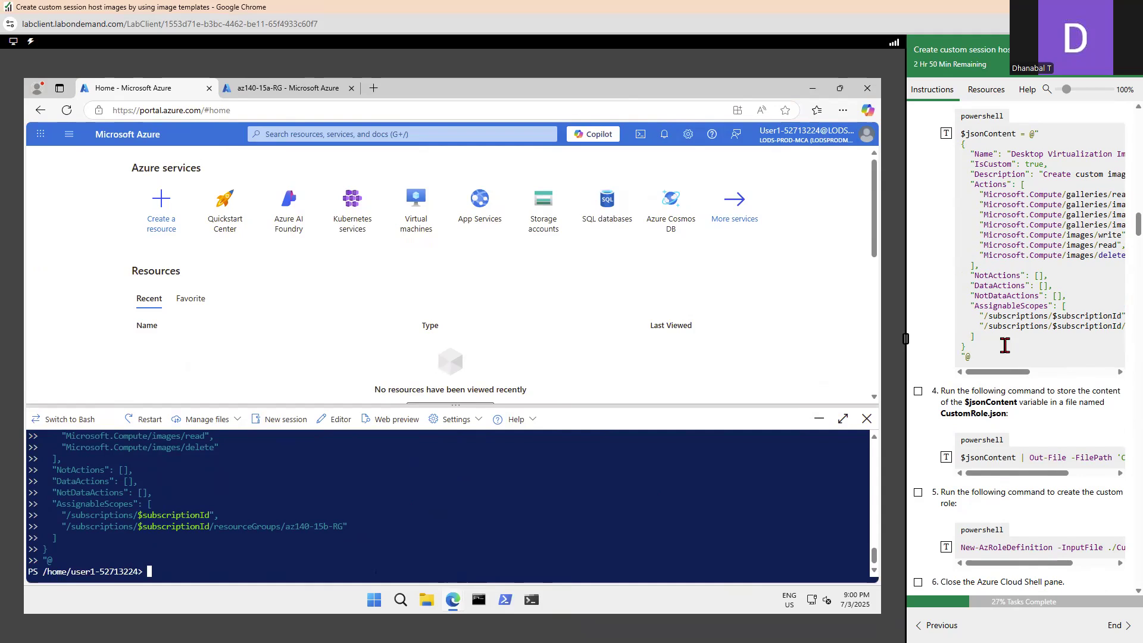
{"action": "scroll", "coordinate": [1009, 340], "scroll_direction": "up", "scroll_amount": 1}
{"action": "scroll", "coordinate": [924, 346], "scroll_direction": "down", "scroll_amount": 2}
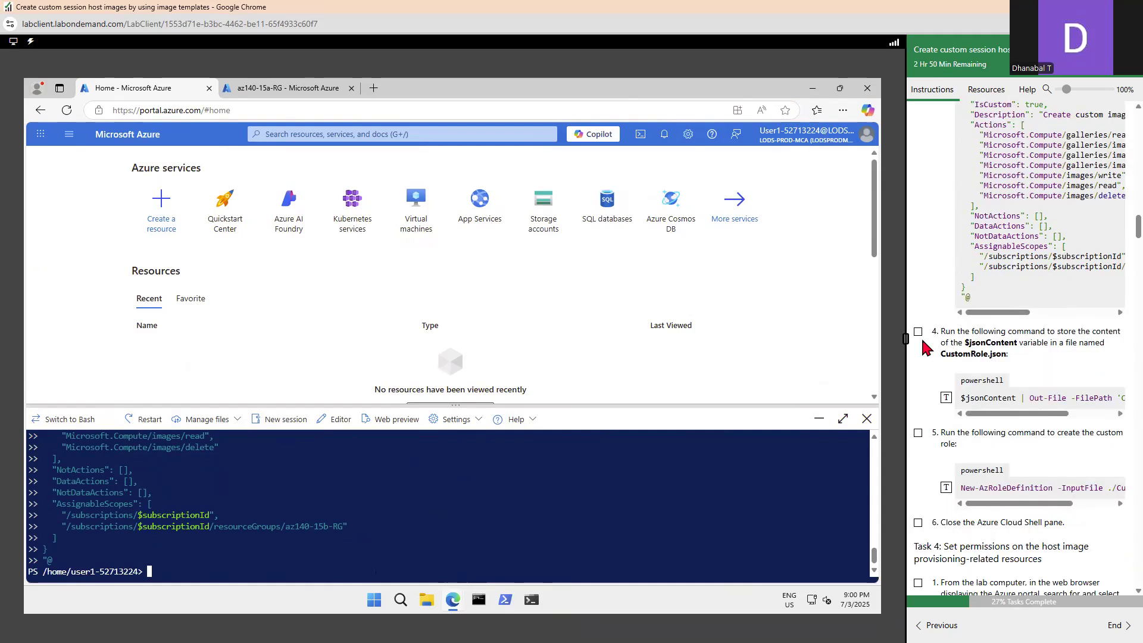
{"action": "left_click", "coordinate": [918, 333]}
{"action": "left_click", "coordinate": [945, 398]}
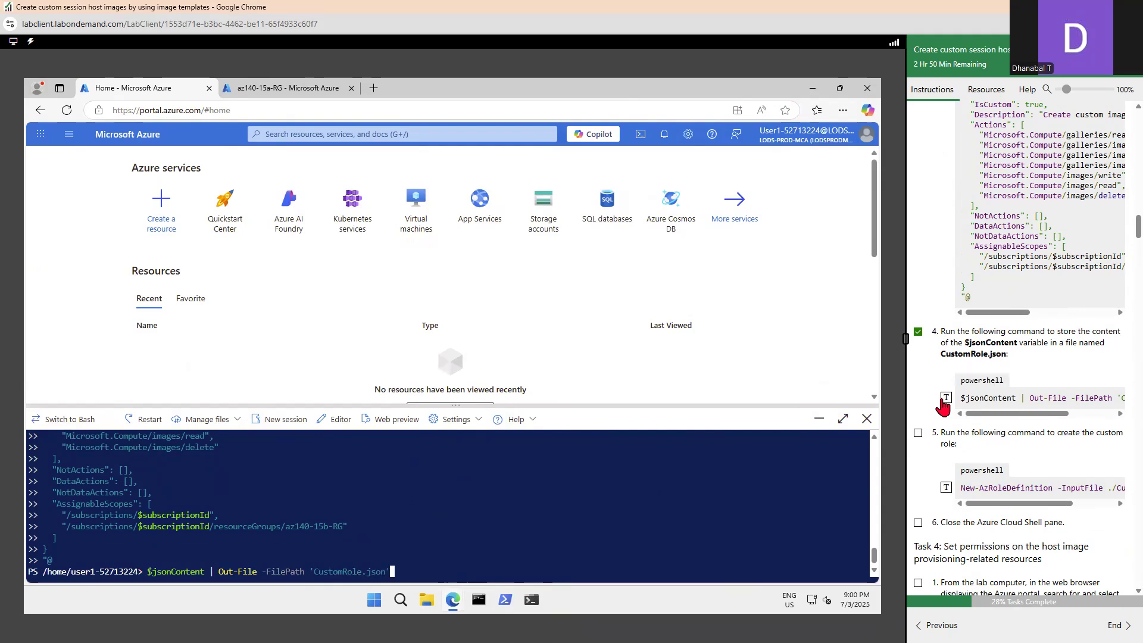
{"action": "key", "text": "Return"}
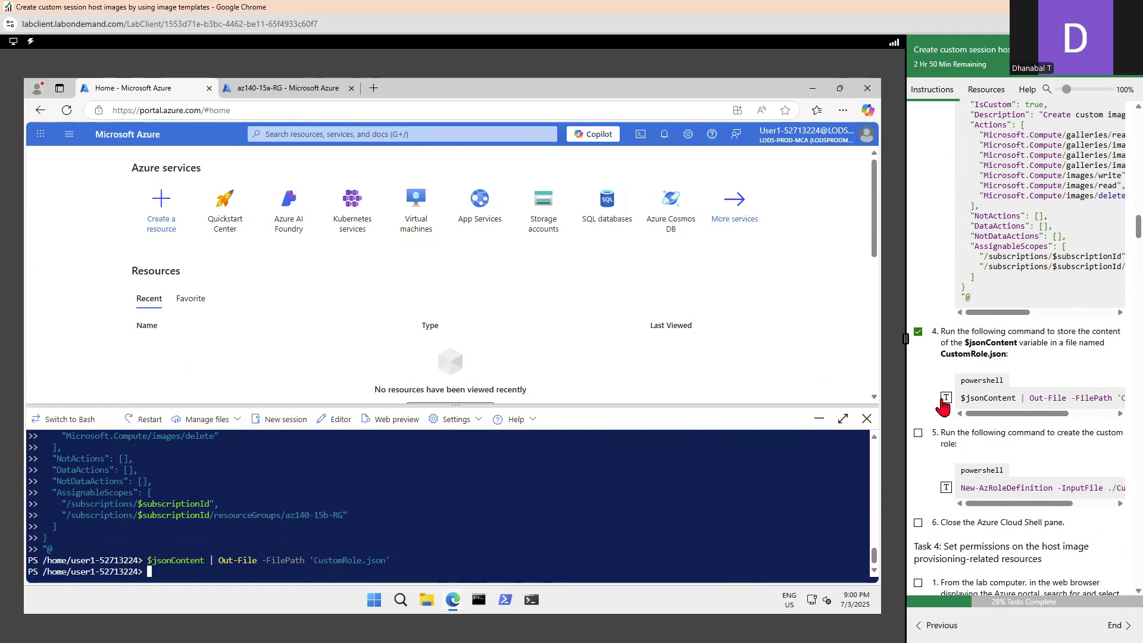
- Compare the CustomRole.json file name in the executed shell command with the lab's fourth instruction
{"action": "scroll", "coordinate": [1047, 234], "scroll_direction": "up", "scroll_amount": 2}
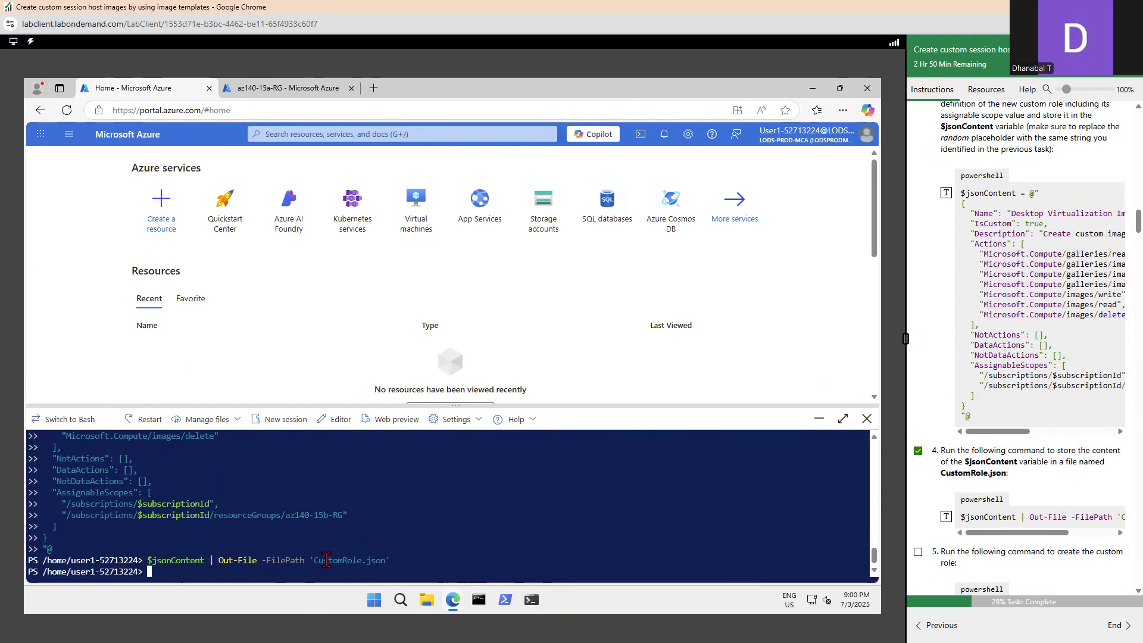
{"action": "left_click_drag", "start_coordinate": [314, 561], "coordinate": [384, 560]}
{"action": "scroll", "coordinate": [950, 308], "scroll_direction": "down", "scroll_amount": 4}
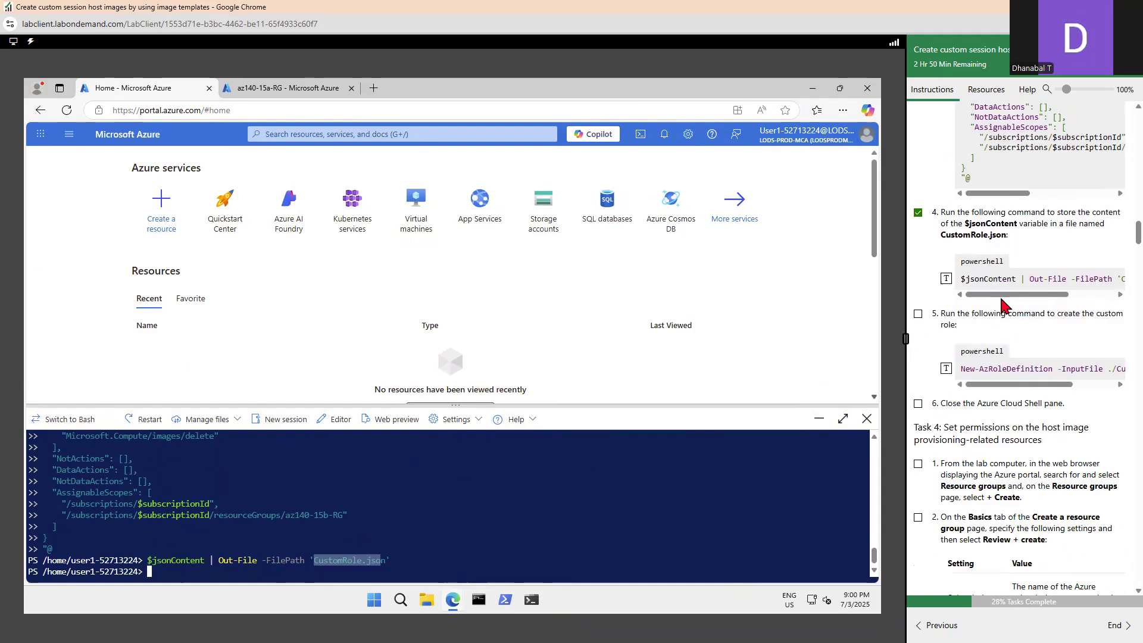
{"action": "left_click_drag", "start_coordinate": [1032, 294], "coordinate": [1084, 295]}
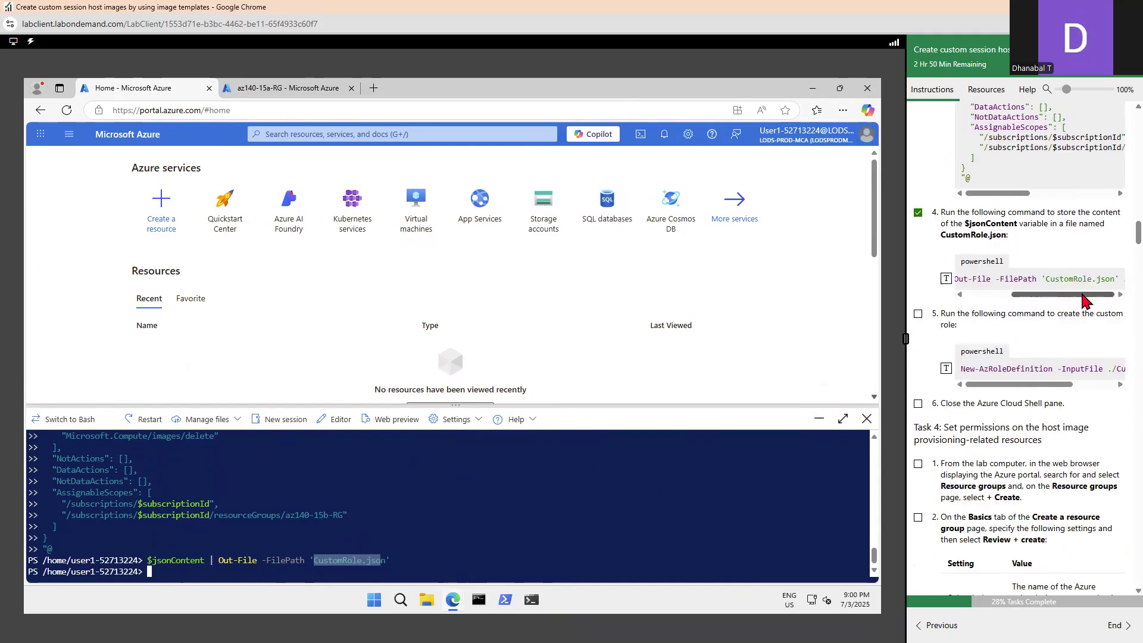
{"action": "left_click", "coordinate": [1006, 295]}
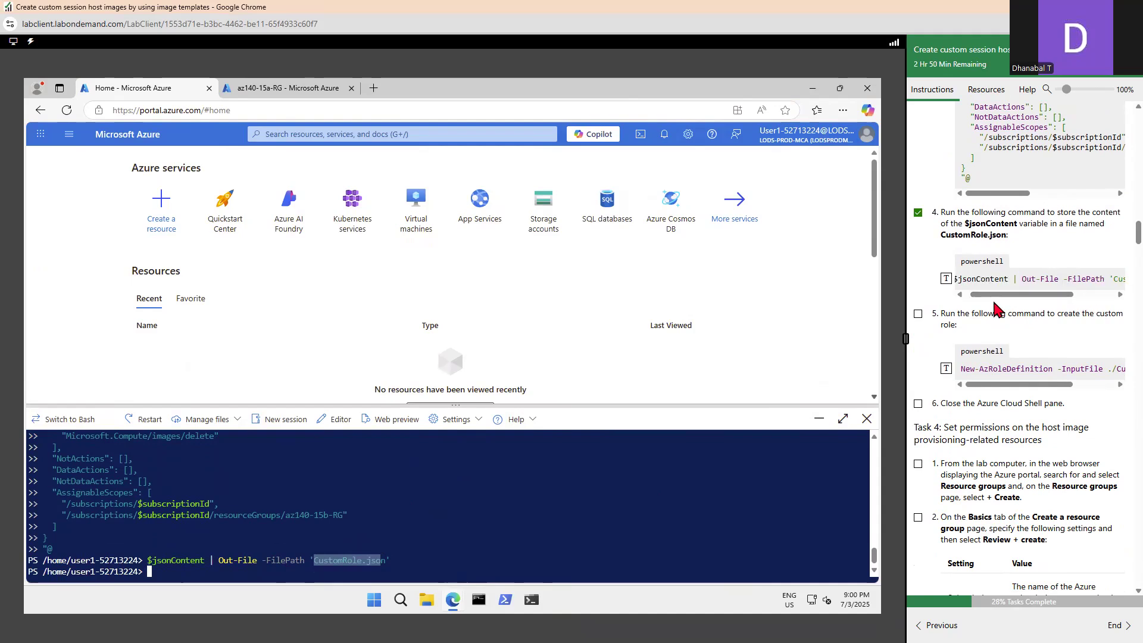
- Create the custom role with New-AzRoleDefinition -InputFile ./CustomRole.json and mark Task 3's fifth and sixth instructions complete
{"action": "left_click", "coordinate": [918, 313]}
{"action": "left_click_drag", "start_coordinate": [1006, 385], "coordinate": [942, 392]}
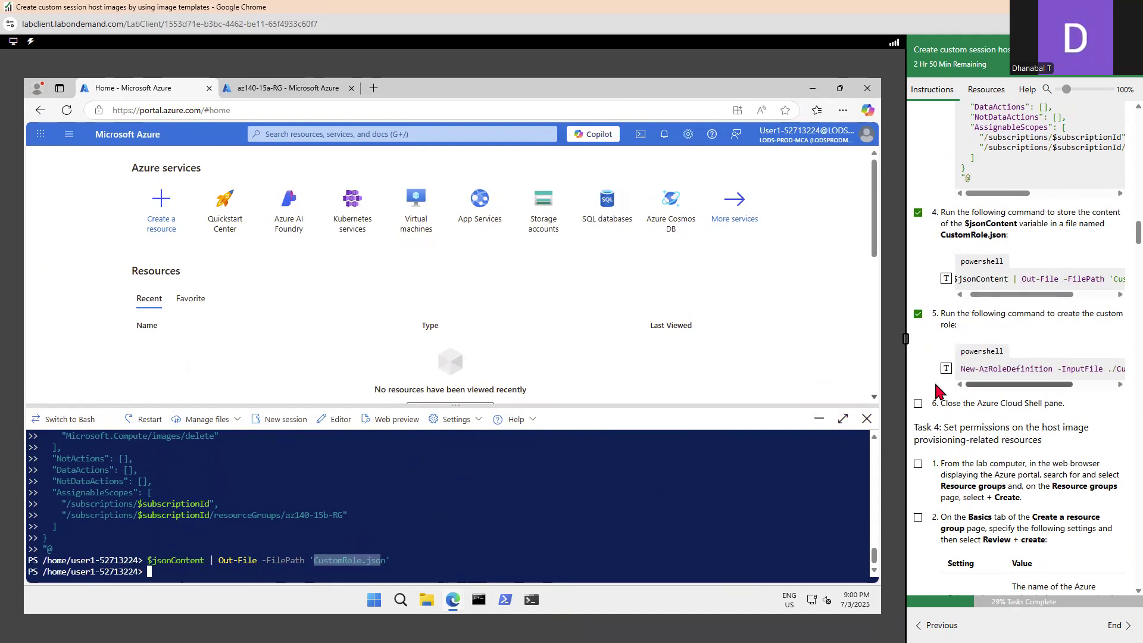
{"action": "left_click", "coordinate": [946, 368]}
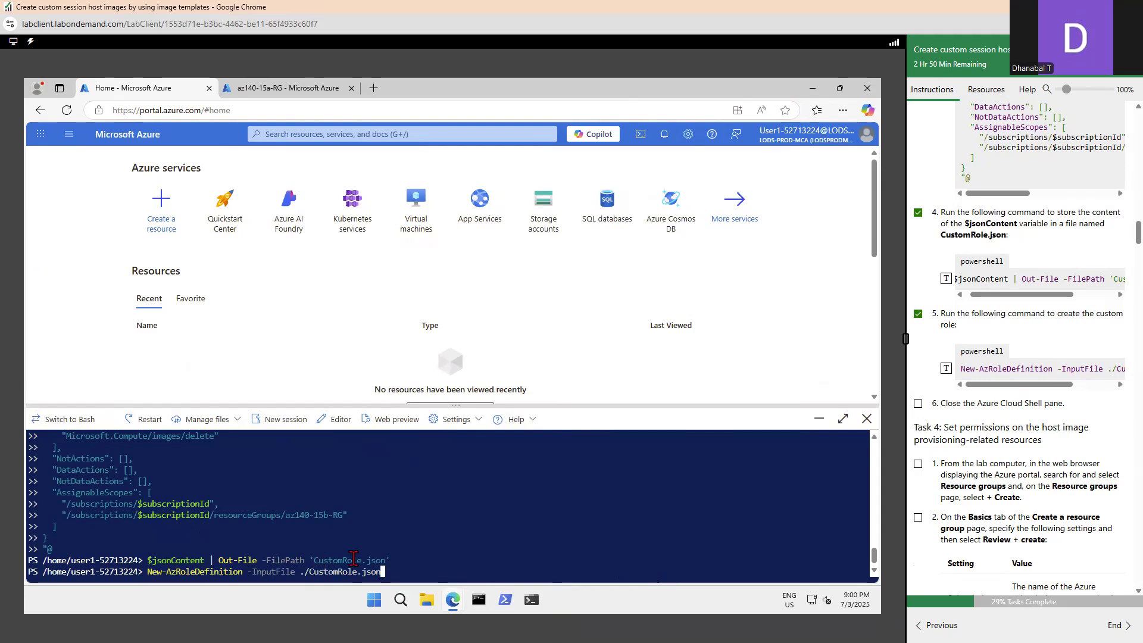
{"action": "left_click_drag", "start_coordinate": [354, 558], "coordinate": [382, 558]}
{"action": "left_click", "coordinate": [547, 576]}
{"action": "key", "text": "Return"}
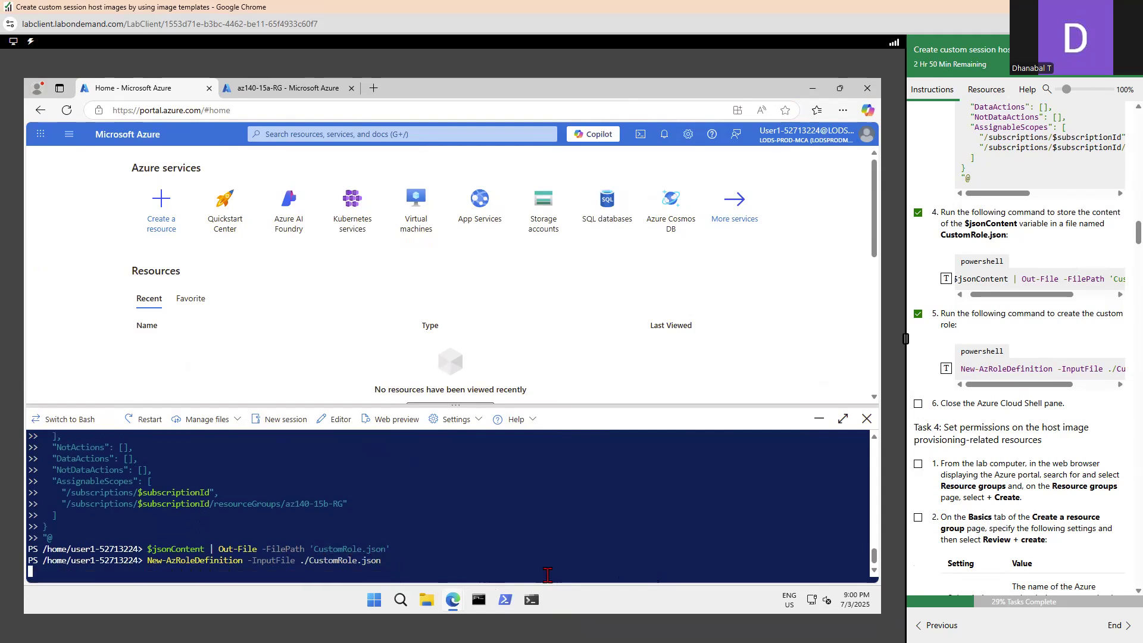
{"action": "left_click", "coordinate": [918, 404]}
{"action": "scroll", "coordinate": [1021, 347], "scroll_direction": "down", "scroll_amount": 3}
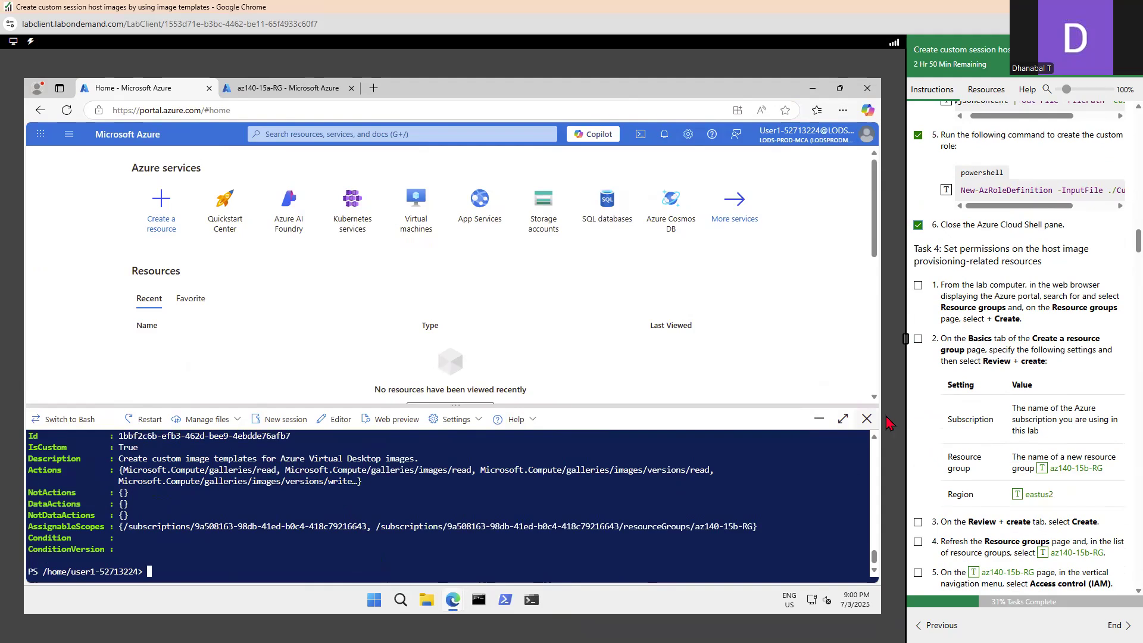
- Review the third instruction's random placeholder note and examine the number in the $jsonContent role name against the signed-in account
{"action": "scroll", "coordinate": [1036, 227], "scroll_direction": "up", "scroll_amount": 7}
{"action": "scroll", "coordinate": [1018, 335], "scroll_direction": "up", "scroll_amount": 4}
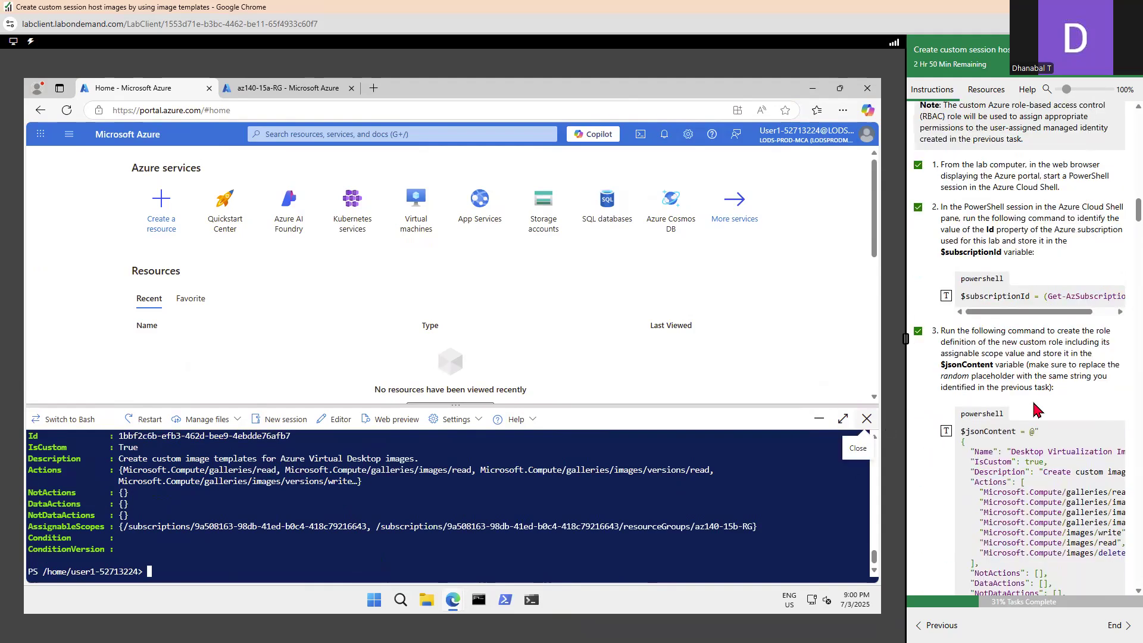
{"action": "scroll", "coordinate": [1034, 410], "scroll_direction": "down", "scroll_amount": 3}
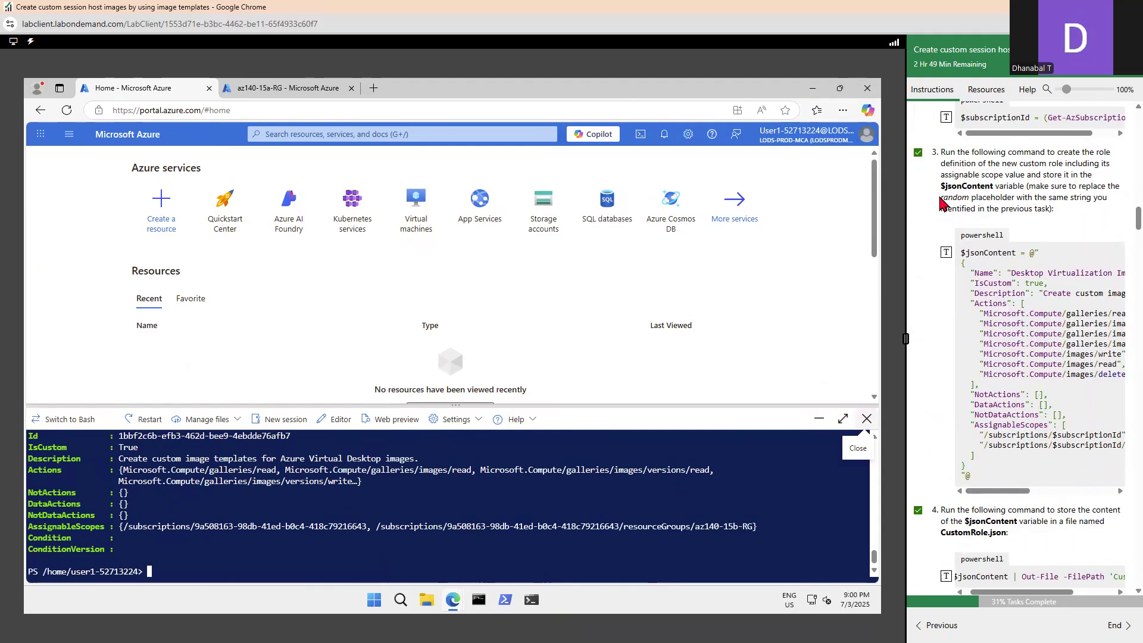
{"action": "left_click_drag", "start_coordinate": [942, 199], "coordinate": [969, 199]}
{"action": "scroll", "coordinate": [980, 497], "scroll_direction": "right", "scroll_amount": 3}
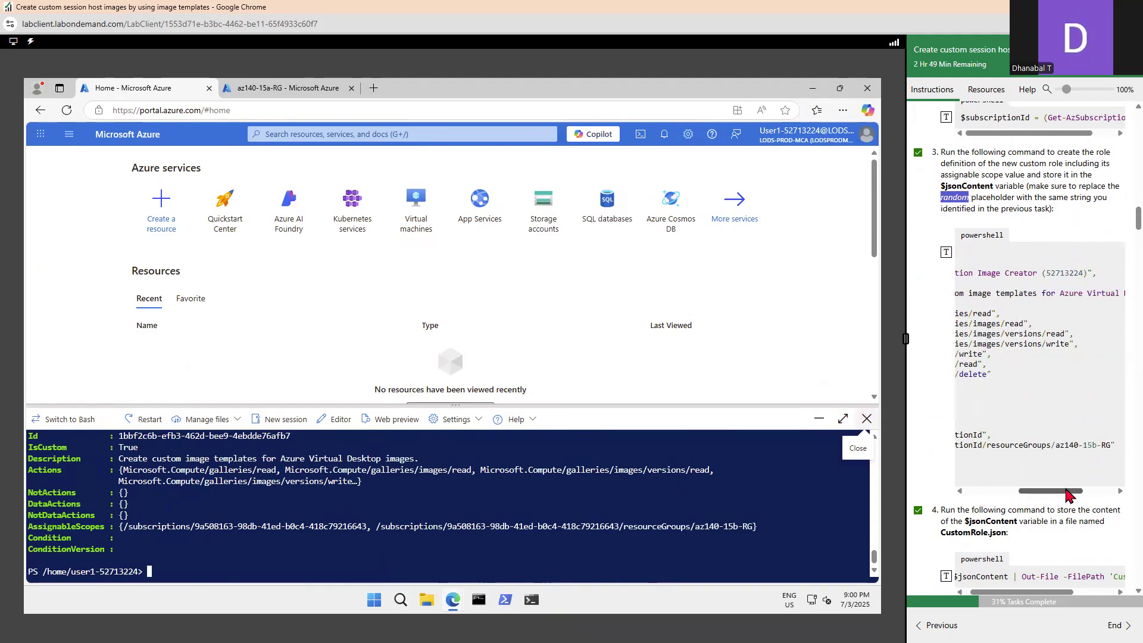
{"action": "scroll", "coordinate": [976, 490], "scroll_direction": "left", "scroll_amount": 3}
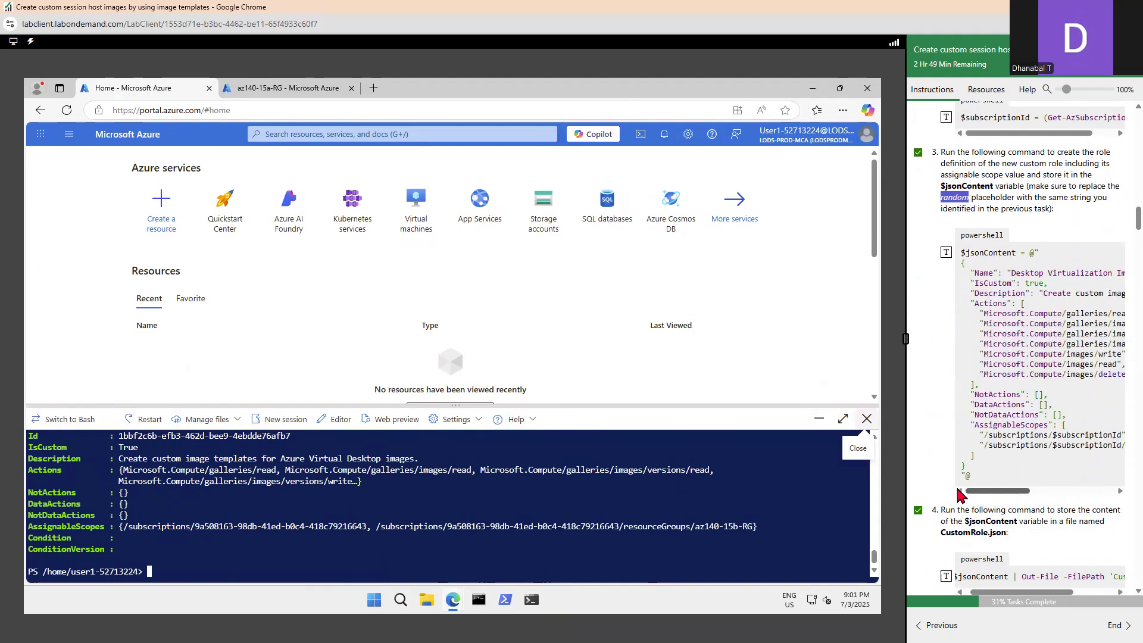
{"action": "mouse_move", "coordinate": [967, 492]}
{"action": "left_mouse_down"}
{"action": "mouse_move", "coordinate": [1082, 498]}
{"action": "mouse_move", "coordinate": [967, 501]}
{"action": "left_mouse_up"}
{"action": "mouse_move", "coordinate": [993, 496]}
{"action": "left_mouse_down"}
{"action": "mouse_move", "coordinate": [1088, 490]}
{"action": "mouse_move", "coordinate": [973, 491]}
{"action": "left_mouse_up"}
{"action": "left_click", "coordinate": [1093, 491]}
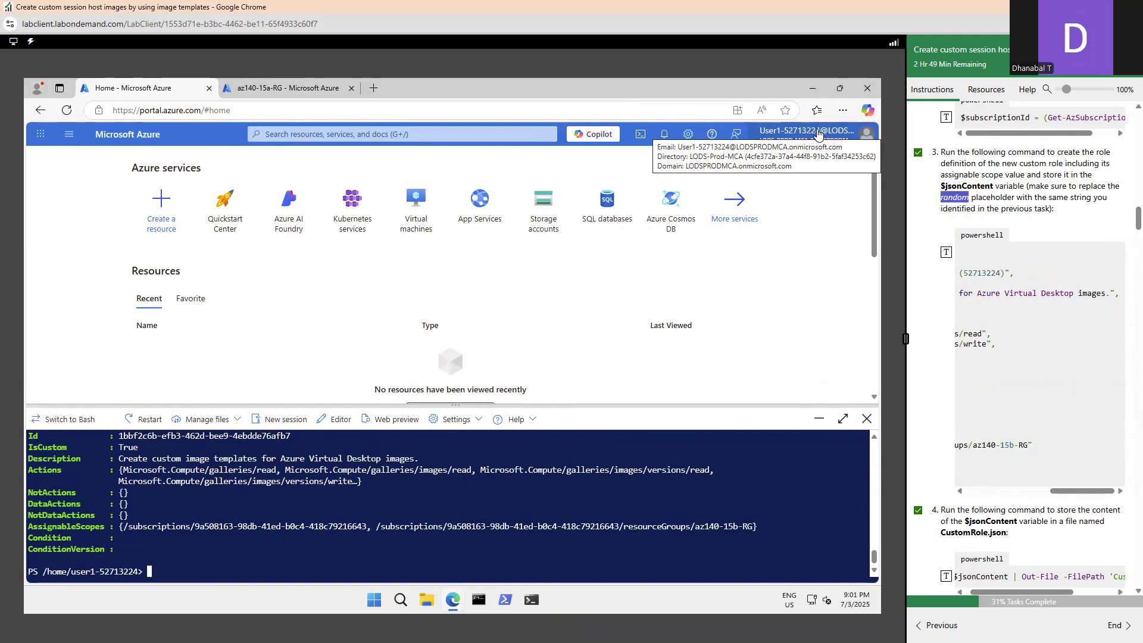
{"action": "left_click_drag", "start_coordinate": [965, 273], "coordinate": [1001, 272]}
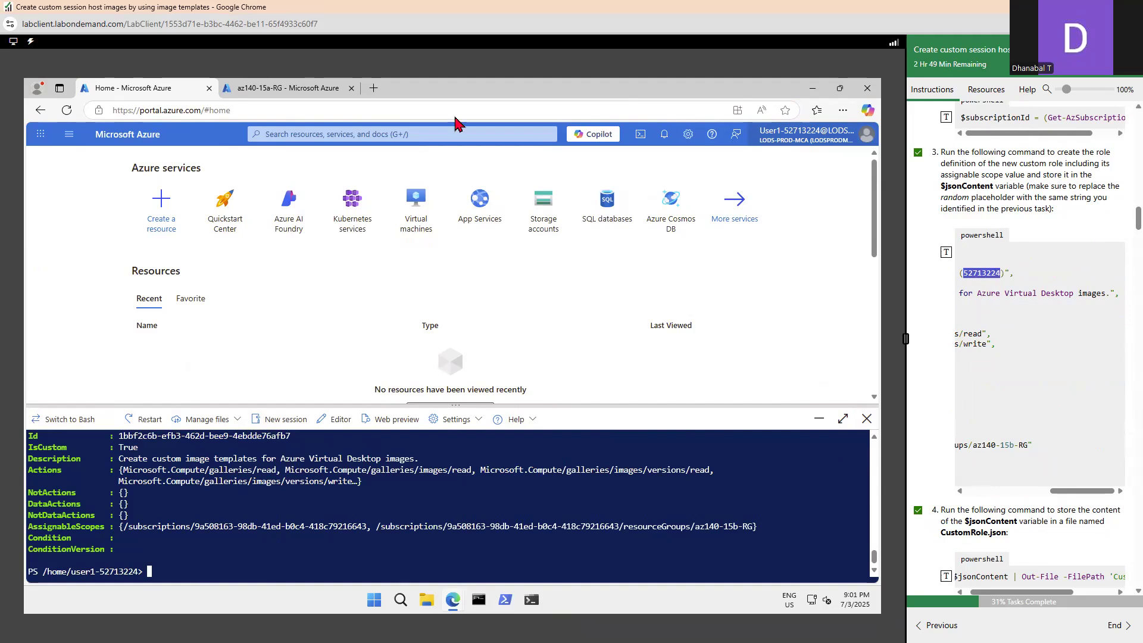
{"action": "left_click", "coordinate": [374, 89]}
{"action": "left_click", "coordinate": [283, 108]}
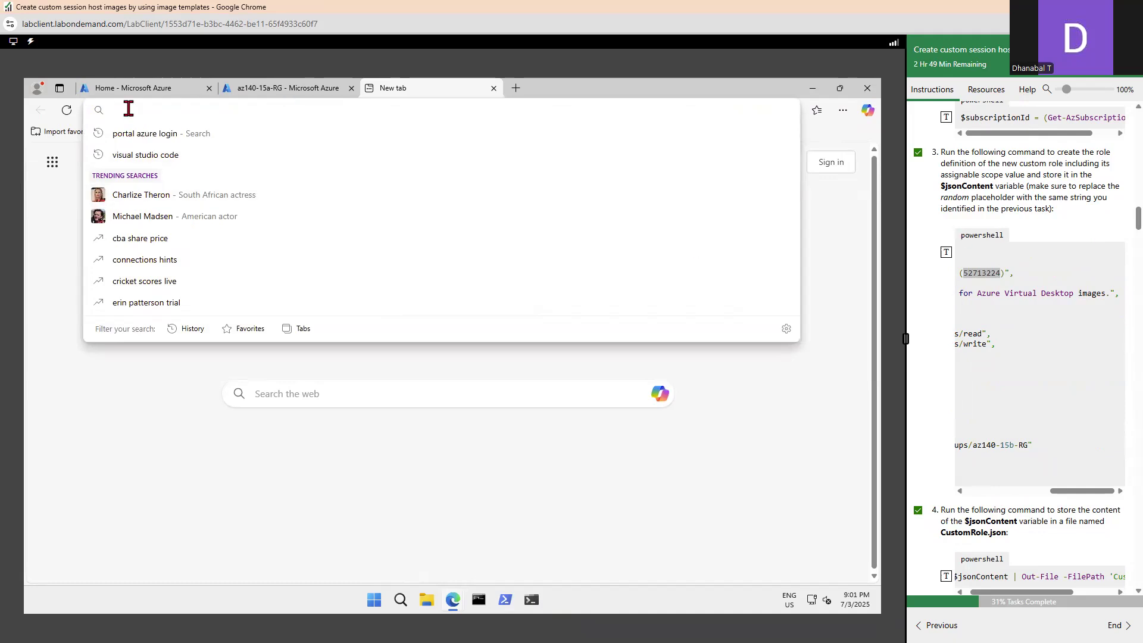
{"action": "type", "text": "52713224"}
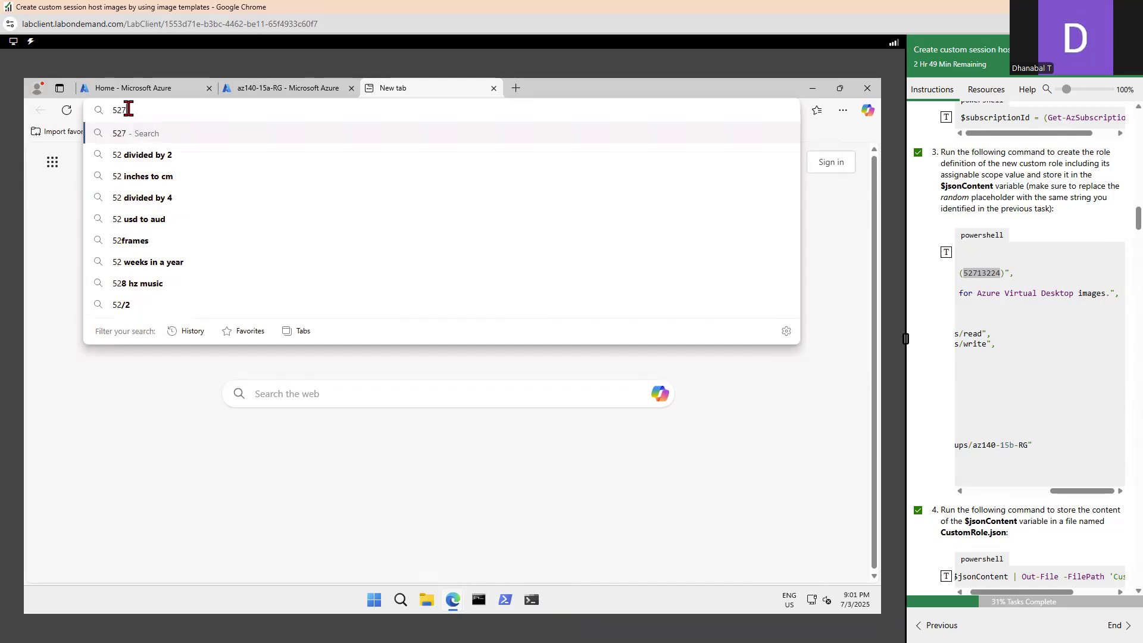
{"action": "left_click", "coordinate": [279, 96]}
{"action": "double_click", "coordinate": [982, 273]}
{"action": "left_click", "coordinate": [112, 94]}
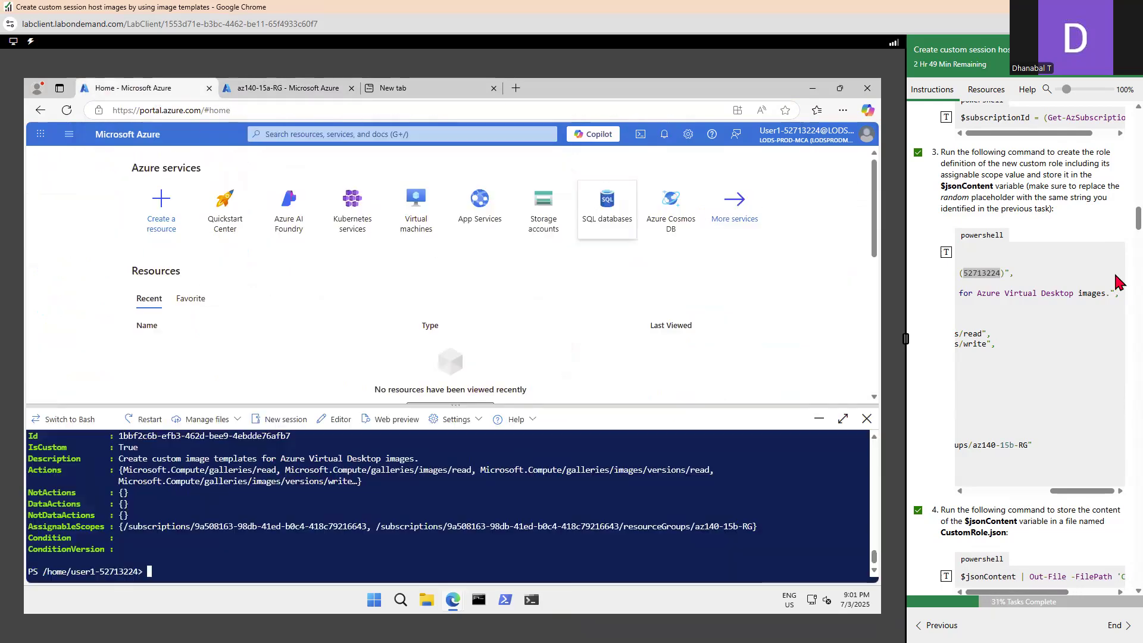
{"action": "scroll", "coordinate": [976, 324], "scroll_direction": "down", "scroll_amount": 5}
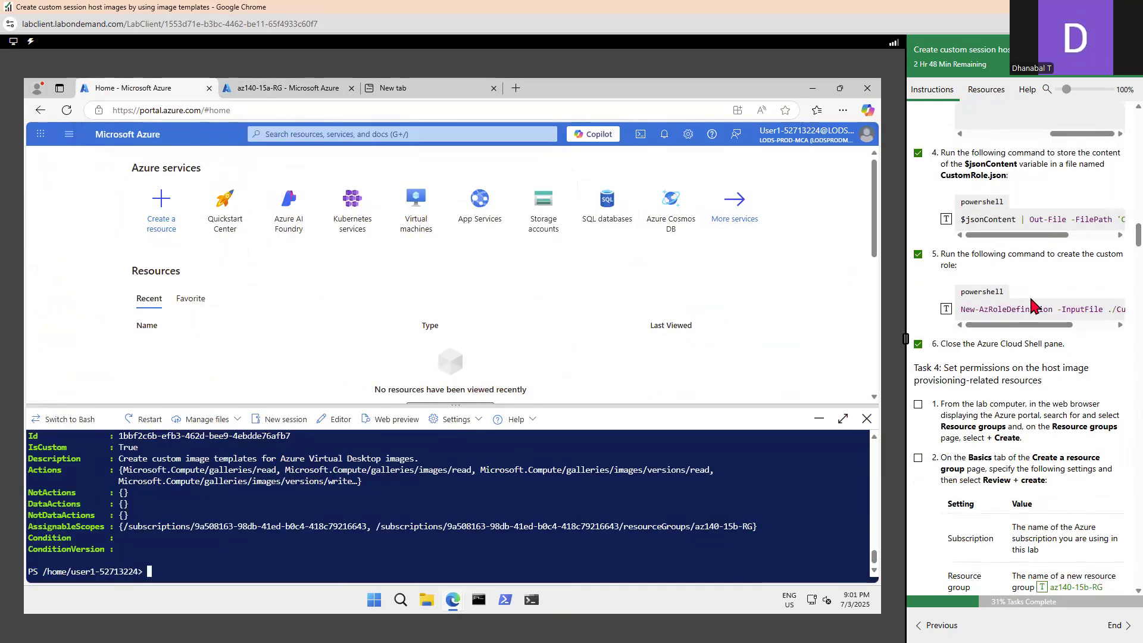
- Mark Task 4's first instruction complete, find Resource groups in the portal and start creating a new resource group
{"action": "scroll", "coordinate": [1012, 322], "scroll_direction": "down", "scroll_amount": 1}
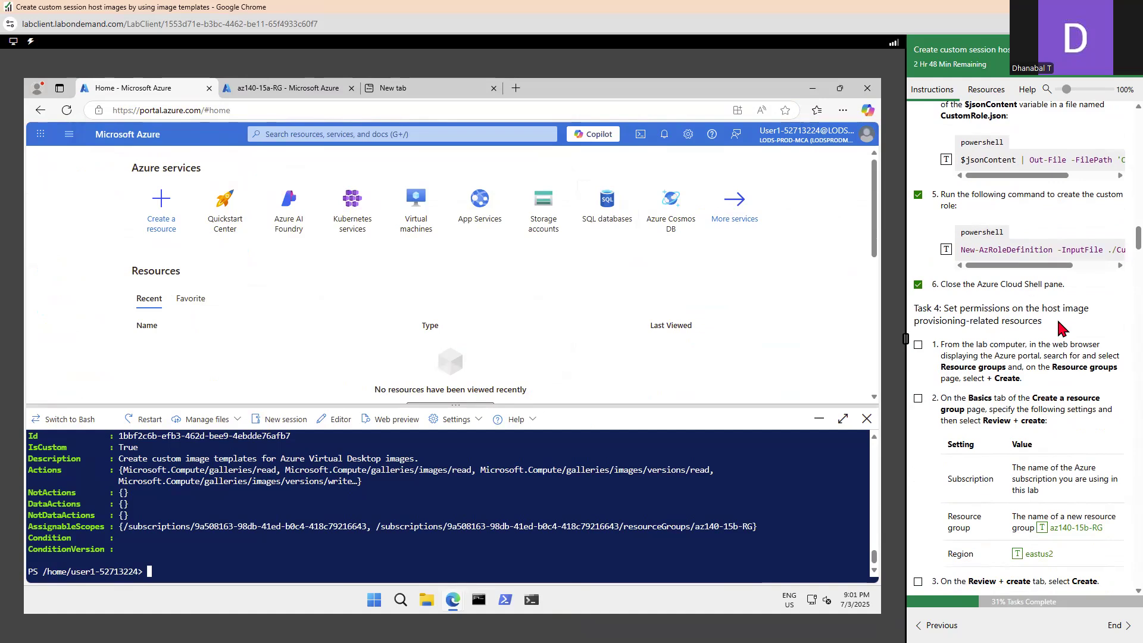
{"action": "left_click", "coordinate": [918, 345]}
{"action": "scroll", "coordinate": [1050, 313], "scroll_direction": "down", "scroll_amount": 2}
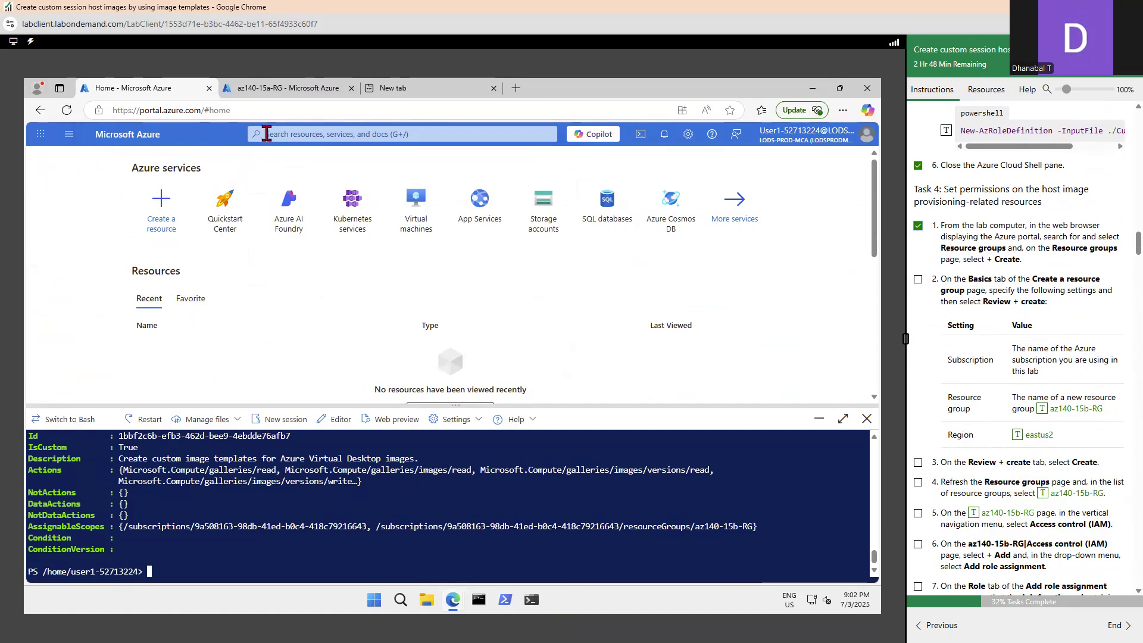
{"action": "left_click", "coordinate": [273, 135]}
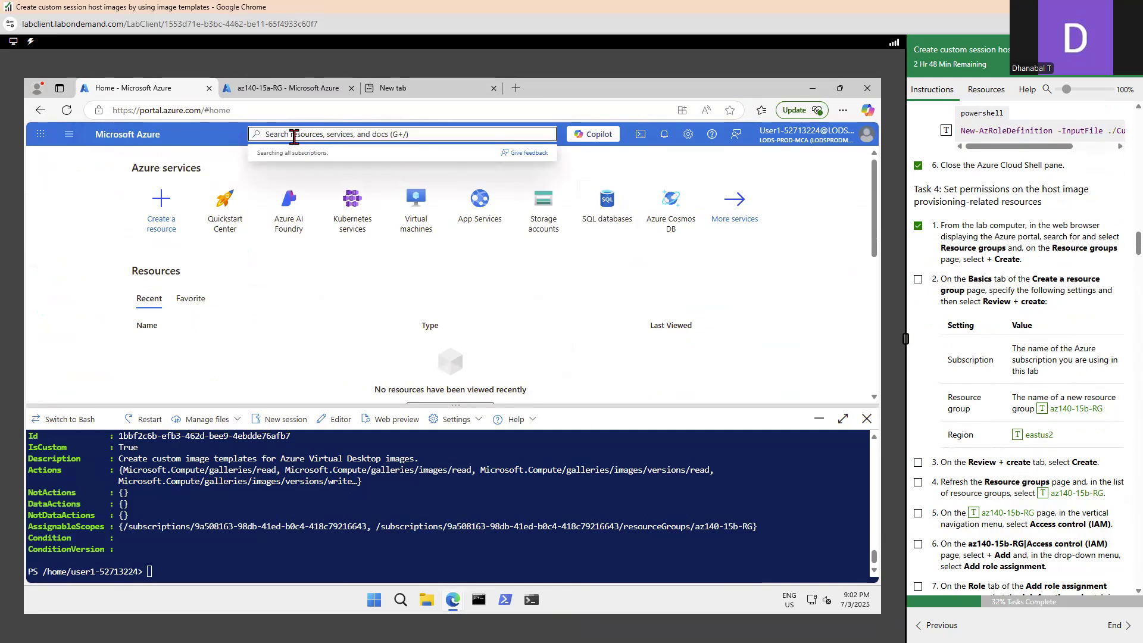
{"action": "type", "text": "res"}
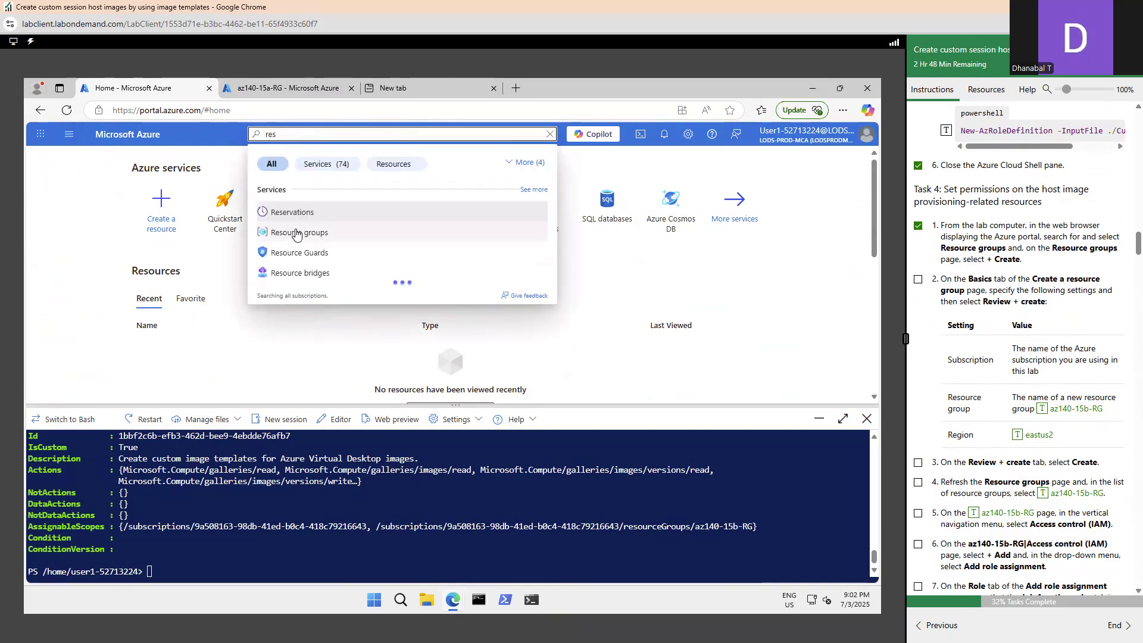
{"action": "left_click", "coordinate": [297, 233]}
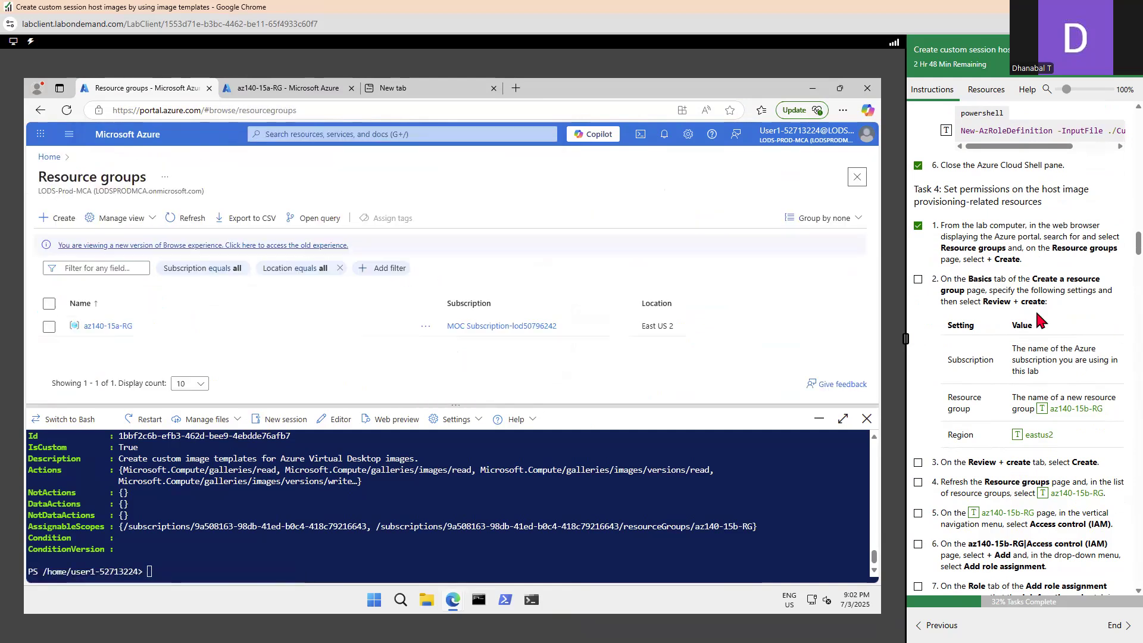
{"action": "left_click", "coordinate": [54, 218]}
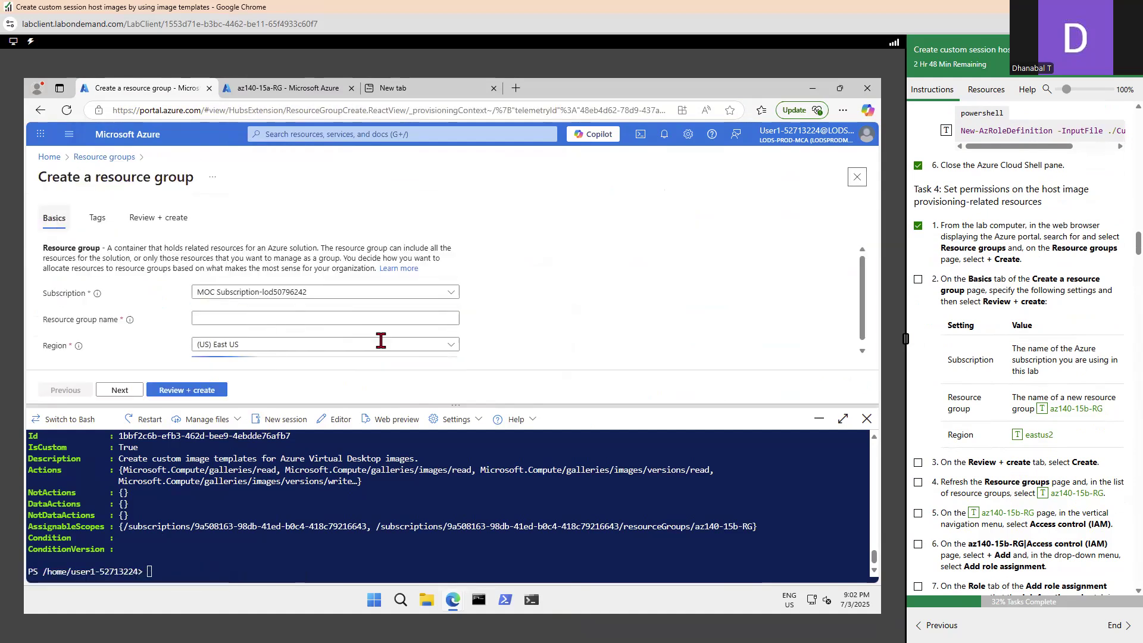
- Create resource group az140-15b-RG in region (US) East US 2 and mark Task 4's second and third instructions complete
{"action": "left_click", "coordinate": [240, 319]}
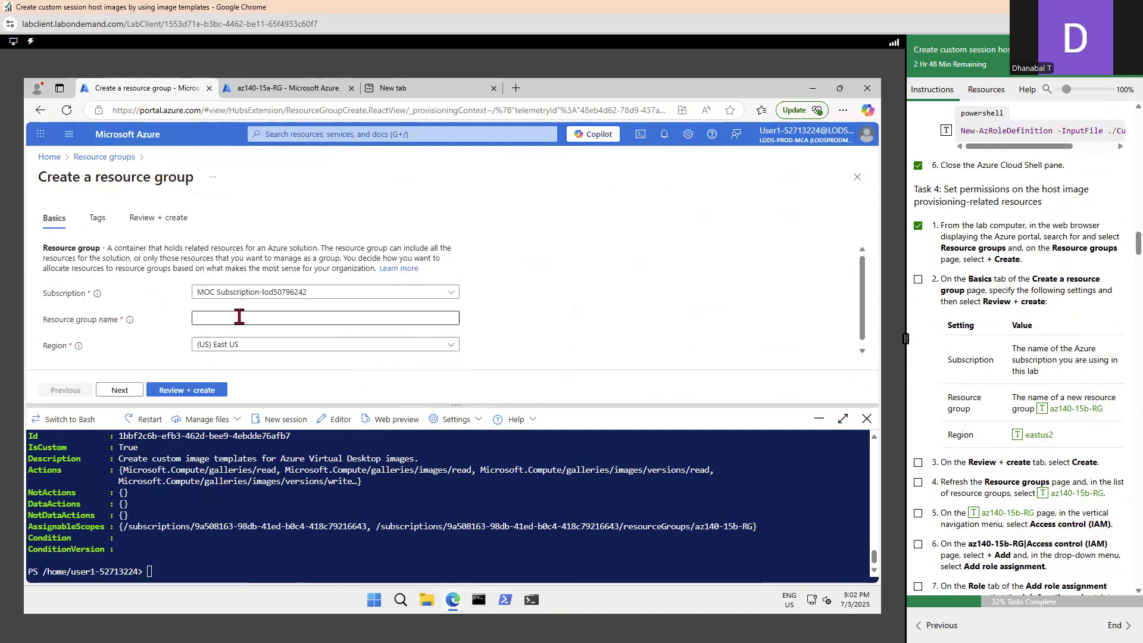
{"action": "left_click", "coordinate": [1041, 410]}
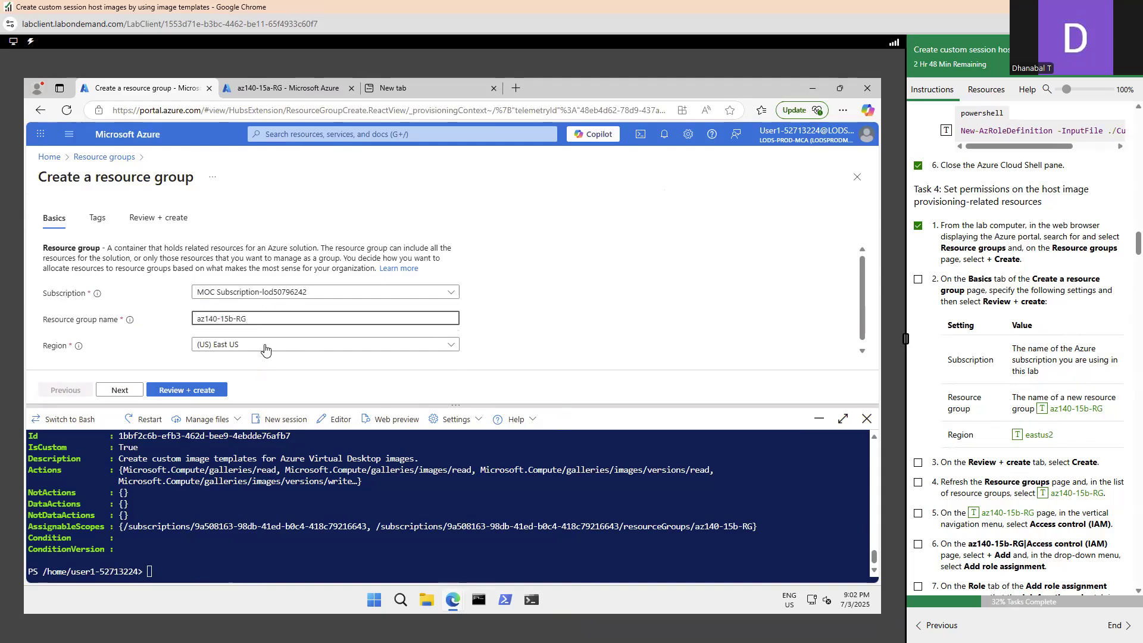
{"action": "left_click", "coordinate": [307, 345]}
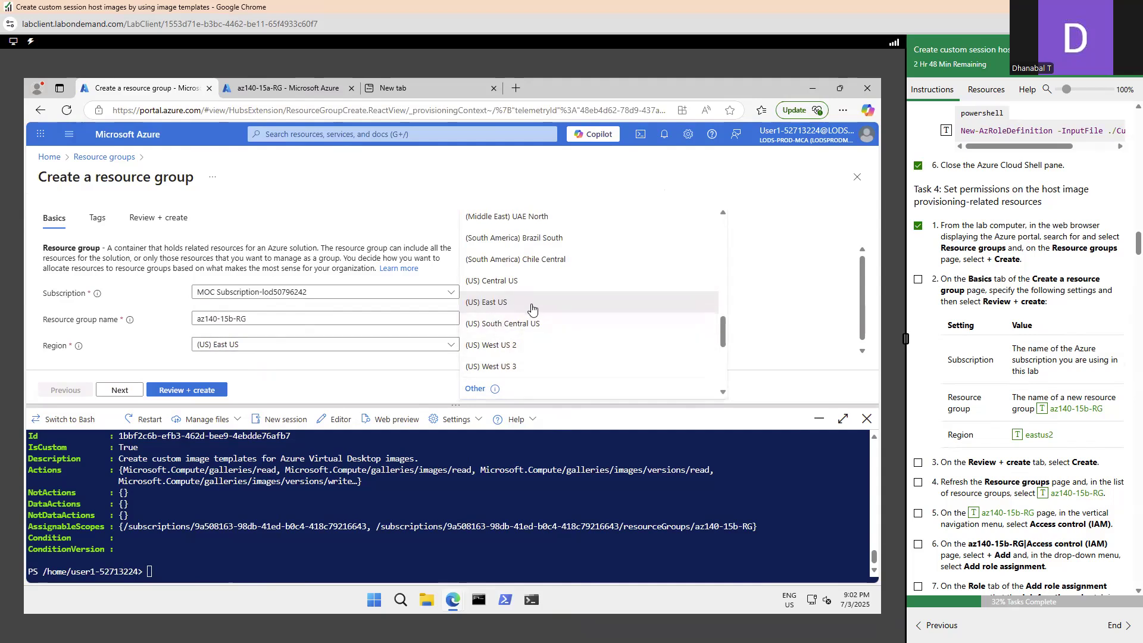
{"action": "scroll", "coordinate": [549, 316], "scroll_direction": "down", "scroll_amount": 2}
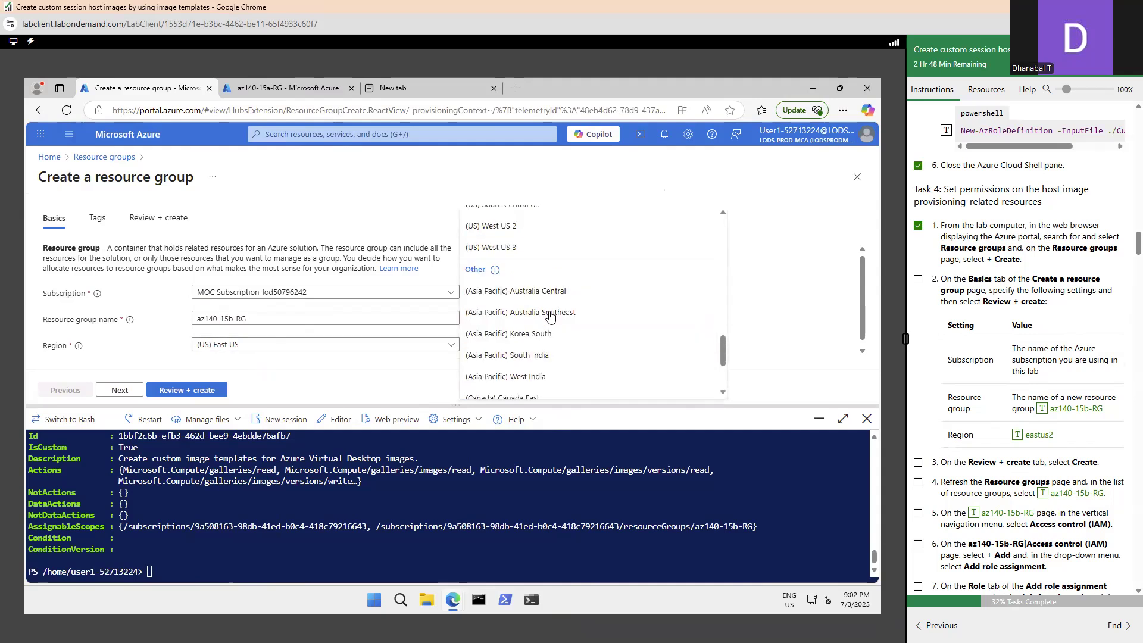
{"action": "scroll", "coordinate": [550, 316], "scroll_direction": "up", "scroll_amount": 2}
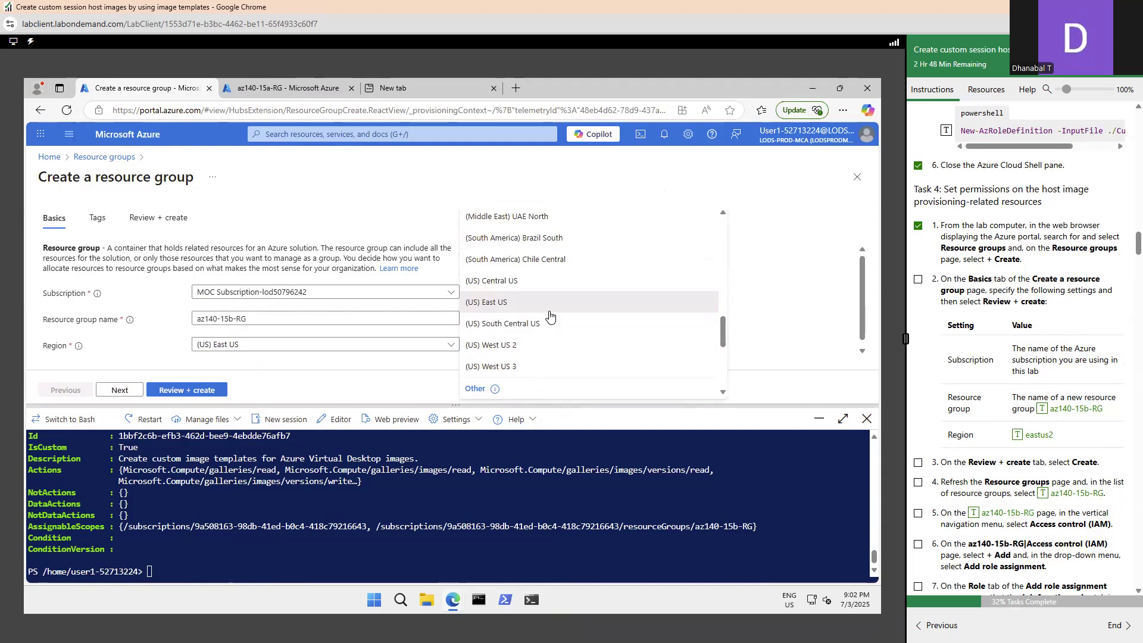
{"action": "scroll", "coordinate": [549, 316], "scroll_direction": "down", "scroll_amount": 3}
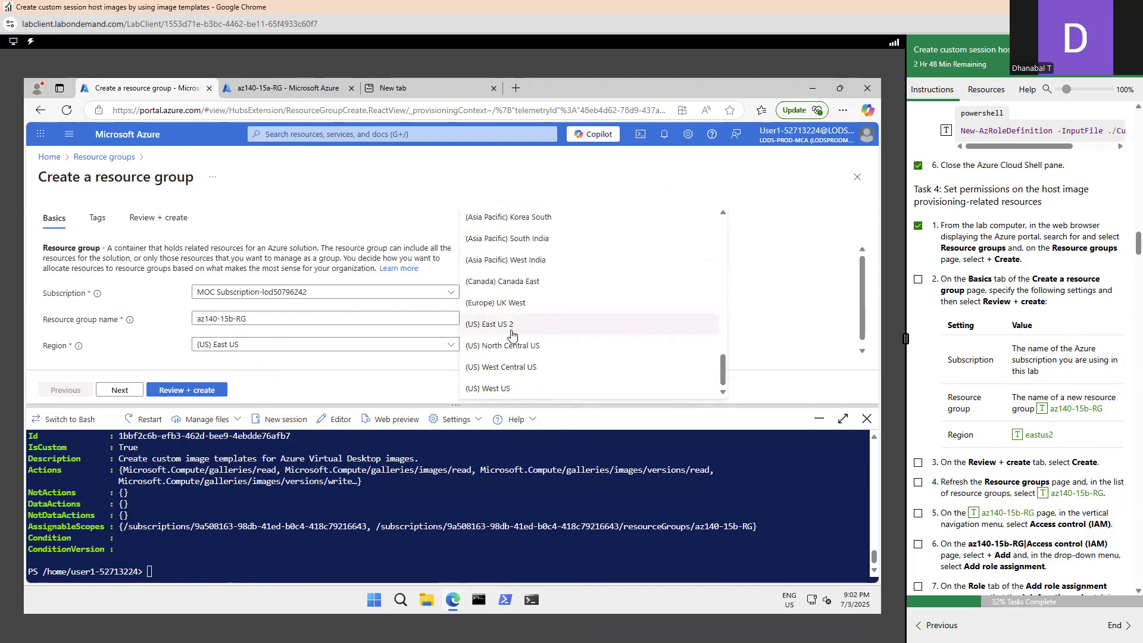
{"action": "left_click", "coordinate": [546, 325]}
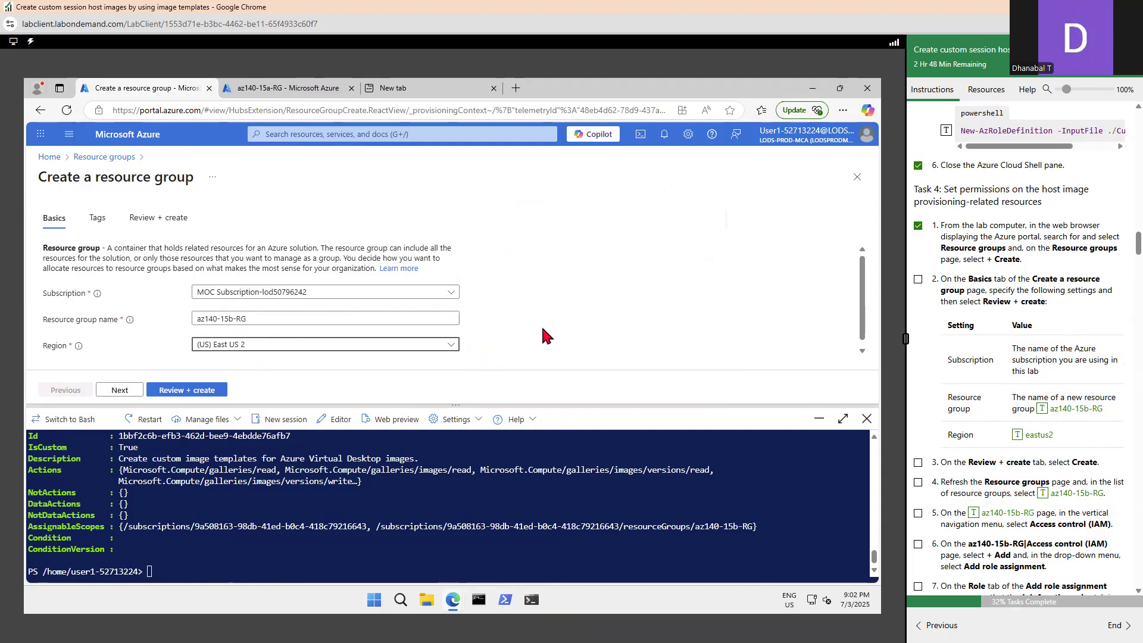
{"action": "left_click", "coordinate": [177, 391]}
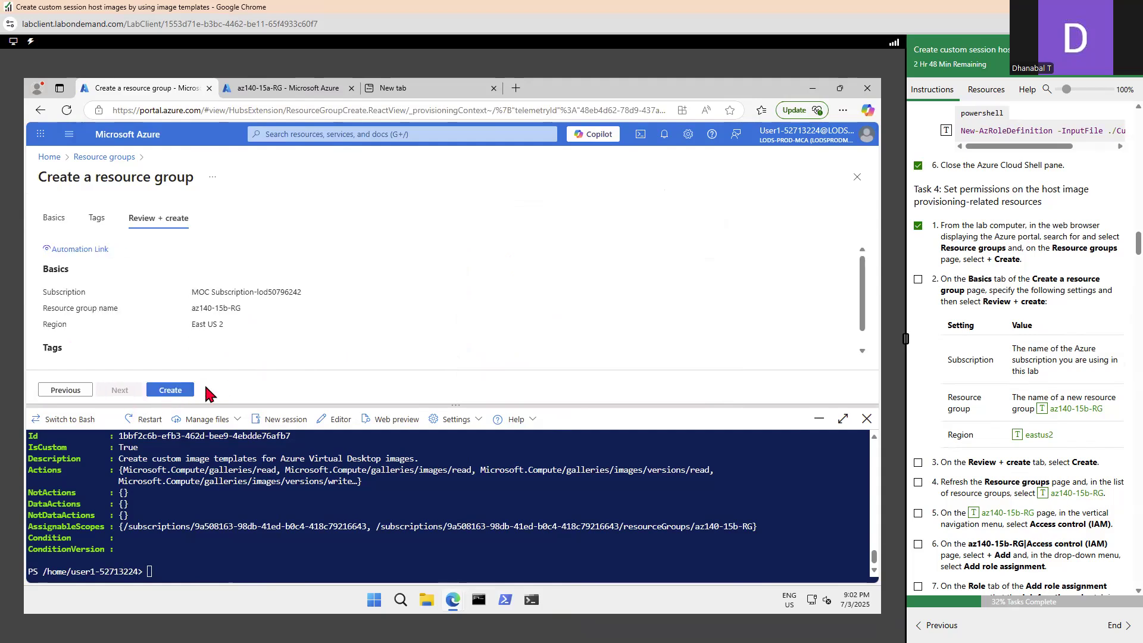
{"action": "left_click", "coordinate": [919, 463]}
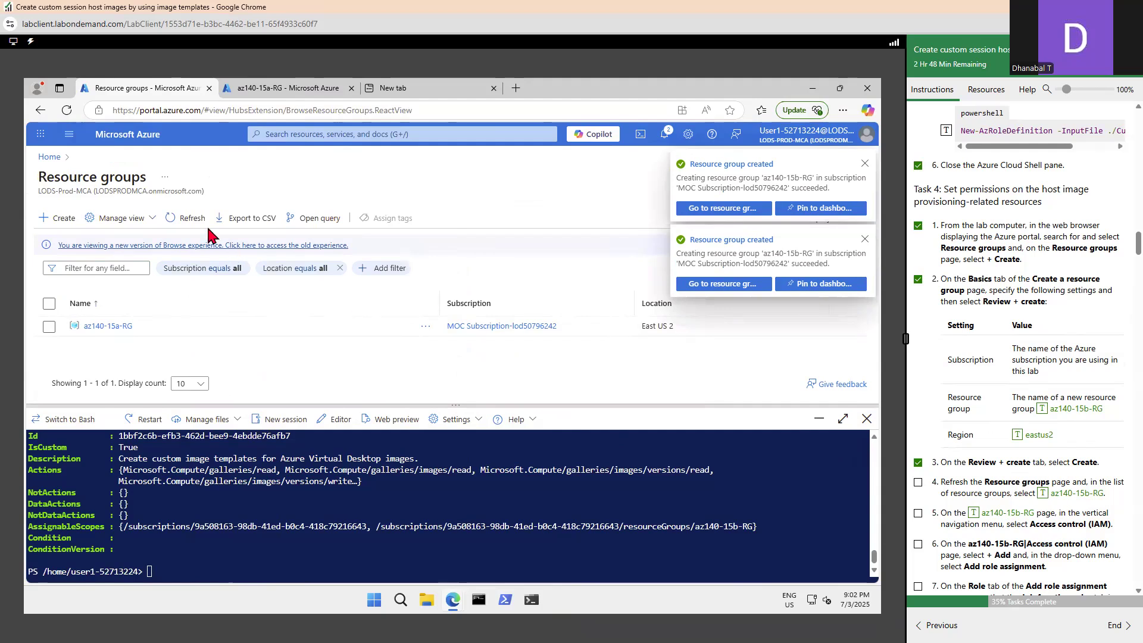
- Refresh the Resource groups list to bring up az140-15b-RG and mark Task 4's fourth instruction complete
{"action": "left_click", "coordinate": [191, 219]}
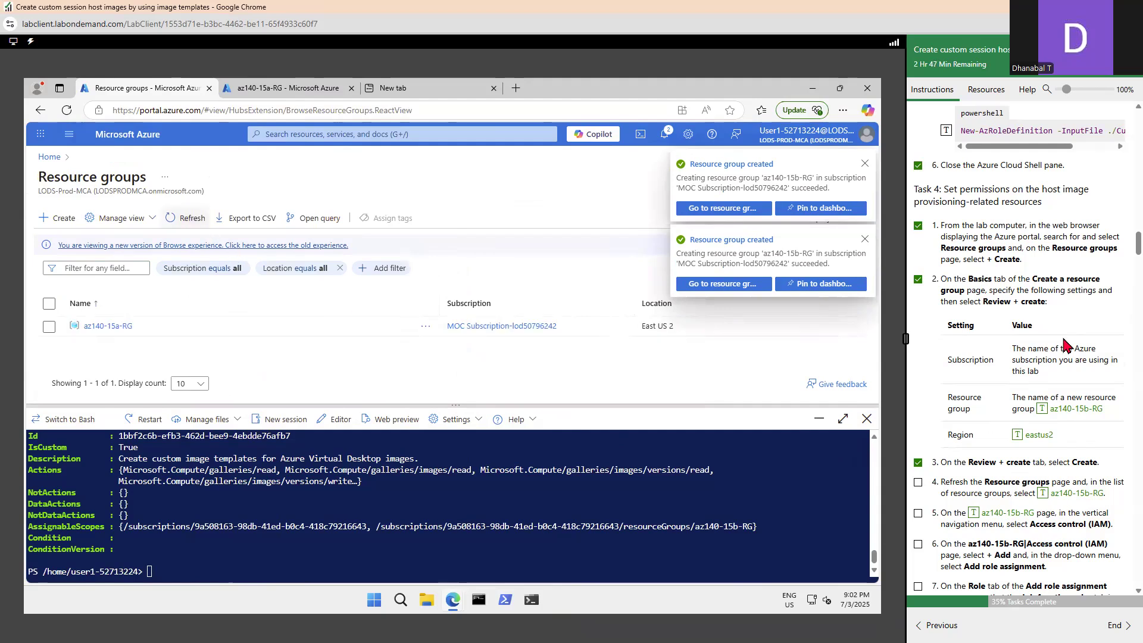
{"action": "scroll", "coordinate": [1065, 390], "scroll_direction": "up", "scroll_amount": 2}
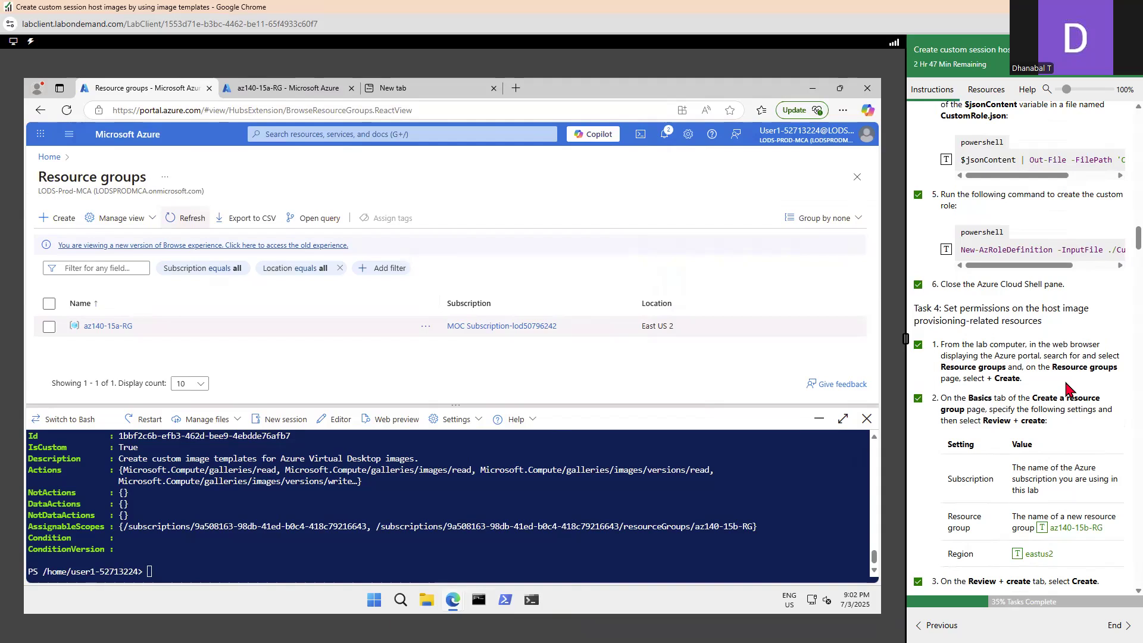
{"action": "scroll", "coordinate": [1066, 390], "scroll_direction": "down", "scroll_amount": 3}
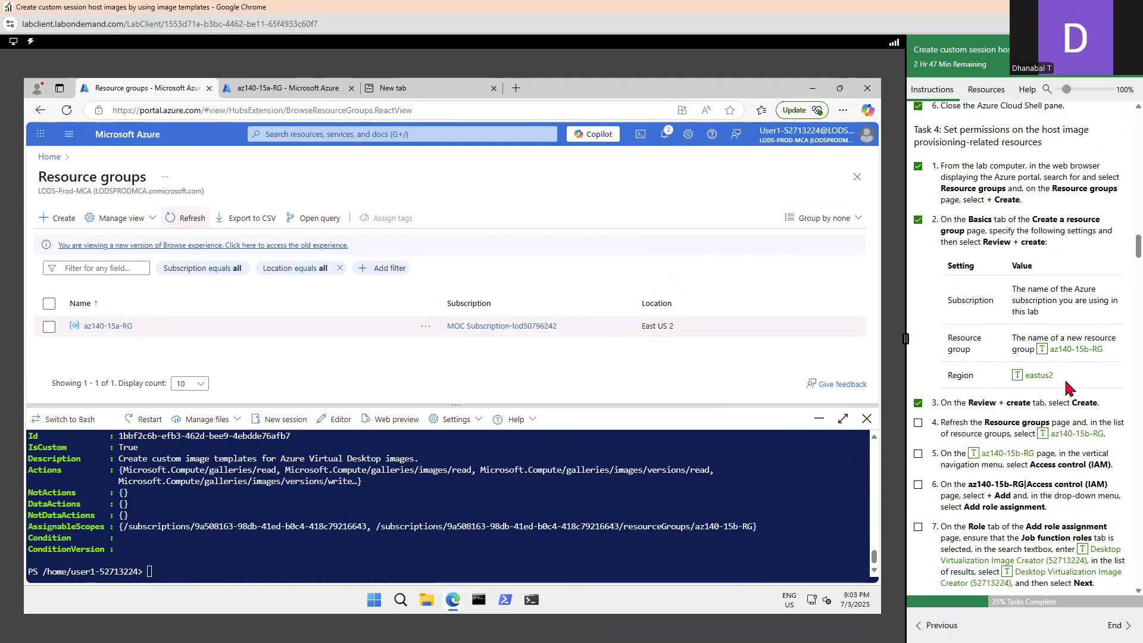
{"action": "scroll", "coordinate": [1065, 388], "scroll_direction": "down", "scroll_amount": 2}
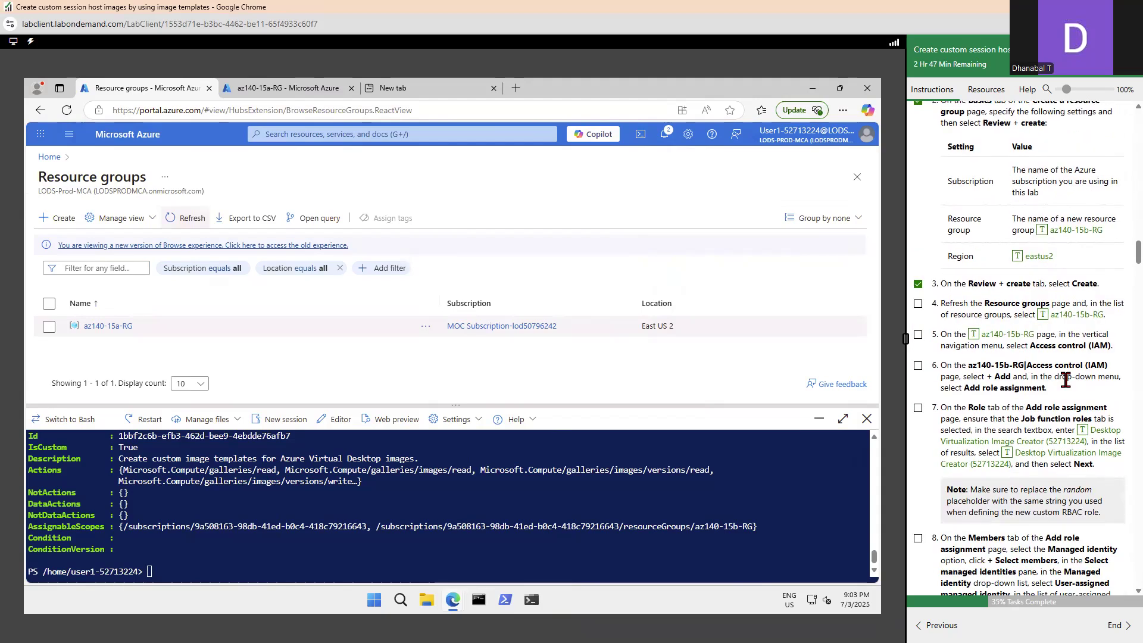
{"action": "left_click", "coordinate": [181, 218]}
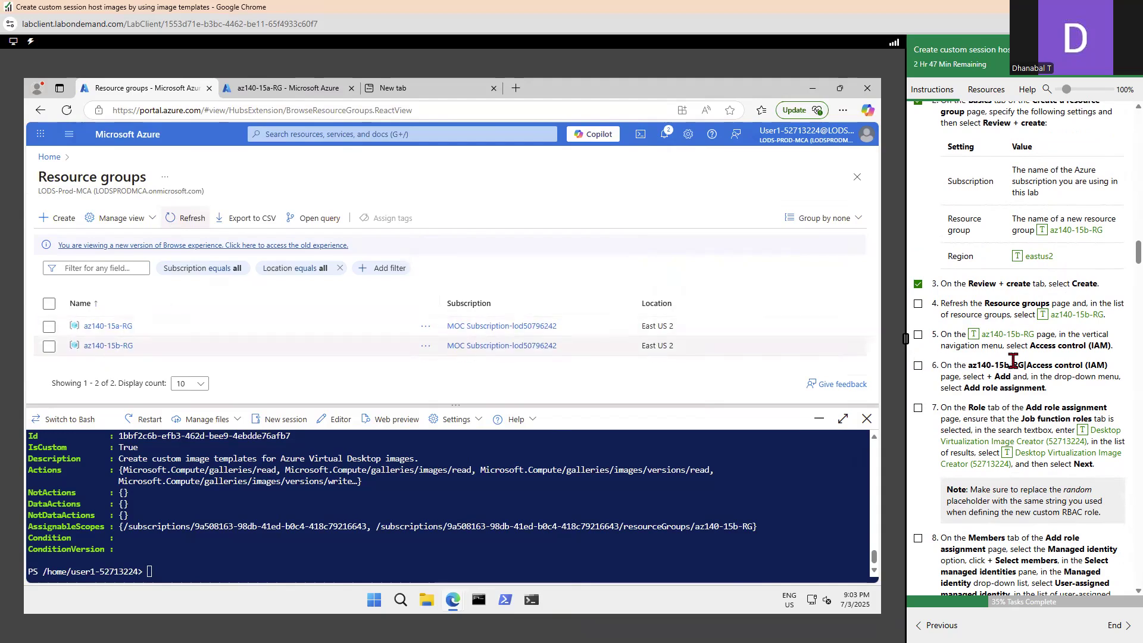
{"action": "left_click", "coordinate": [918, 304]}
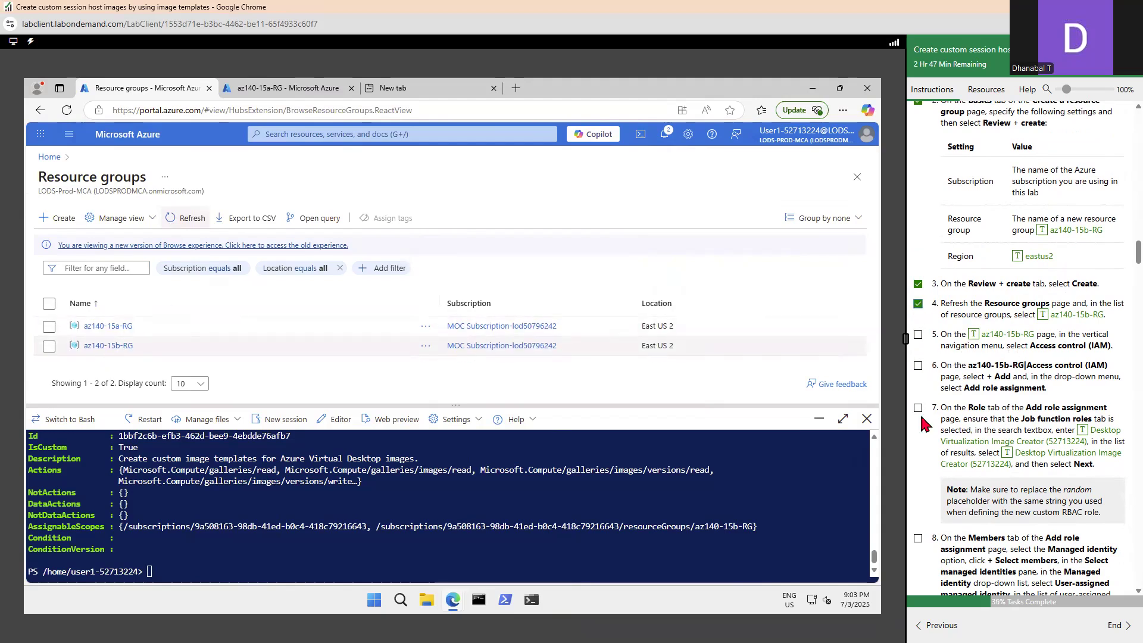
- Close Cloud Shell, open Access control (IAM) for the az140-15b-RG resource group and mark Task 4's fifth instruction complete
{"action": "left_click", "coordinate": [866, 422]}
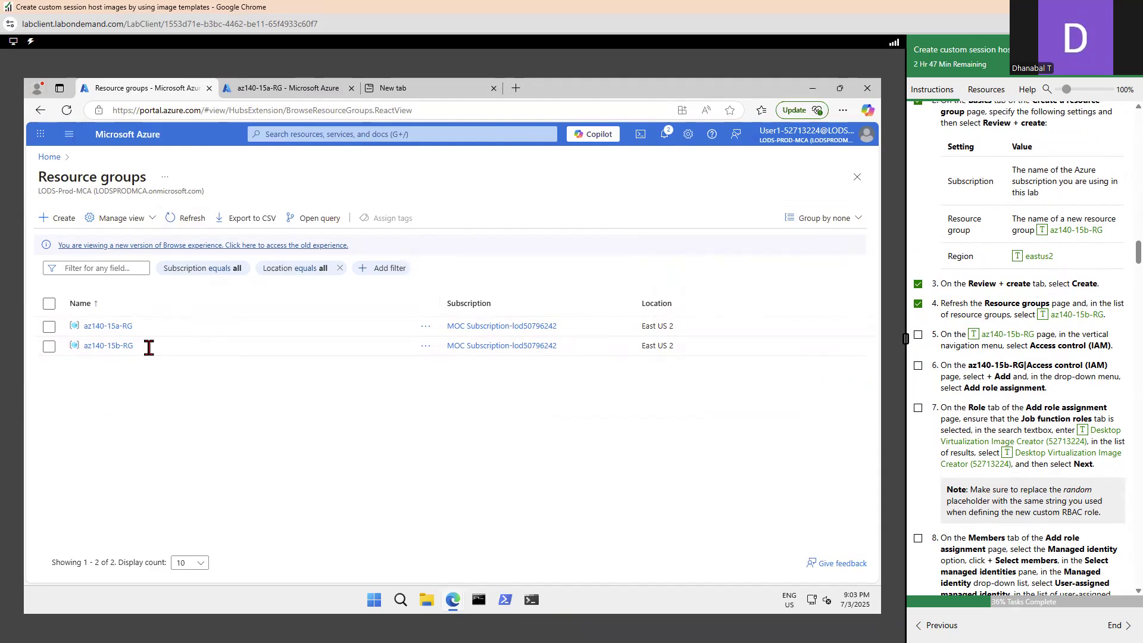
{"action": "left_click", "coordinate": [101, 350]}
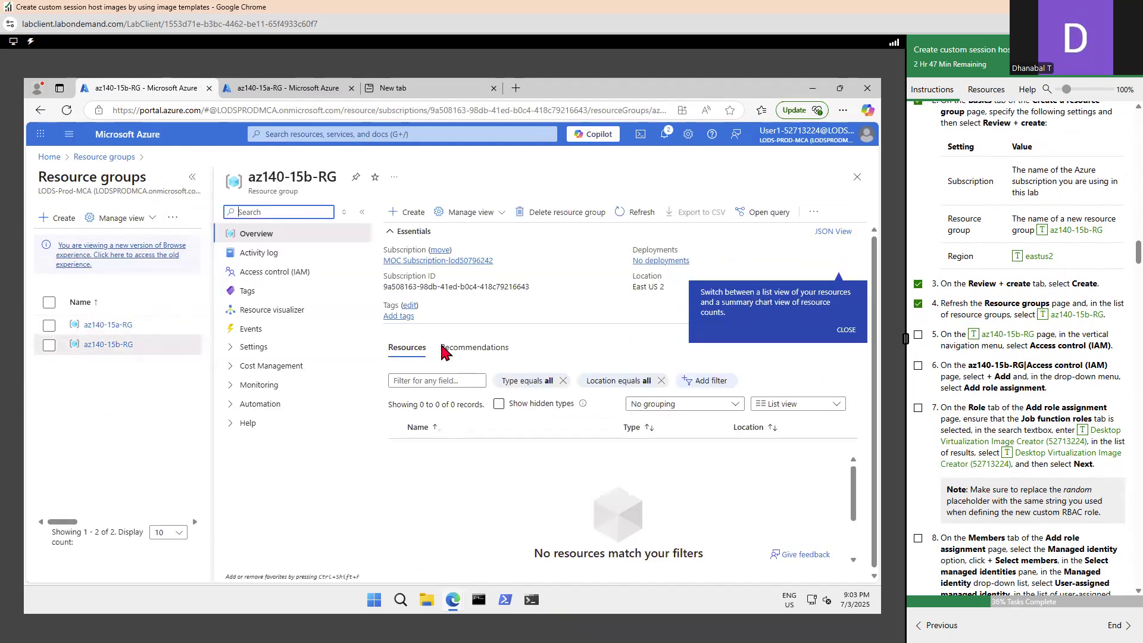
{"action": "left_click", "coordinate": [272, 274]}
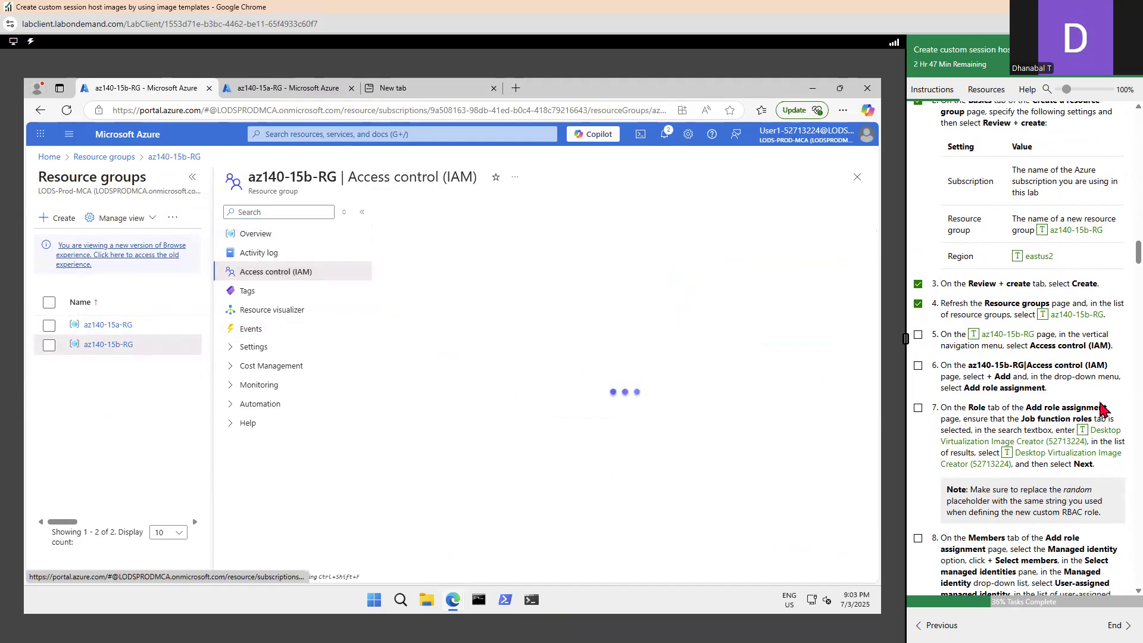
{"action": "left_click", "coordinate": [917, 335]}
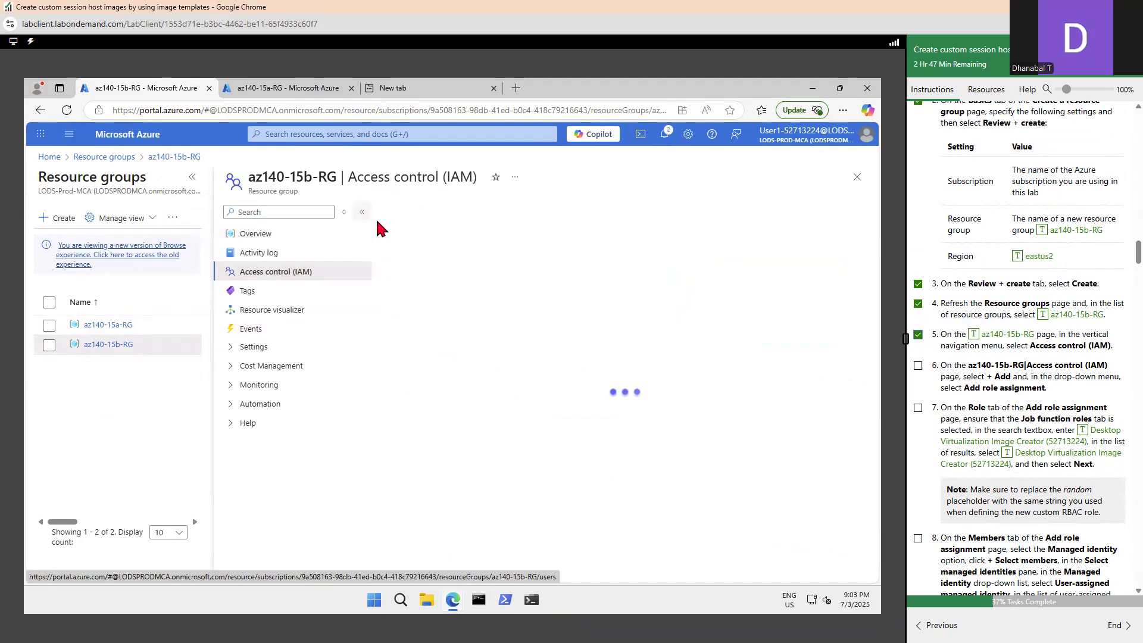
- Start adding a role assignment on az140-15b-RG and mark Task 4's sixth instruction complete
{"action": "left_click", "coordinate": [415, 216]}
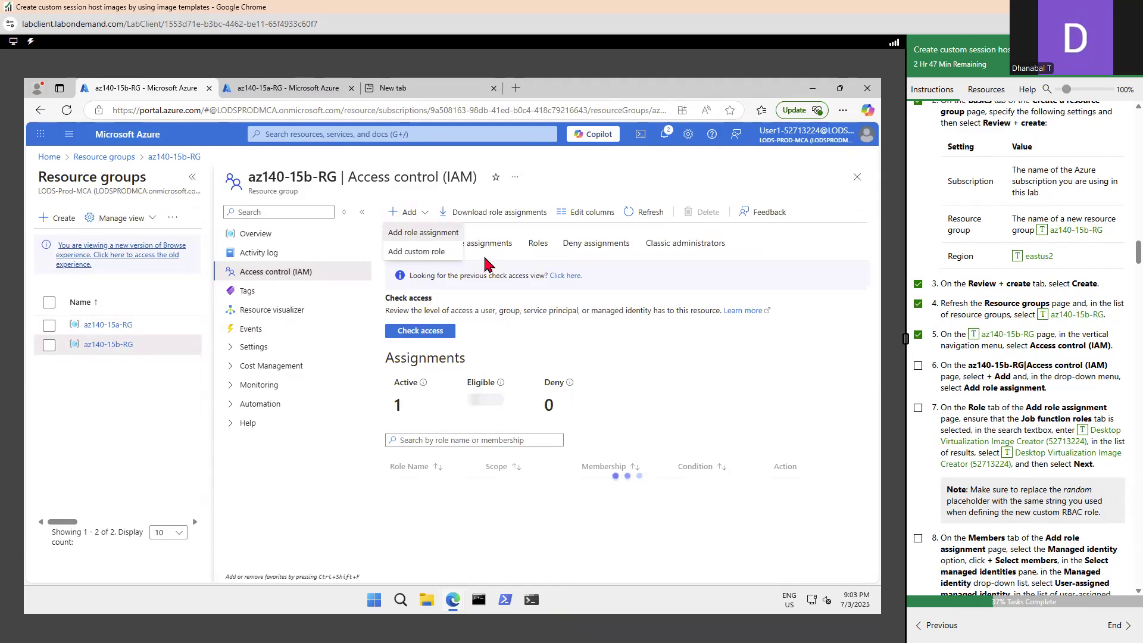
{"action": "left_click", "coordinate": [418, 231]}
{"action": "left_click", "coordinate": [918, 365]}
{"action": "scroll", "coordinate": [1021, 403], "scroll_direction": "down", "scroll_amount": 2}
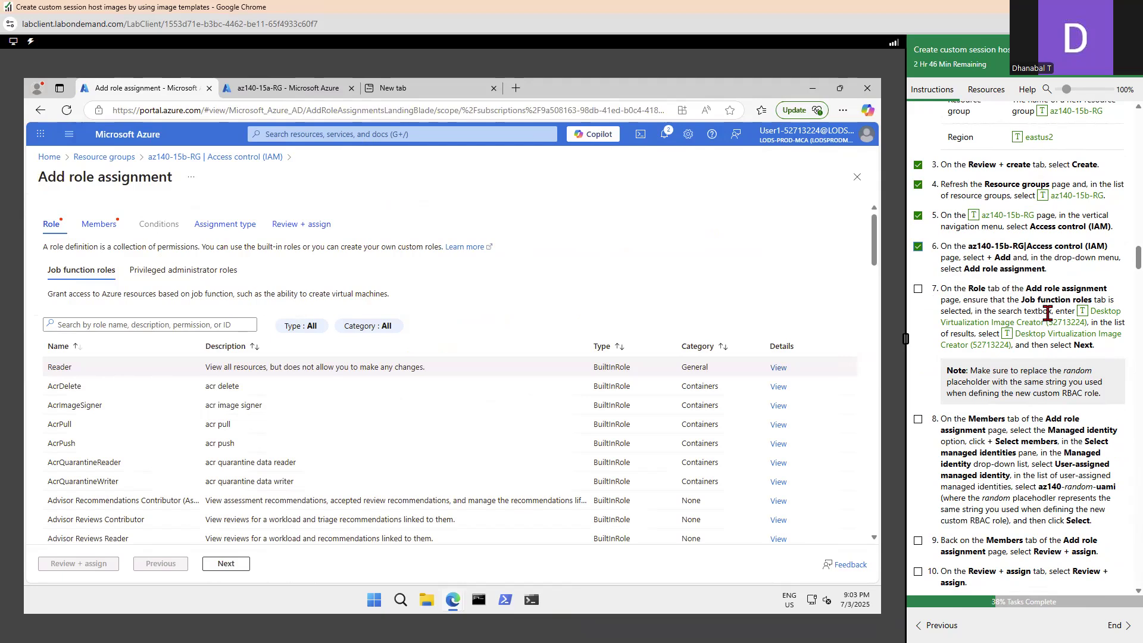
- Choose the custom Desktop Virtualization Image Creator role for the assignment, mark Task 4's seventh instruction complete and proceed to the member settings
{"action": "left_click", "coordinate": [136, 321]}
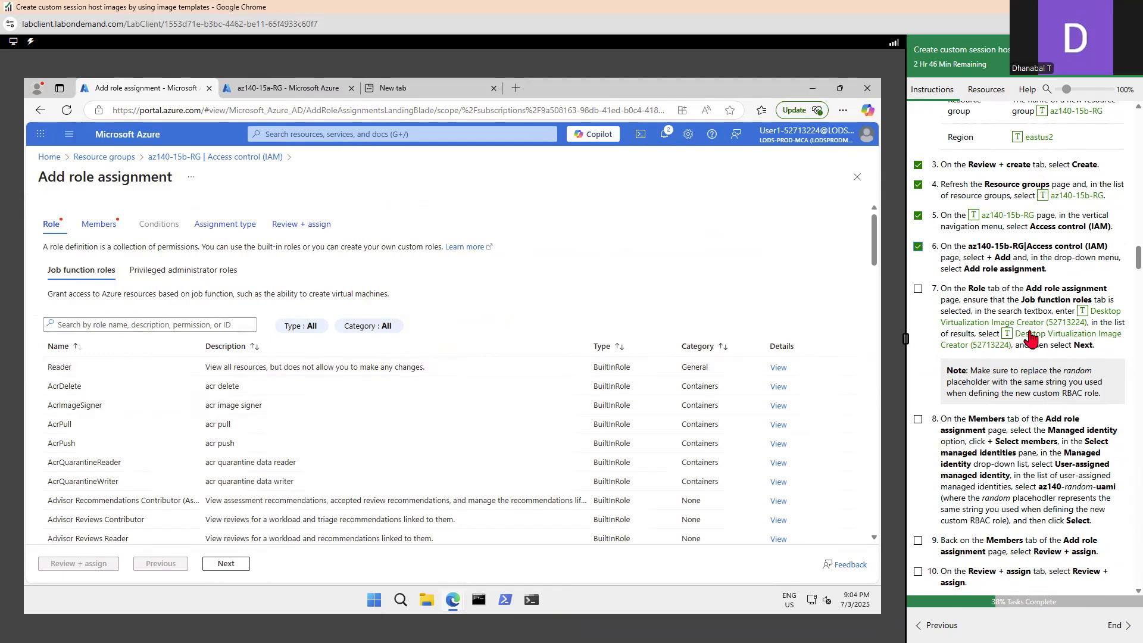
{"action": "left_click", "coordinate": [1086, 321]}
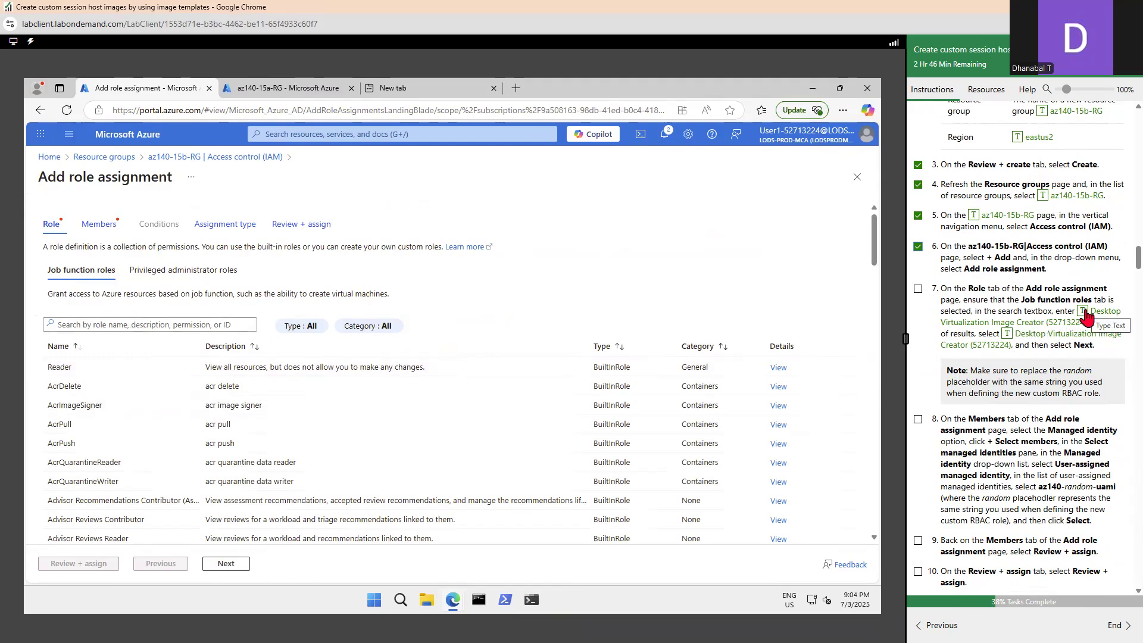
{"action": "left_click", "coordinate": [110, 326]}
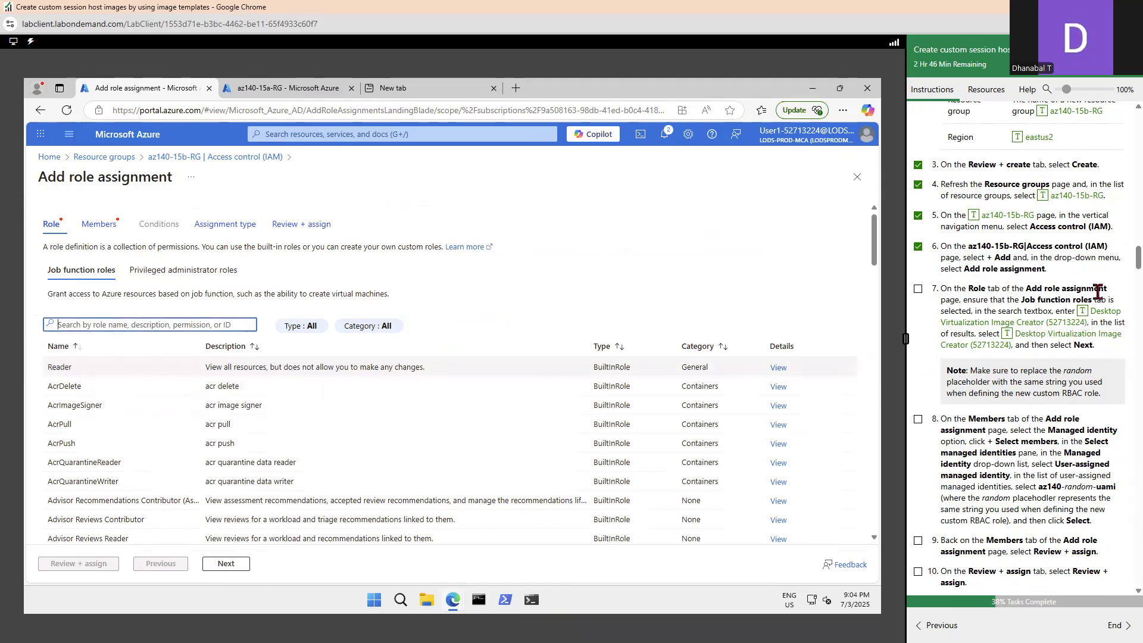
{"action": "left_click", "coordinate": [1083, 314]}
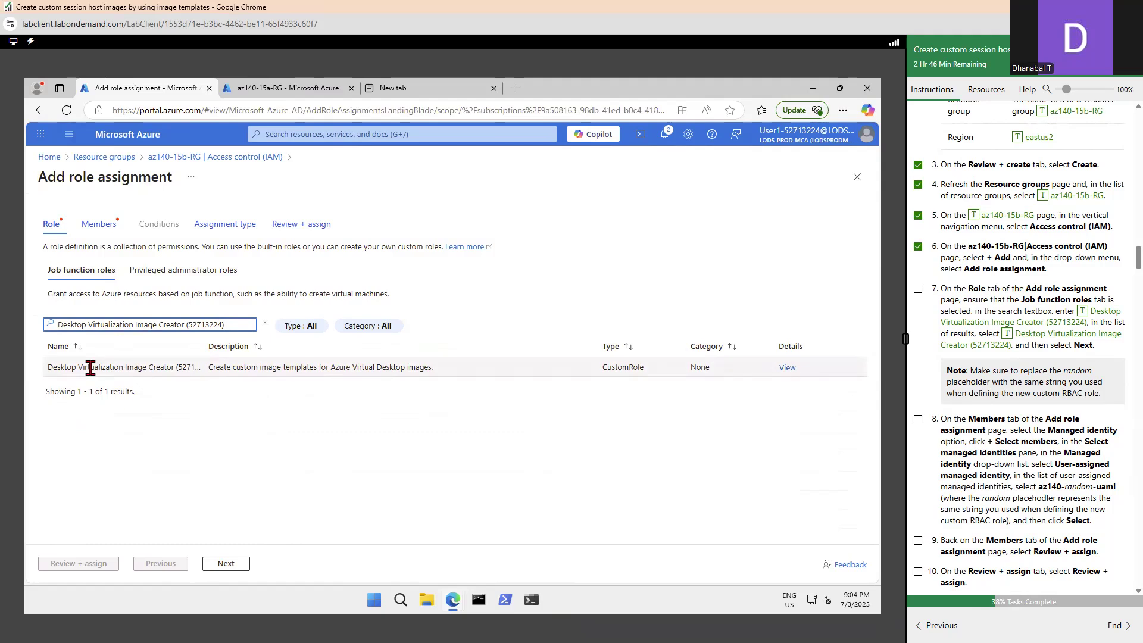
{"action": "left_click", "coordinate": [90, 368]}
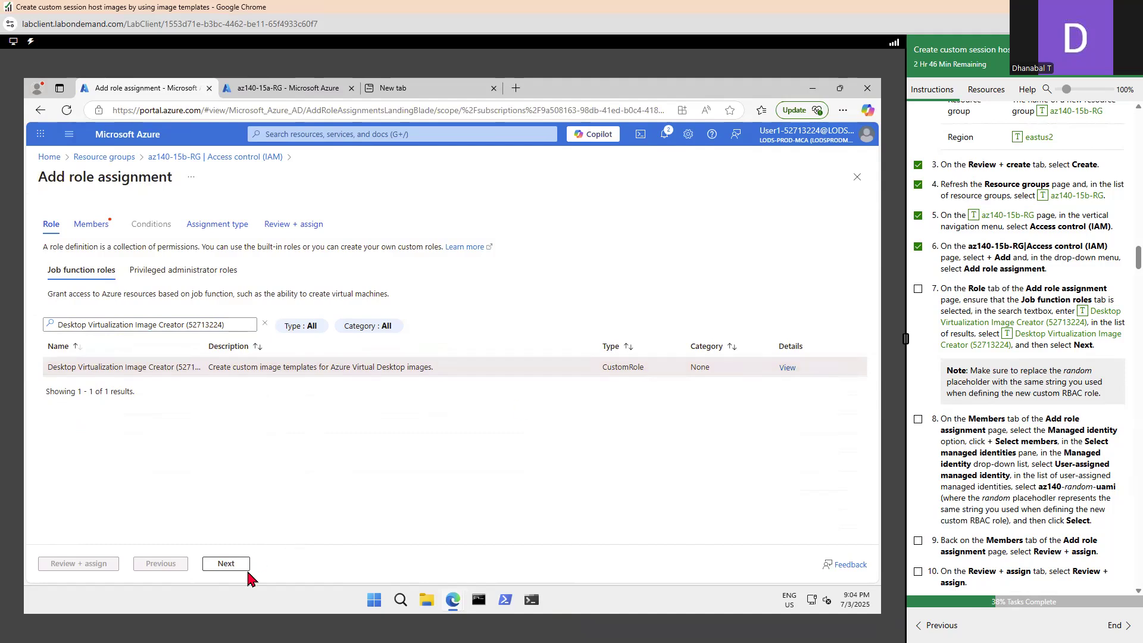
{"action": "left_click", "coordinate": [919, 290]}
{"action": "left_click", "coordinate": [226, 564]}
{"action": "scroll", "coordinate": [976, 375], "scroll_direction": "down", "scroll_amount": 3}
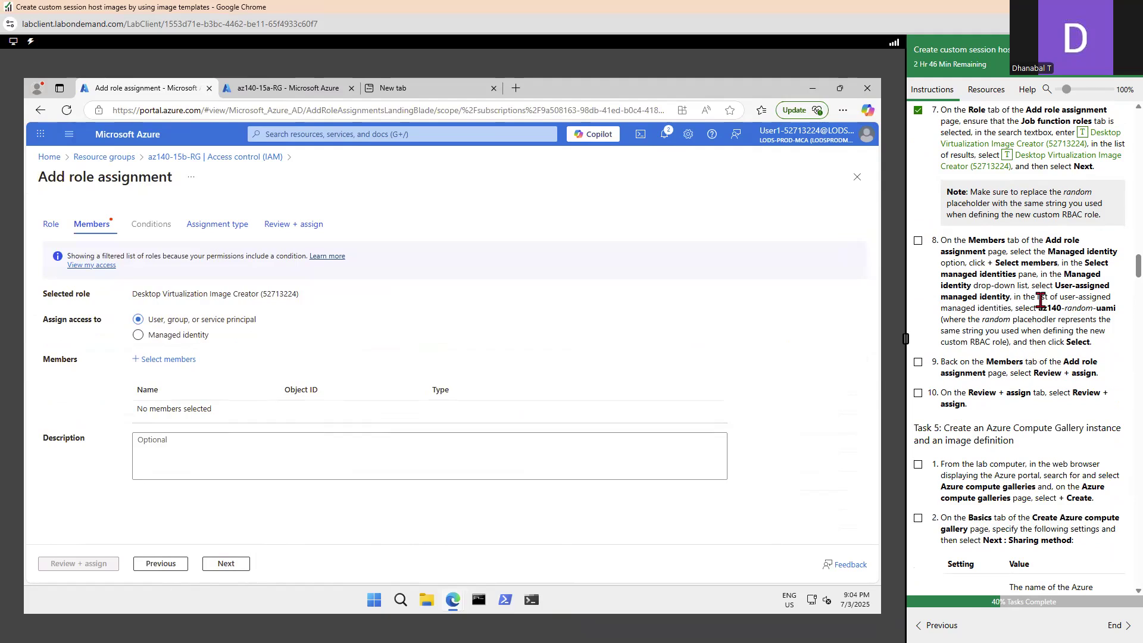
{"action": "left_click", "coordinate": [165, 360]}
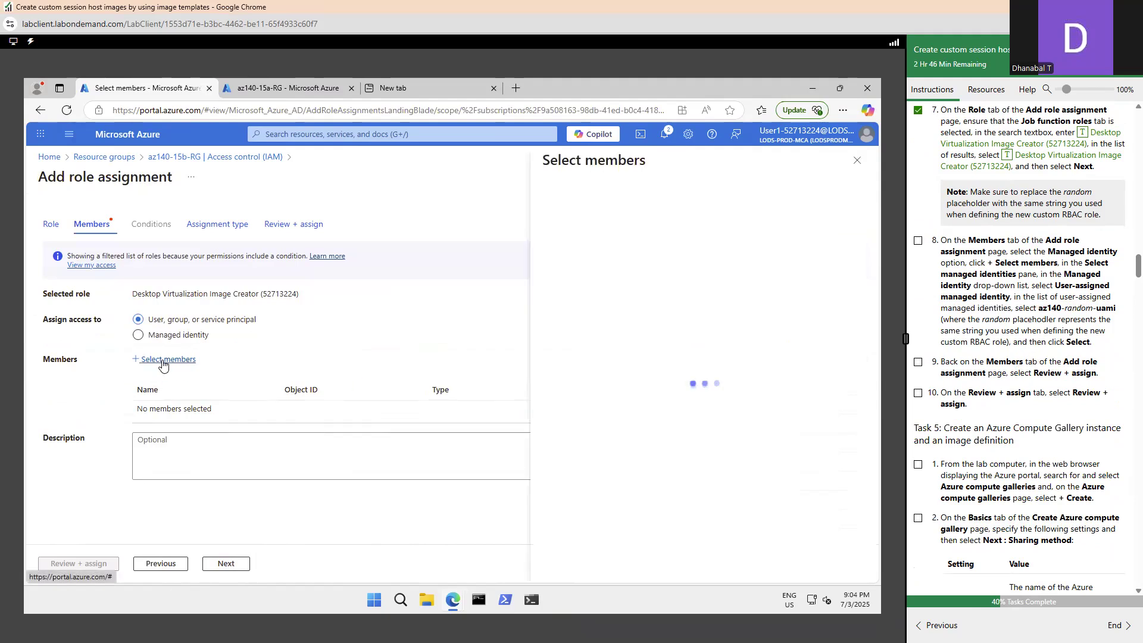
{"action": "left_click", "coordinate": [857, 162]}
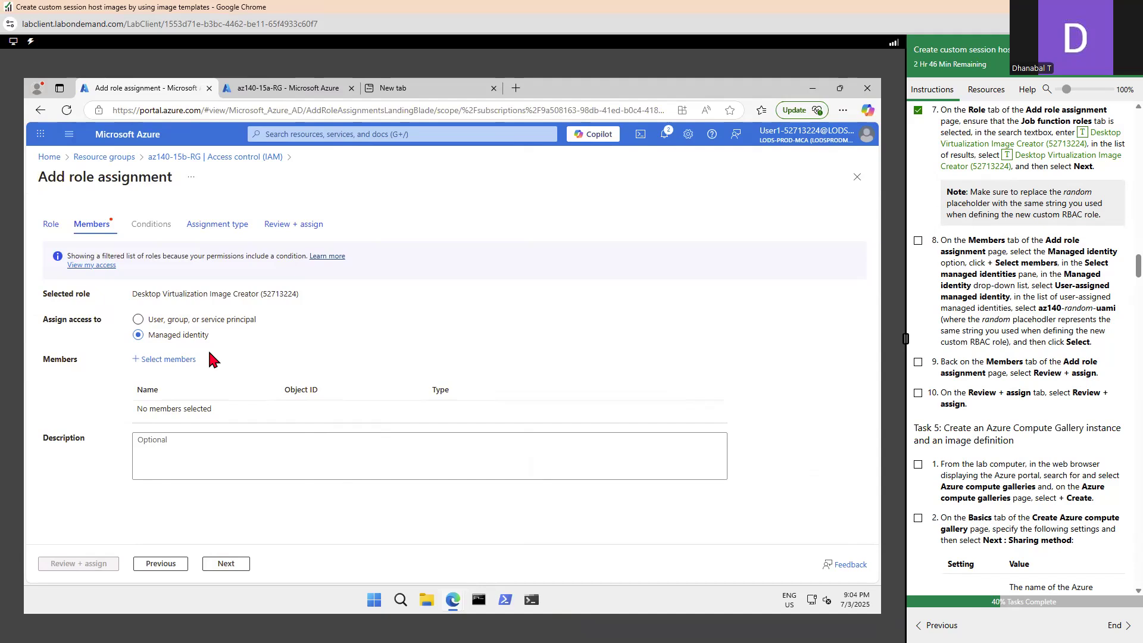
{"action": "left_click", "coordinate": [156, 360]}
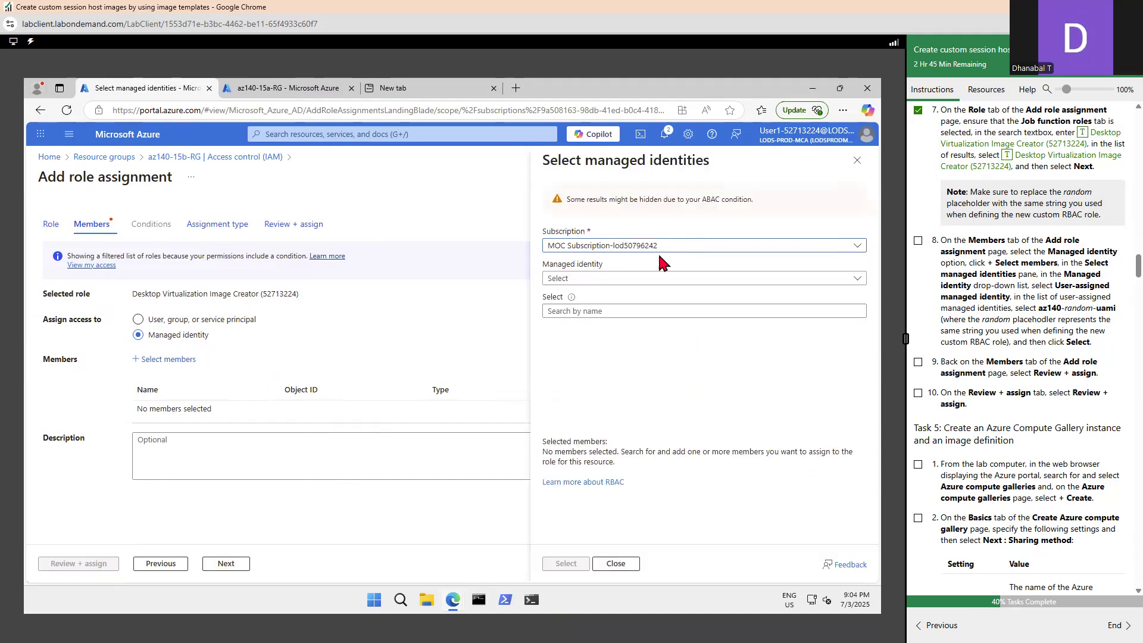
{"action": "left_click", "coordinate": [638, 278]}
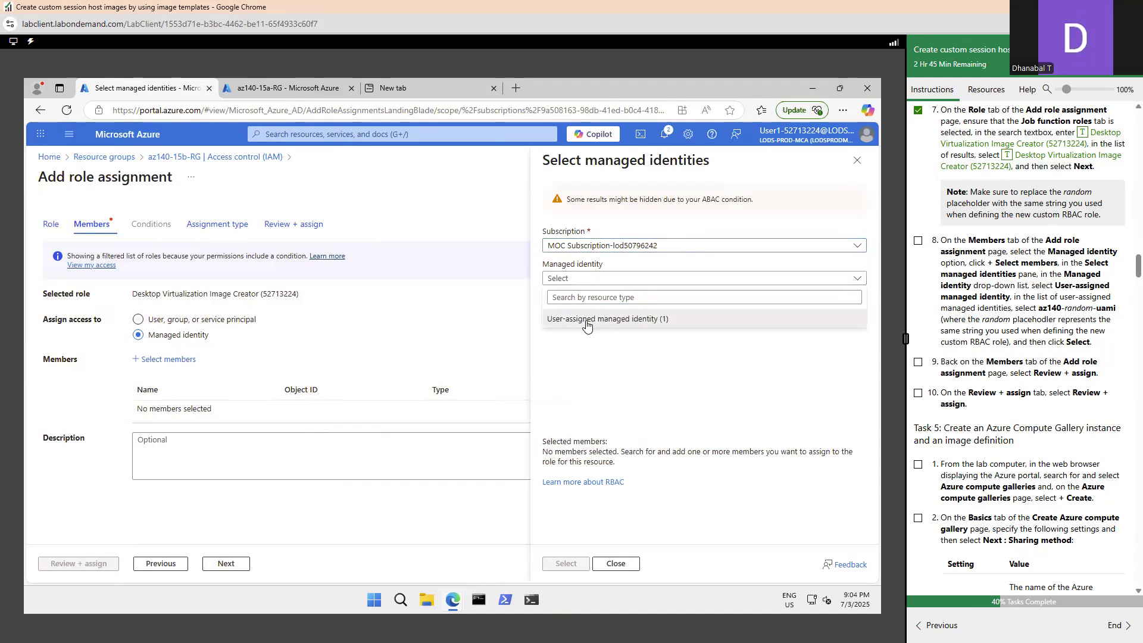
{"action": "left_click", "coordinate": [587, 318]}
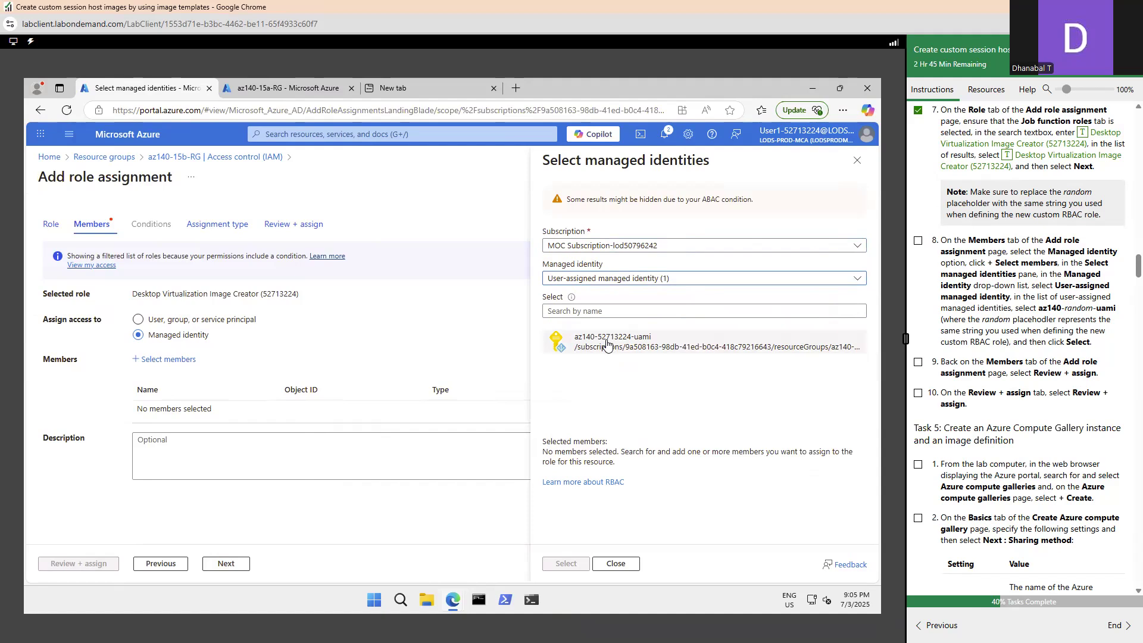
{"action": "left_click", "coordinate": [607, 345]}
{"action": "left_click", "coordinate": [564, 565]}
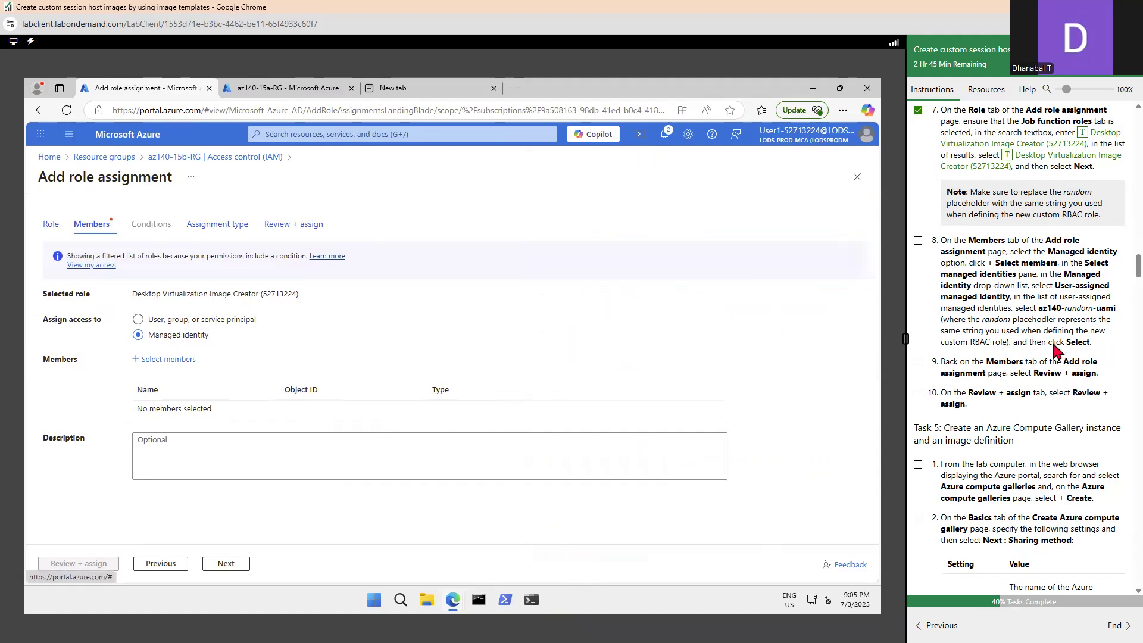
- Review and submit the role assignment, marking Task 4's eighth, ninth and tenth instructions complete
{"action": "left_click", "coordinate": [918, 362]}
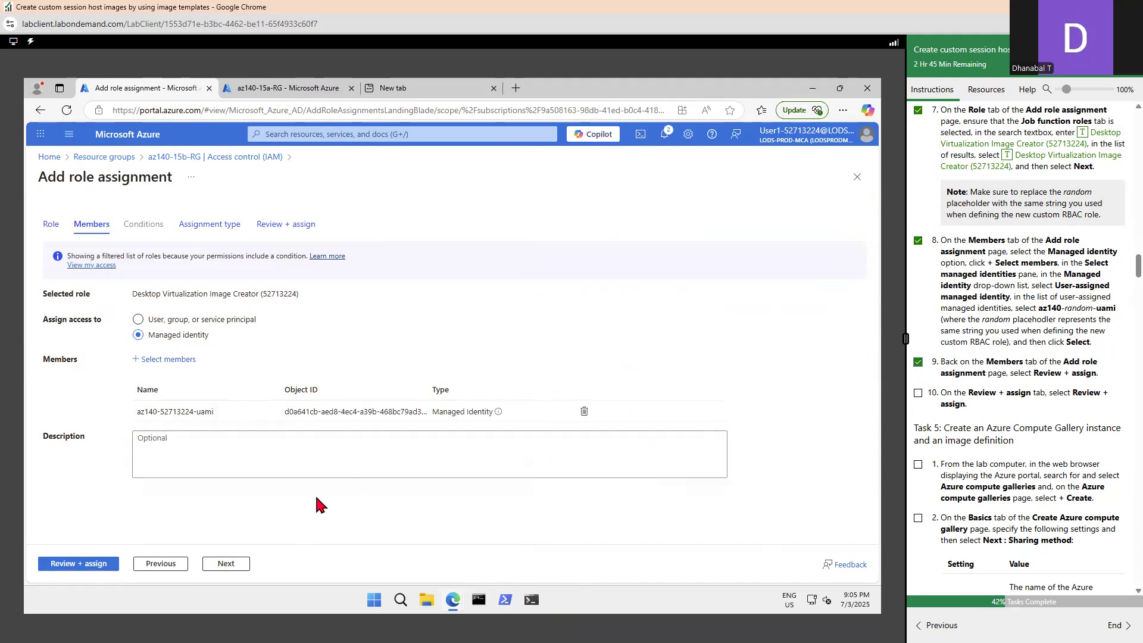
{"action": "left_click", "coordinate": [86, 566]}
{"action": "left_click", "coordinate": [86, 565]}
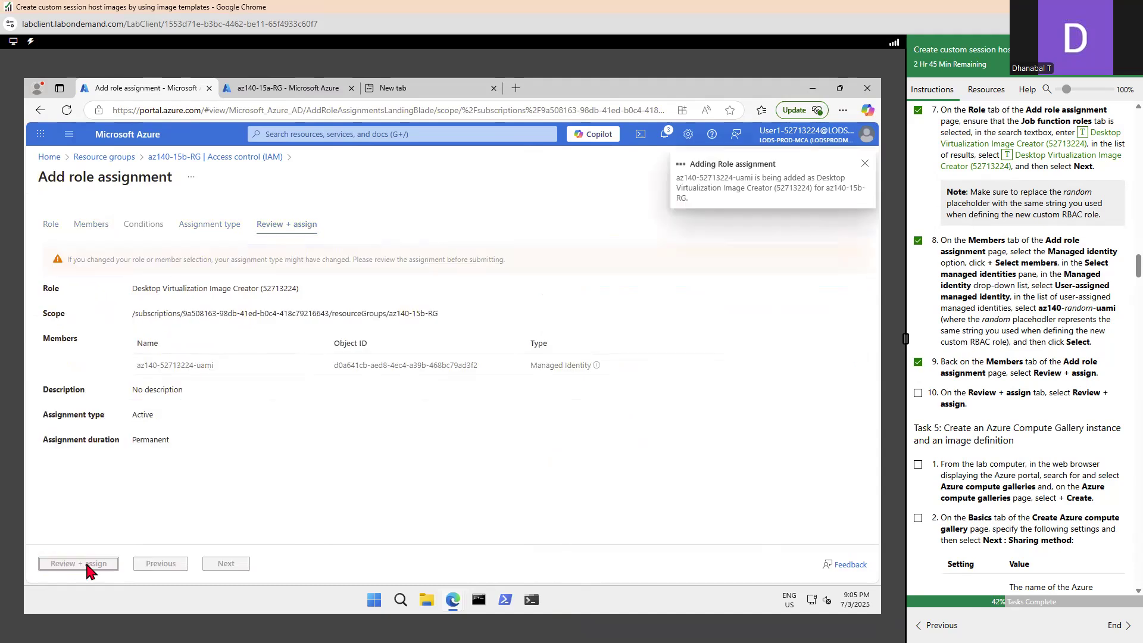
{"action": "left_click", "coordinate": [918, 393]}
- Mark Task 5's first instruction complete, find the Azure compute galleries service and start creating a gallery
{"action": "scroll", "coordinate": [1037, 358], "scroll_direction": "down", "scroll_amount": 3}
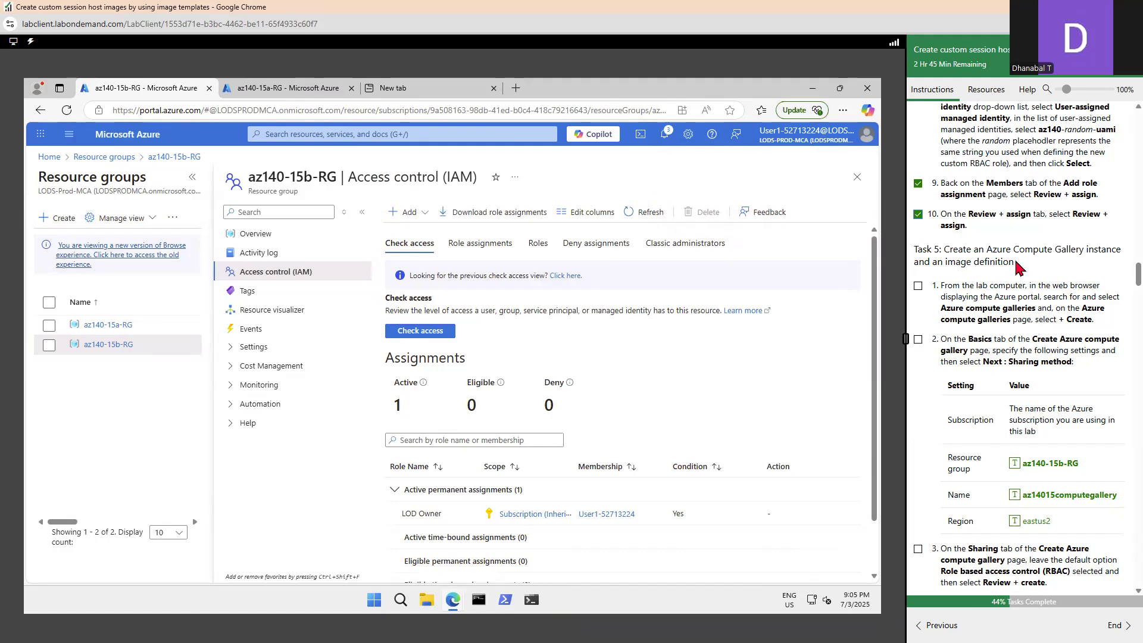
{"action": "left_click", "coordinate": [918, 285]}
{"action": "left_click_drag", "start_coordinate": [943, 311], "coordinate": [1100, 311]}
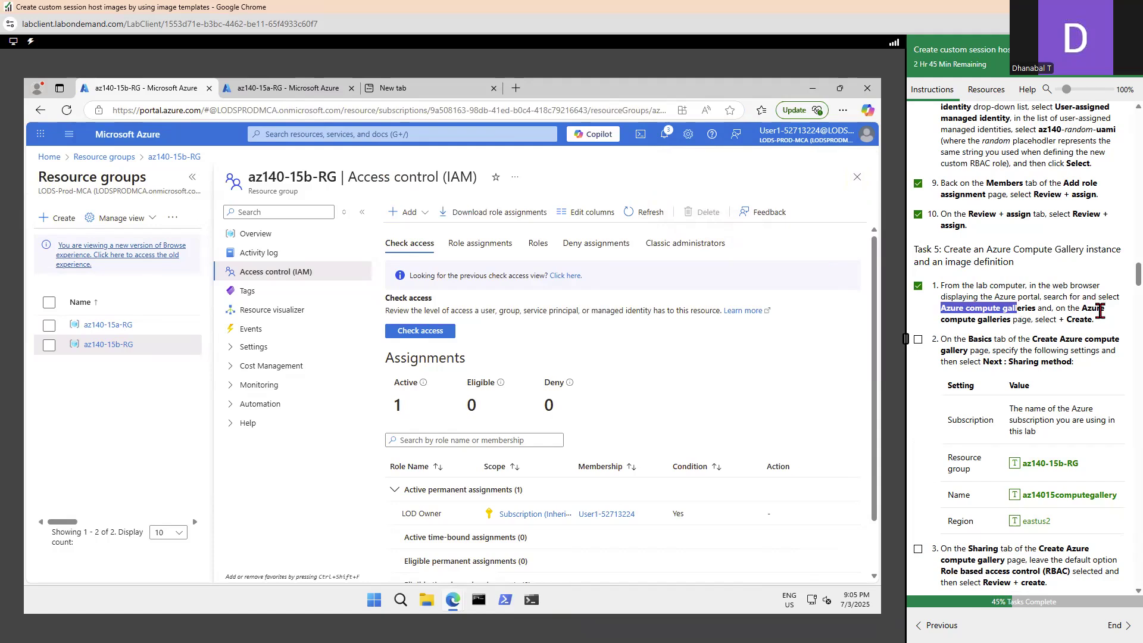
{"action": "left_click", "coordinate": [387, 134]}
{"action": "type", "text": "a"}
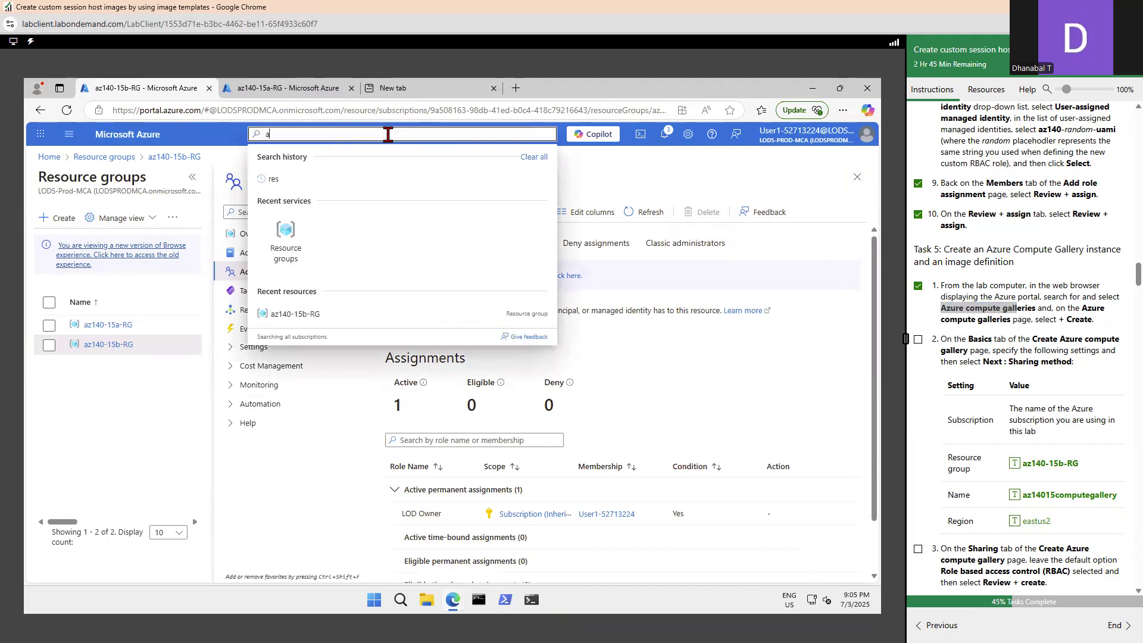
{"action": "type", "text": "zure compu"}
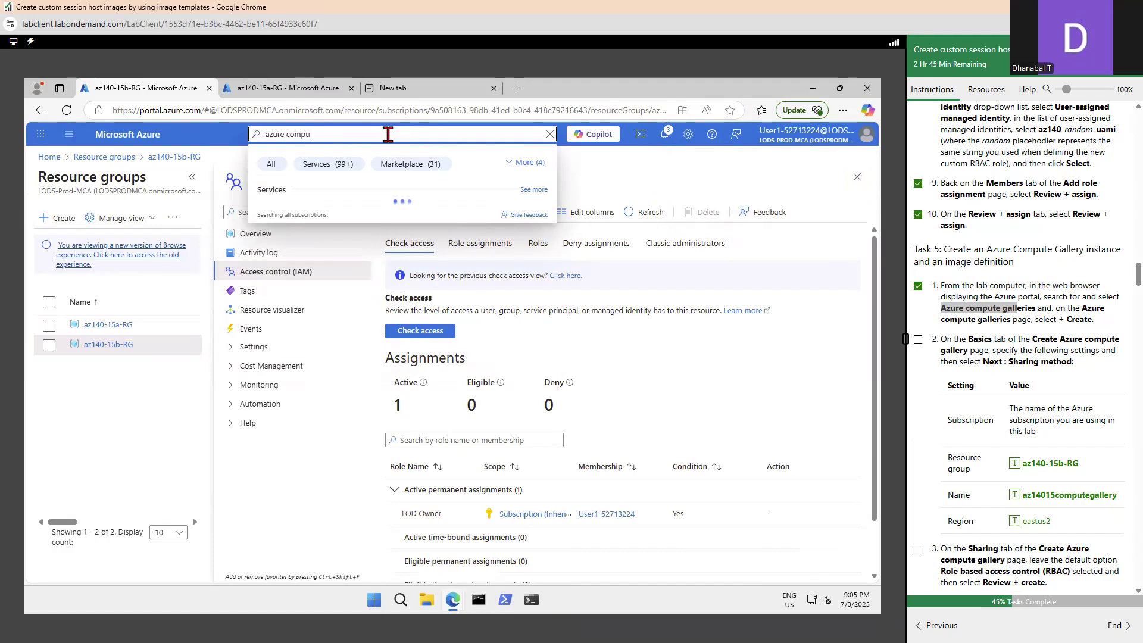
{"action": "left_click", "coordinate": [306, 208]}
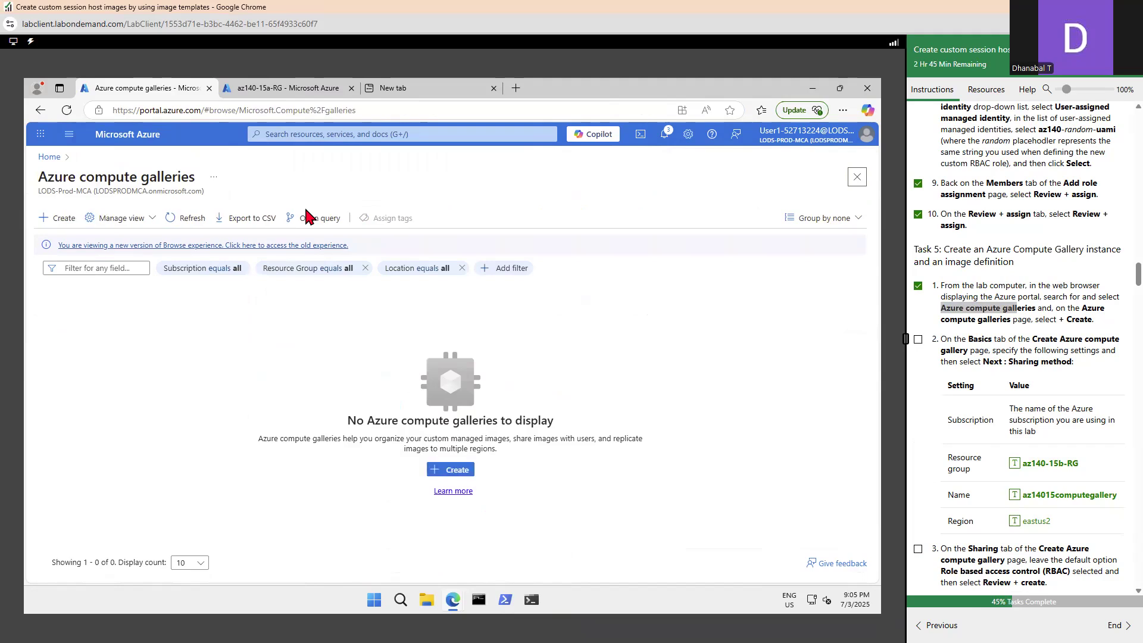
{"action": "left_click", "coordinate": [57, 218]}
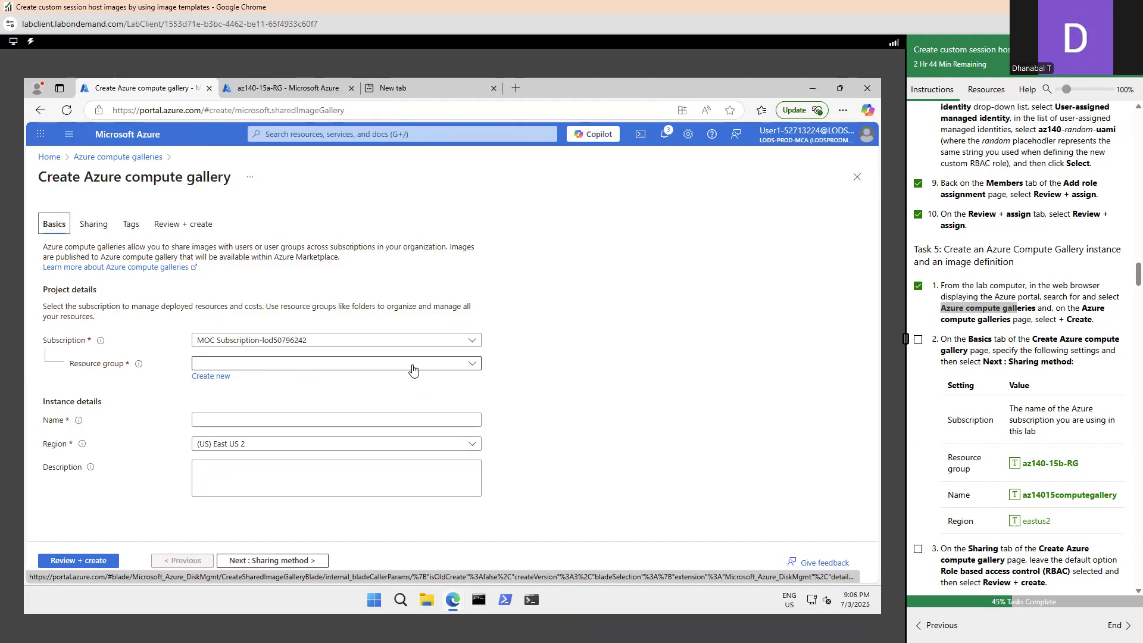
- Mark Task 5's second instruction complete, set the gallery's resource group to az140-15b-RG and name it az14015computegallery
{"action": "scroll", "coordinate": [1033, 357], "scroll_direction": "down", "scroll_amount": 1}
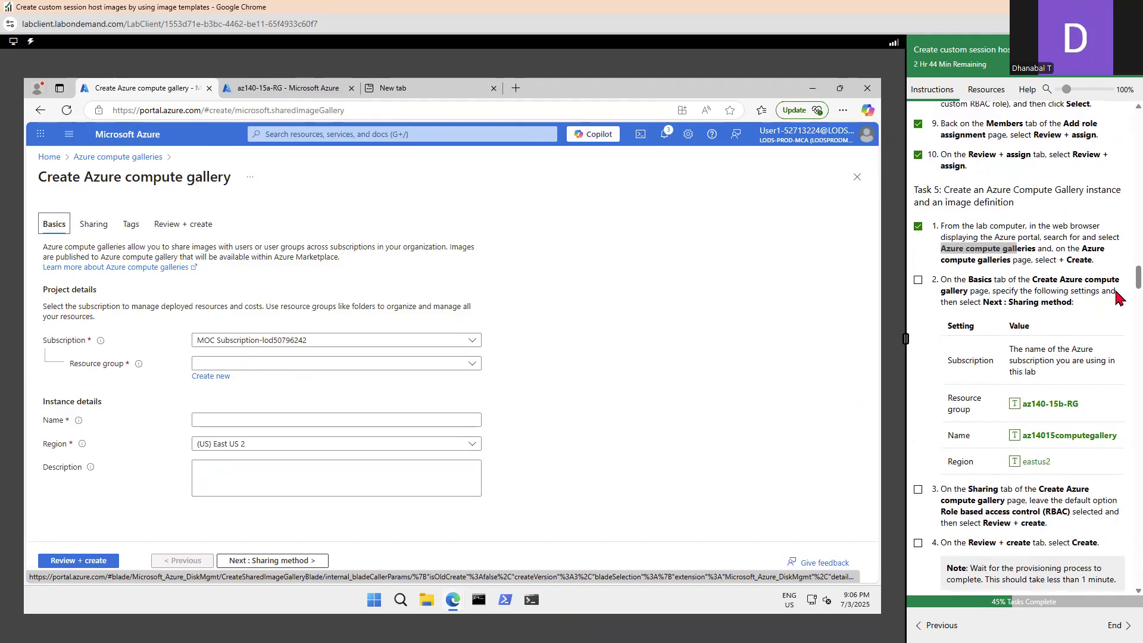
{"action": "left_click", "coordinate": [918, 279]}
{"action": "scroll", "coordinate": [1098, 345], "scroll_direction": "down", "scroll_amount": 2}
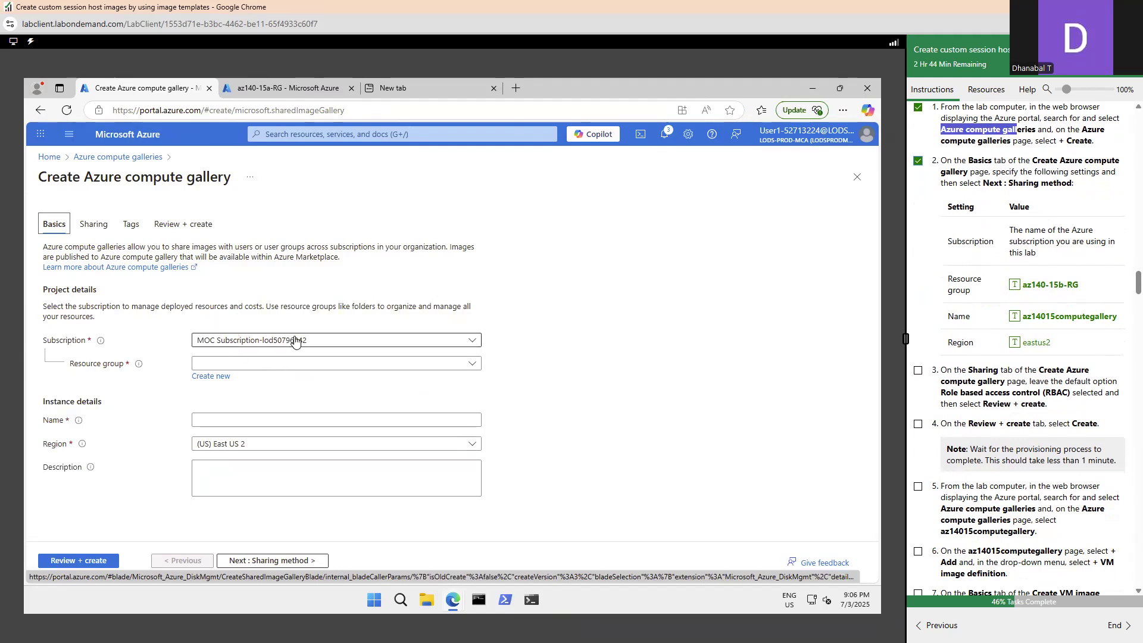
{"action": "left_click", "coordinate": [245, 366]}
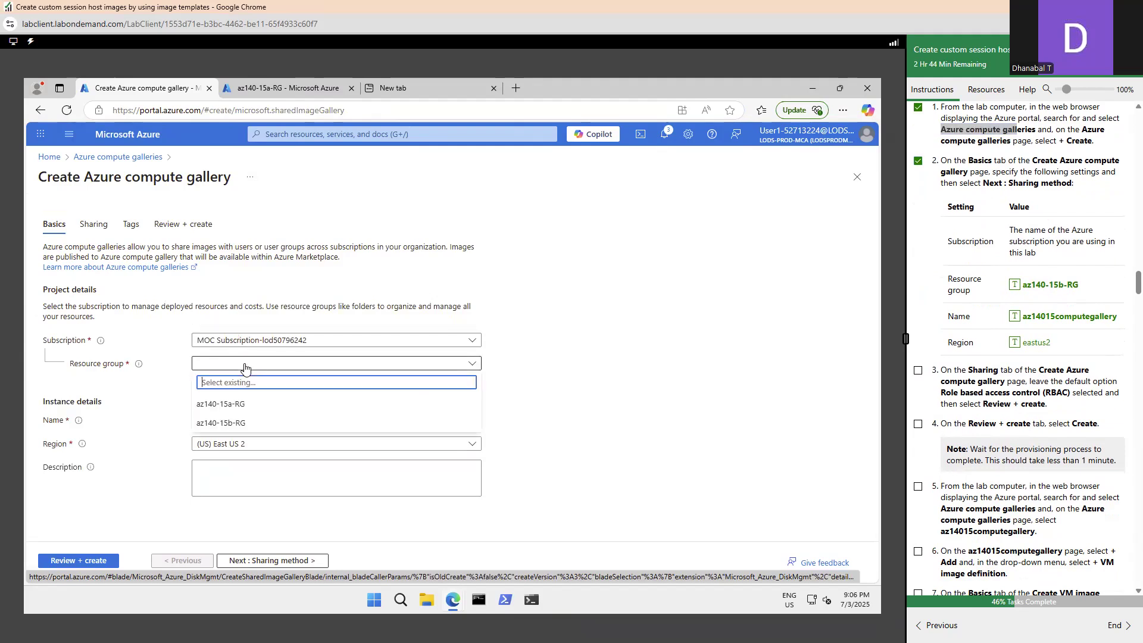
{"action": "left_click", "coordinate": [226, 423]}
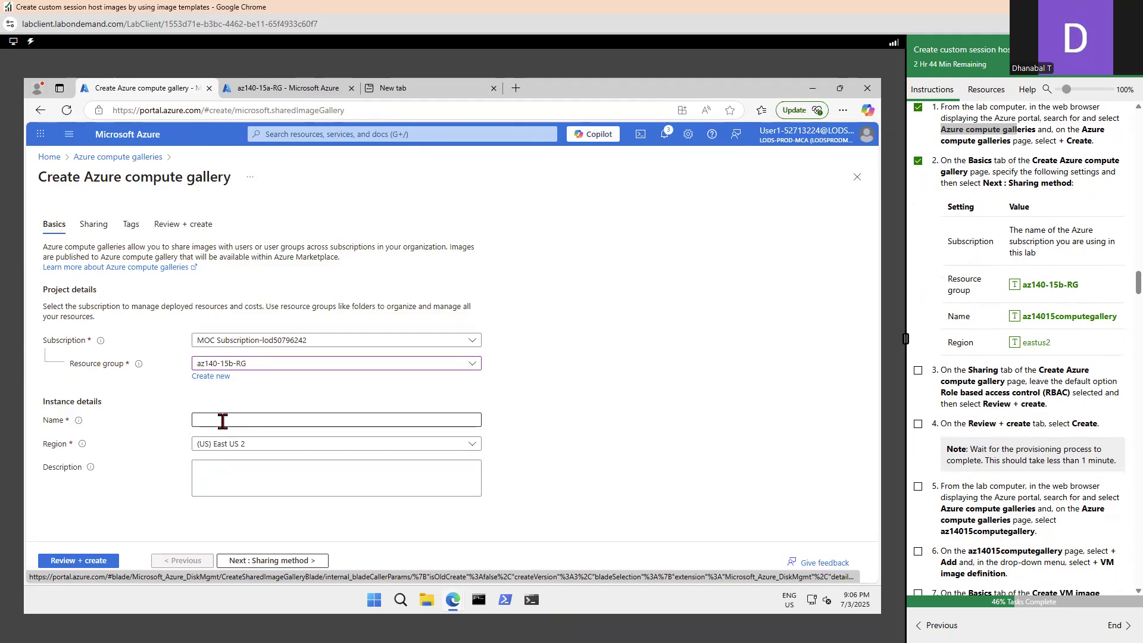
{"action": "left_click", "coordinate": [249, 422]}
{"action": "left_click", "coordinate": [1015, 318]}
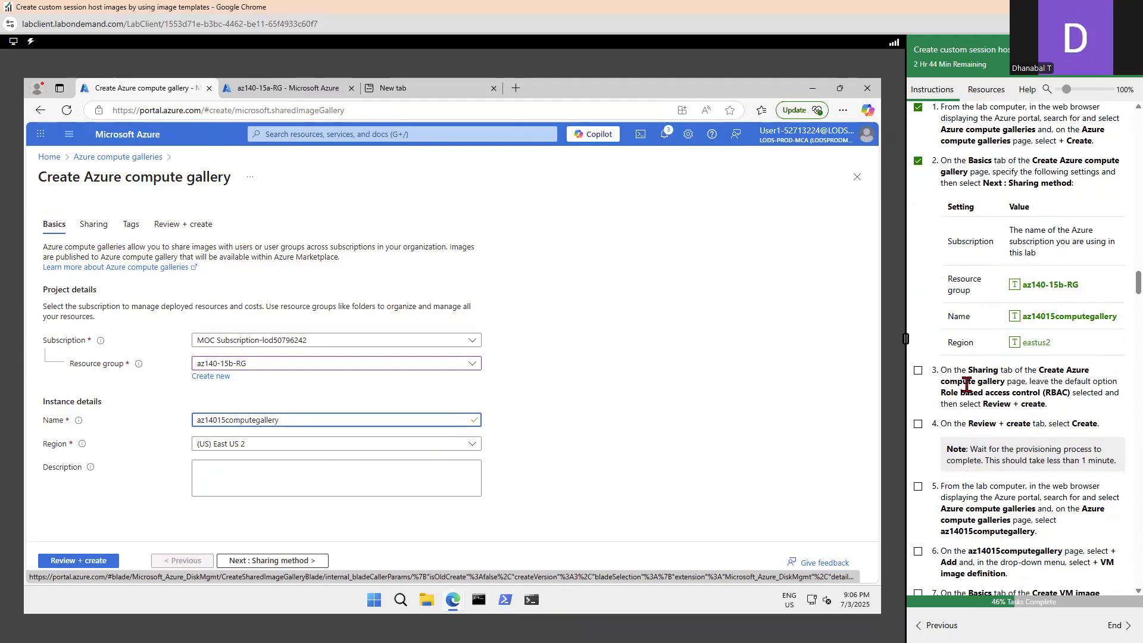
- Keep the gallery's role-based access control sharing, validate and create it, and mark Task 5's third and fourth instructions complete
{"action": "left_click", "coordinate": [267, 562]}
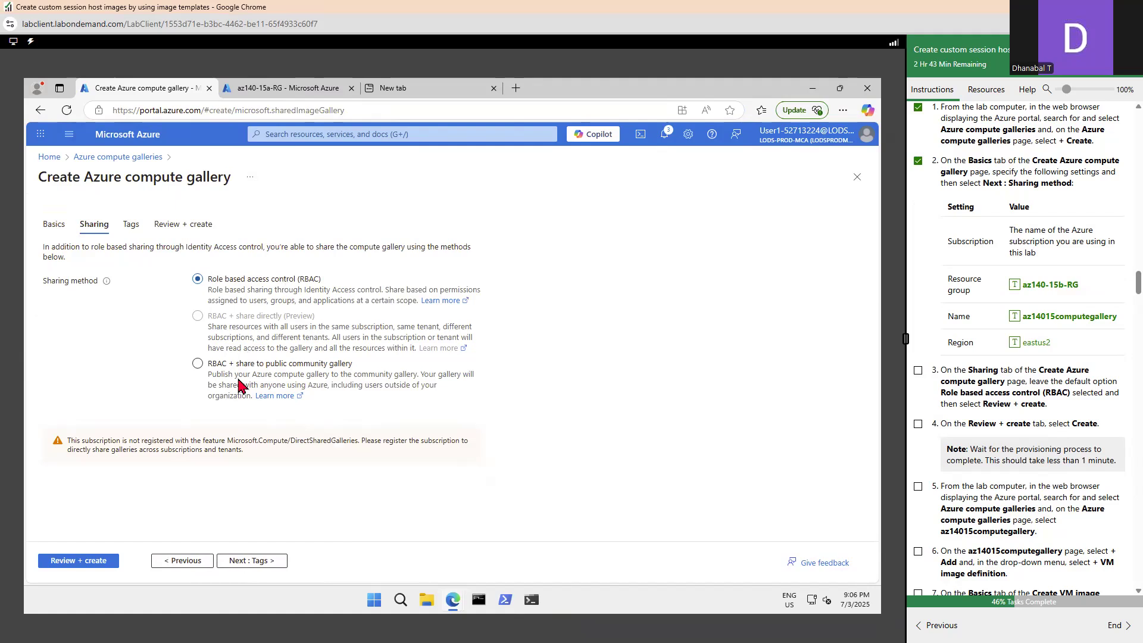
{"action": "left_click", "coordinate": [96, 570]}
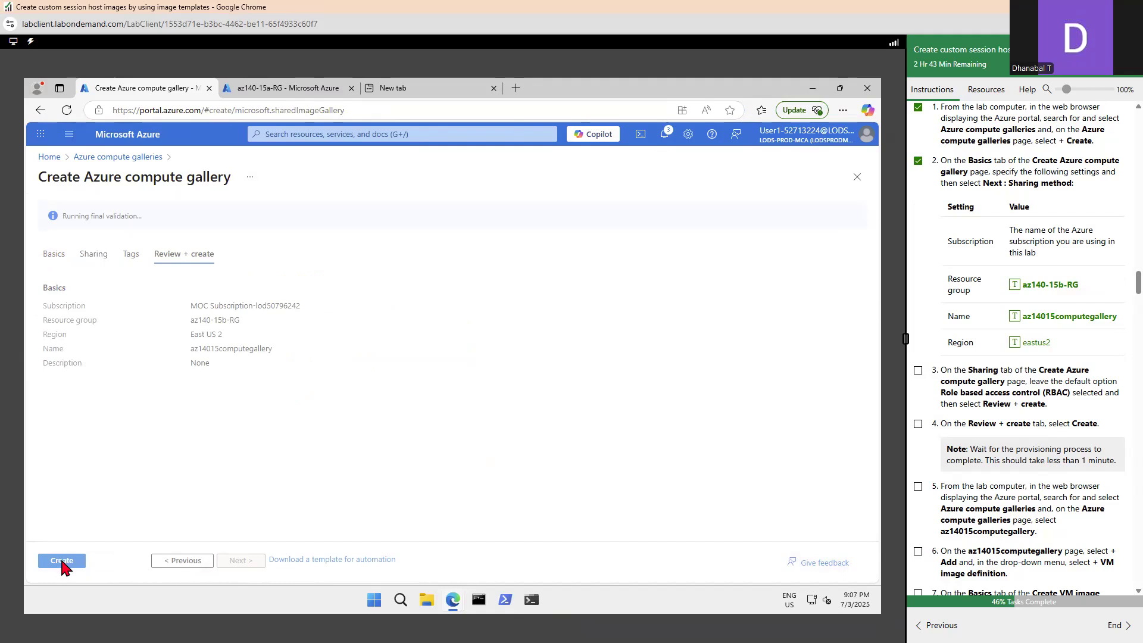
{"action": "left_click", "coordinate": [62, 563]}
{"action": "left_click", "coordinate": [917, 425]}
- Open the deployed az14015computegallery, start adding a VM image definition and mark Task 5's fifth and sixth instructions complete
{"action": "scroll", "coordinate": [1065, 380], "scroll_direction": "down", "scroll_amount": 4}
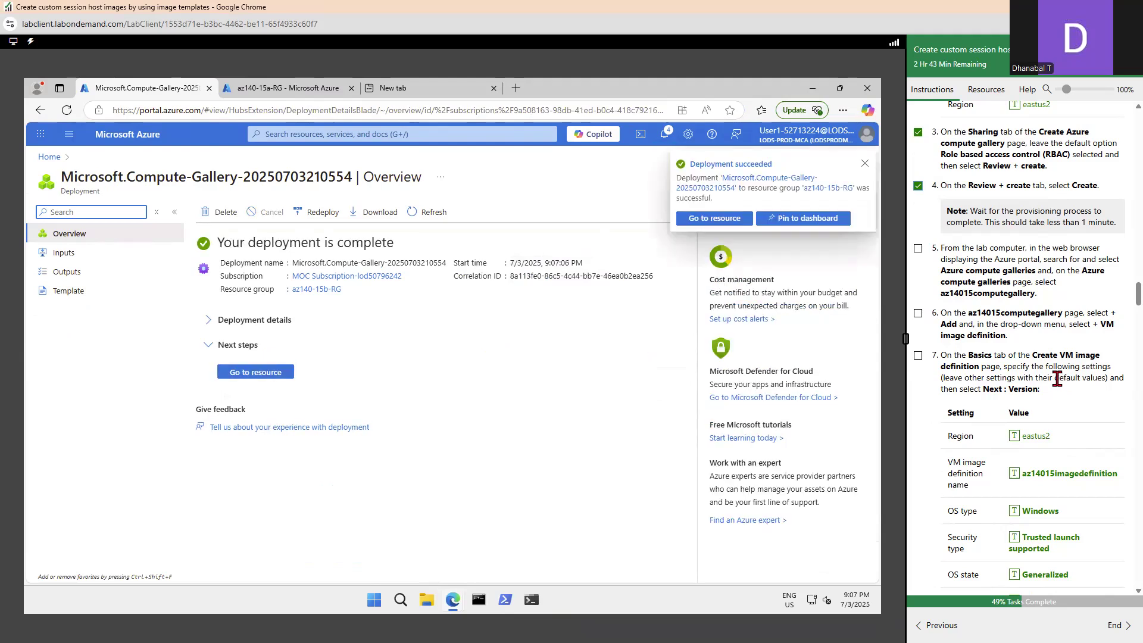
{"action": "left_click", "coordinate": [250, 373]}
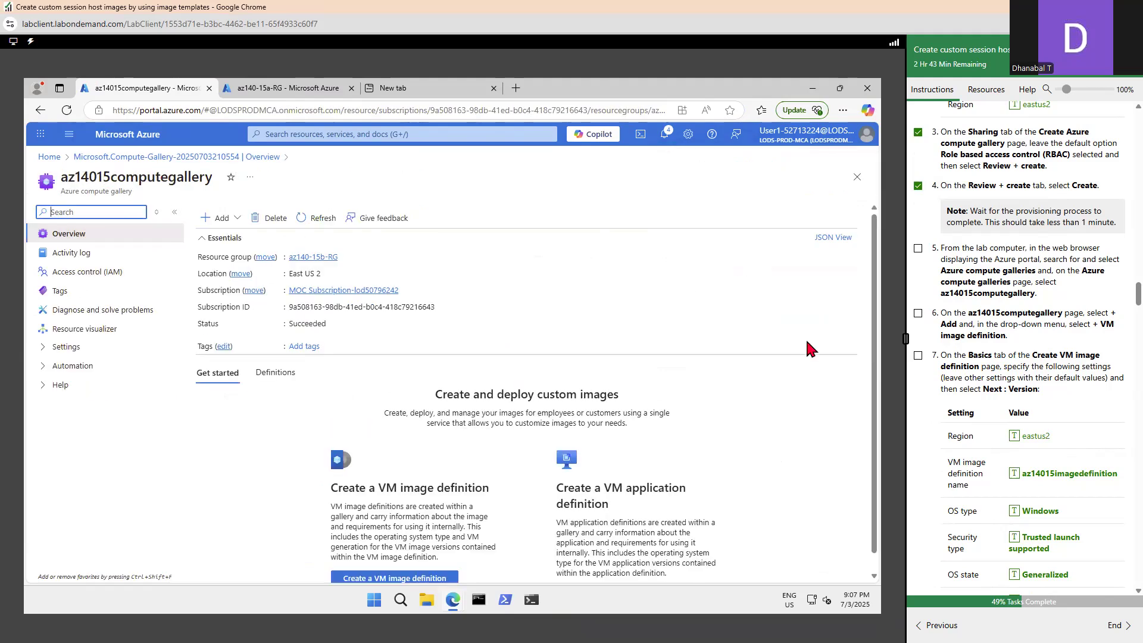
{"action": "left_click", "coordinate": [222, 219]}
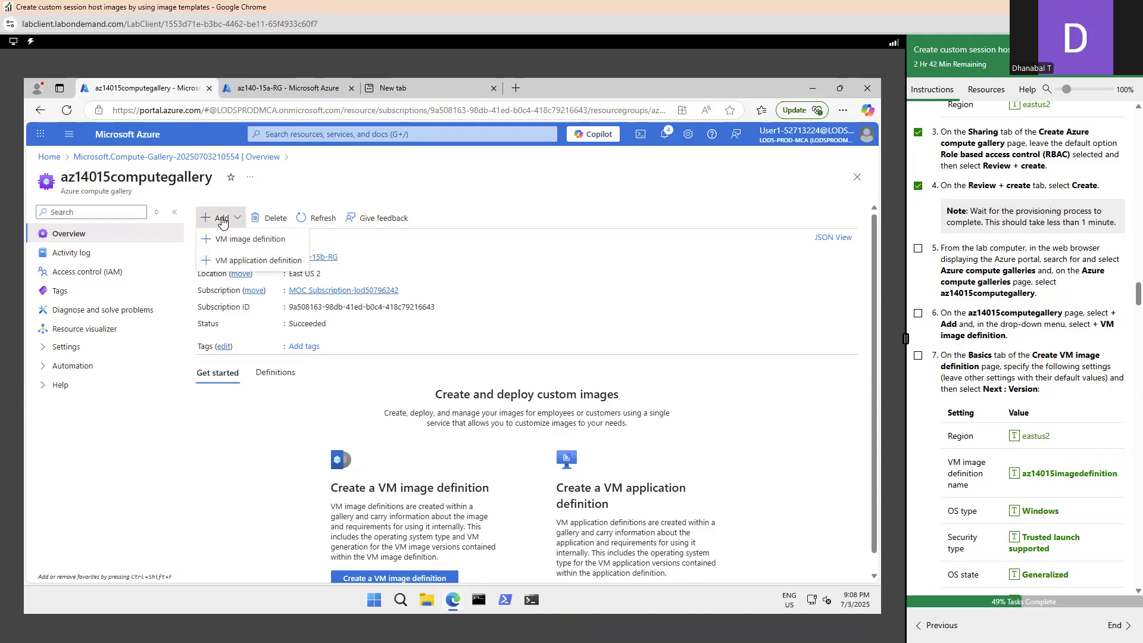
{"action": "left_click", "coordinate": [246, 241]}
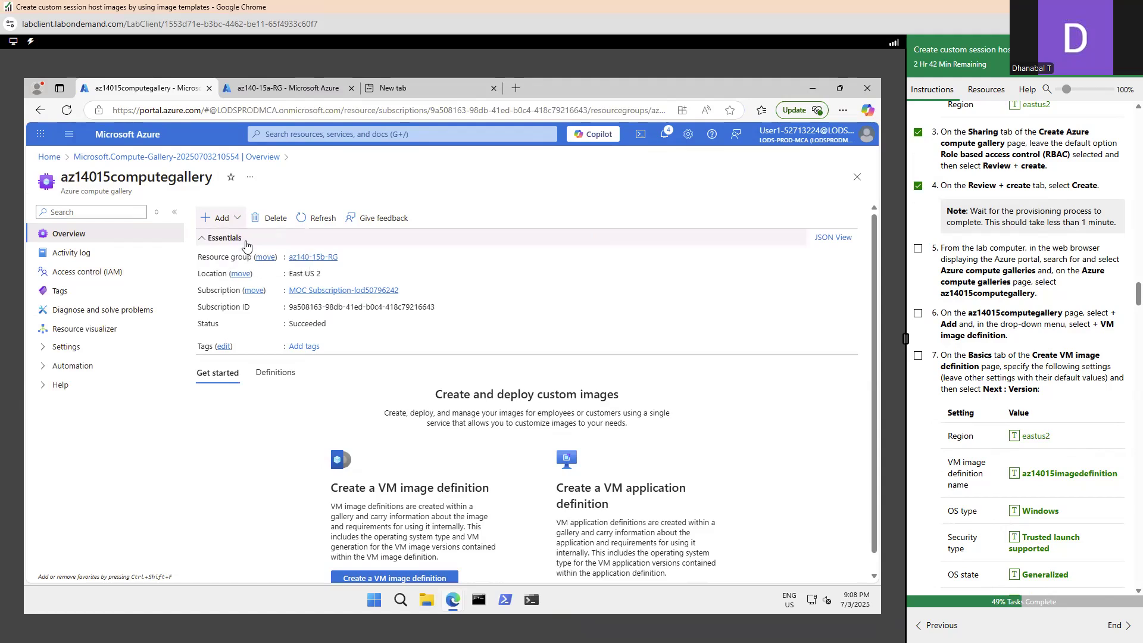
{"action": "left_click", "coordinate": [919, 314]}
- Mark Task 5's seventh instruction complete, name the VM image definition az14015imagedefinition and choose Windows as its OS type
{"action": "scroll", "coordinate": [1121, 331], "scroll_direction": "down", "scroll_amount": 2}
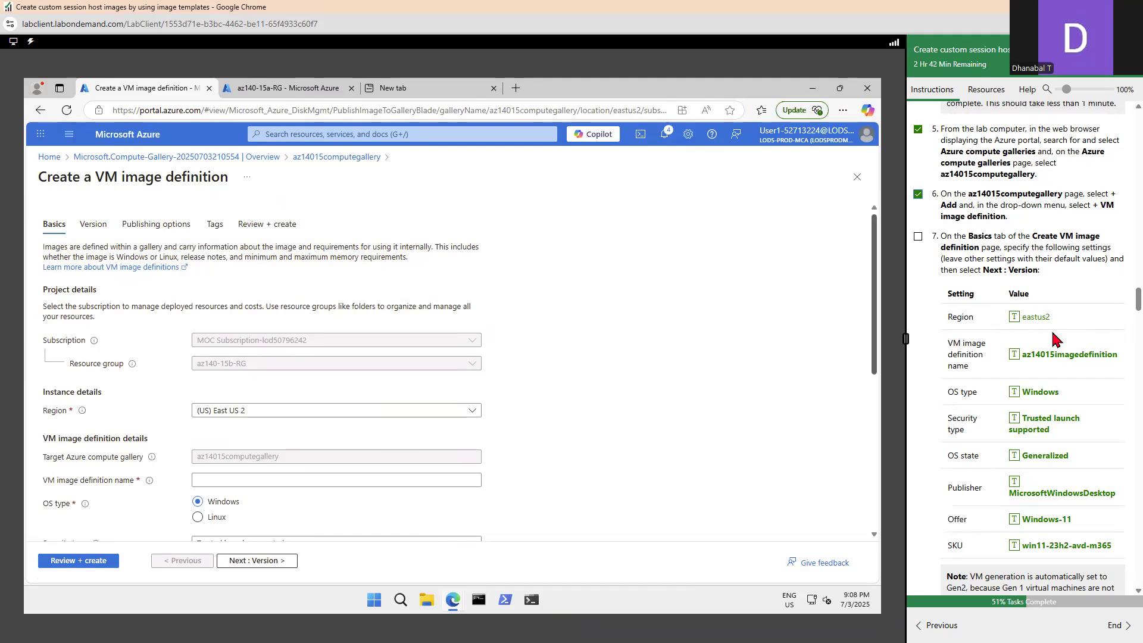
{"action": "scroll", "coordinate": [1053, 336], "scroll_direction": "down", "scroll_amount": 1}
{"action": "left_click", "coordinate": [918, 177]}
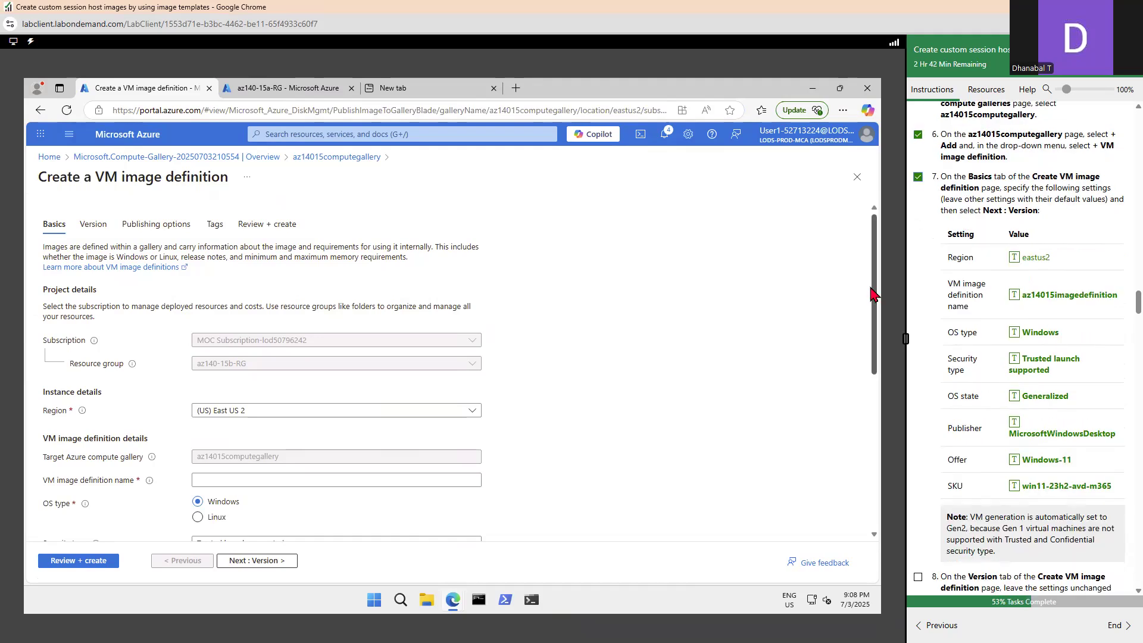
{"action": "scroll", "coordinate": [314, 383], "scroll_direction": "down", "scroll_amount": 5}
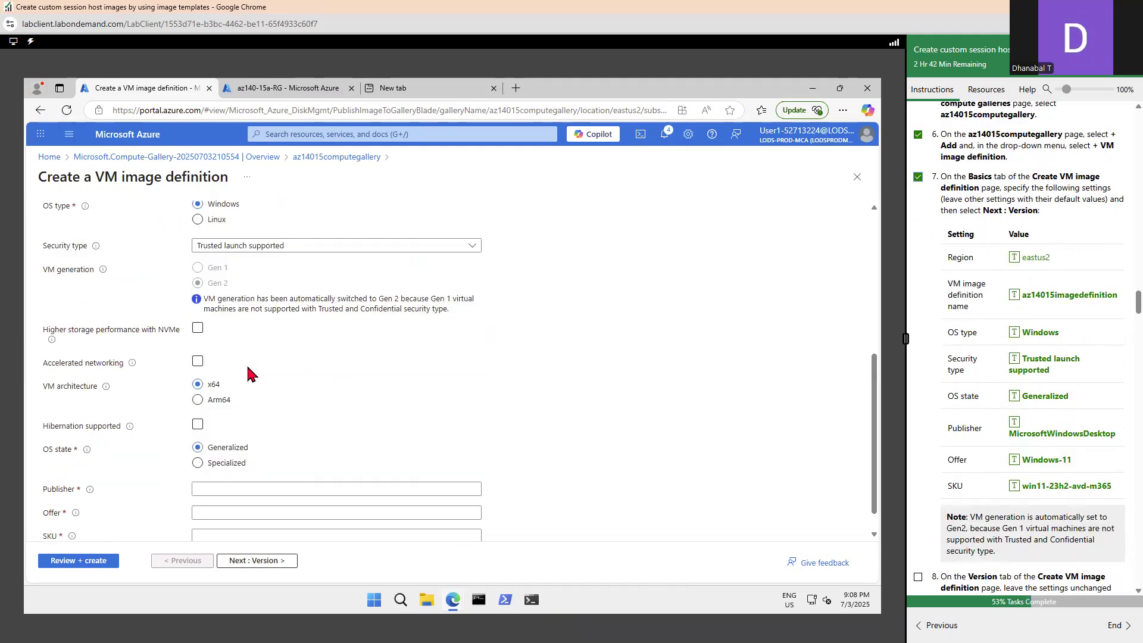
{"action": "scroll", "coordinate": [257, 273], "scroll_direction": "up", "scroll_amount": 2}
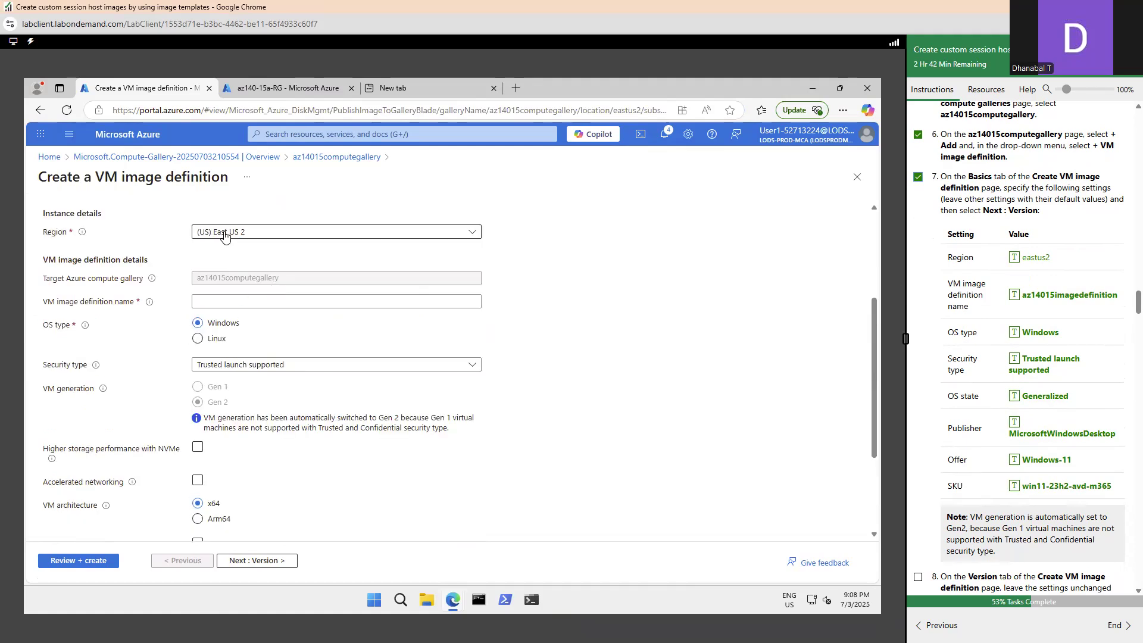
{"action": "left_click", "coordinate": [238, 301]}
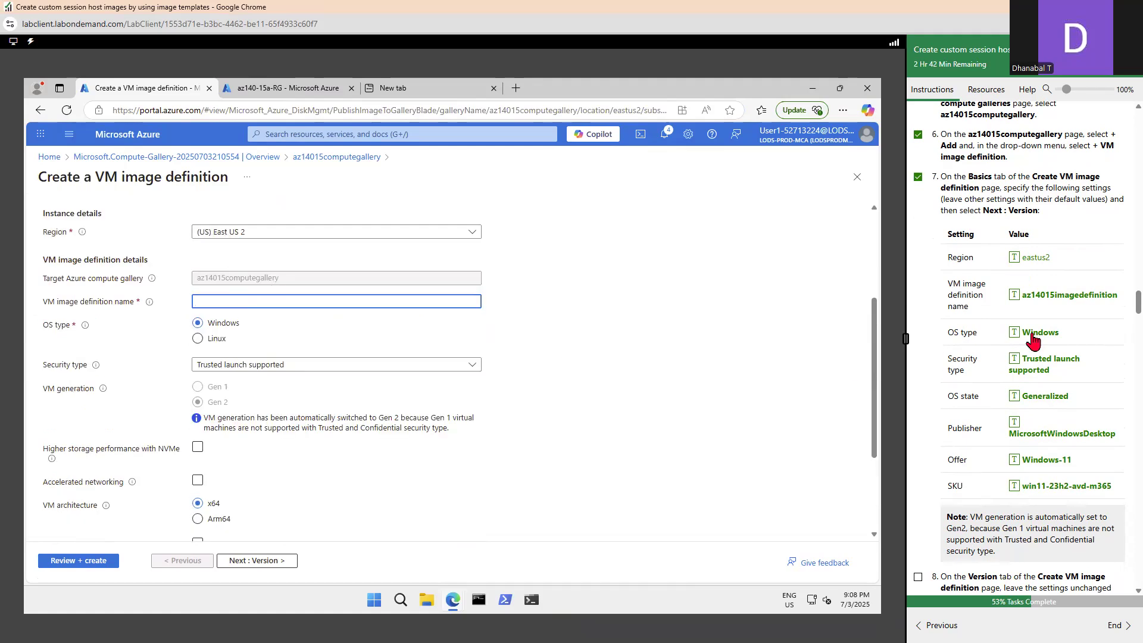
{"action": "left_click", "coordinate": [1015, 296]}
{"action": "left_click", "coordinate": [199, 323]}
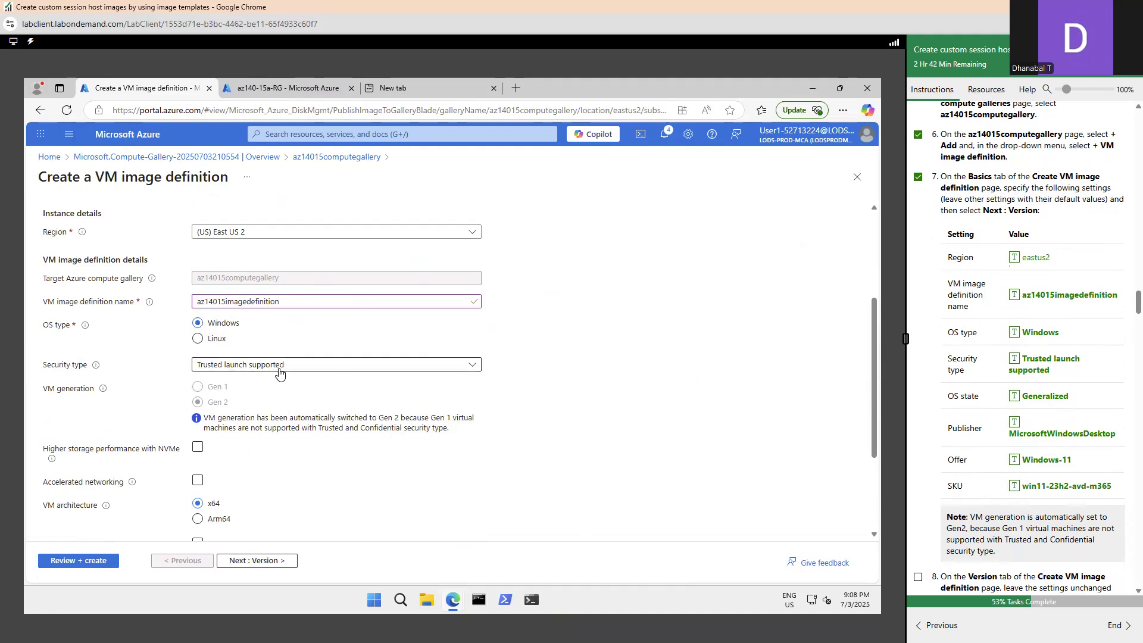
- Keep the image definition's Trusted launch supported security type and Generalized OS state, and set its publisher to MicrosoftWindowsDesktop
{"action": "scroll", "coordinate": [684, 396], "scroll_direction": "down", "scroll_amount": 2}
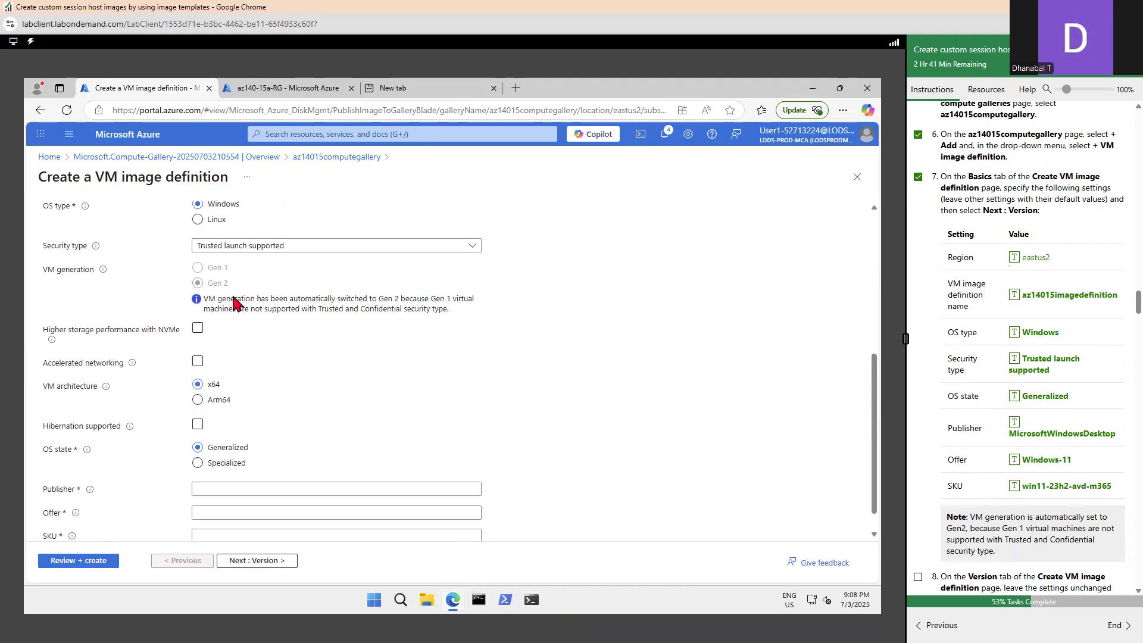
{"action": "scroll", "coordinate": [1051, 359], "scroll_direction": "down", "scroll_amount": 1}
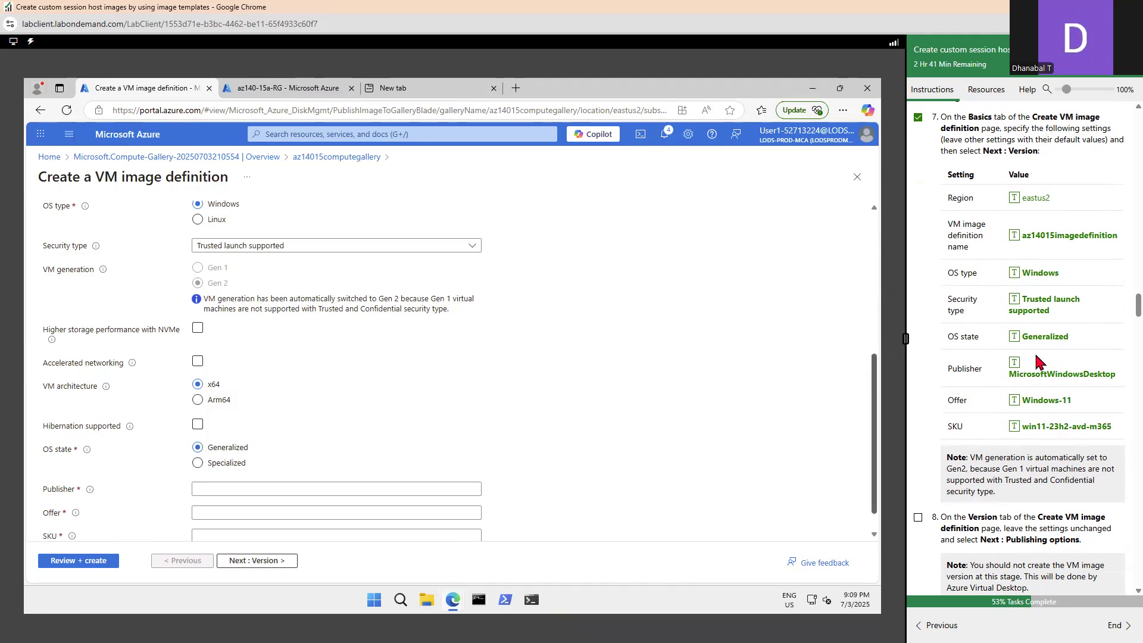
{"action": "scroll", "coordinate": [1063, 343], "scroll_direction": "down", "scroll_amount": 1}
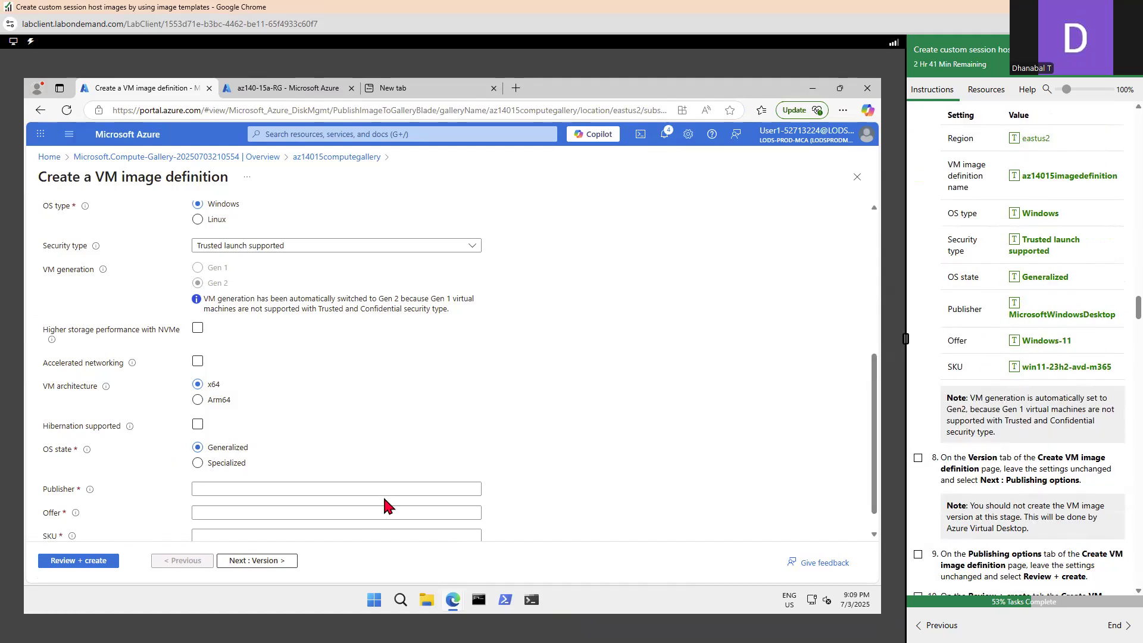
{"action": "scroll", "coordinate": [384, 494], "scroll_direction": "down", "scroll_amount": 1}
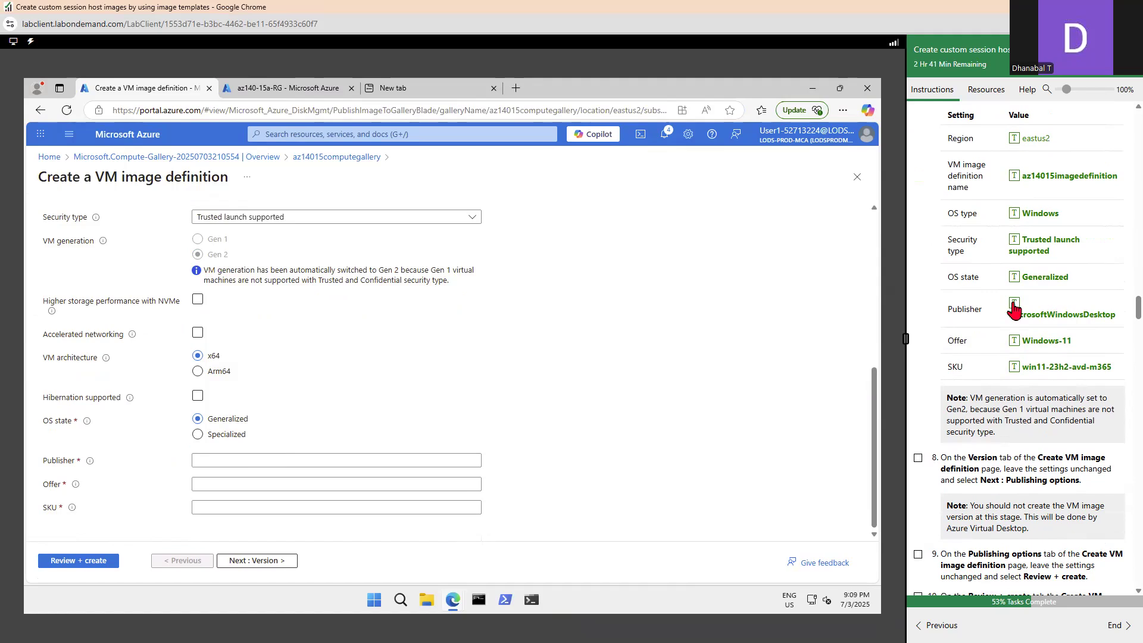
{"action": "left_click", "coordinate": [260, 462]}
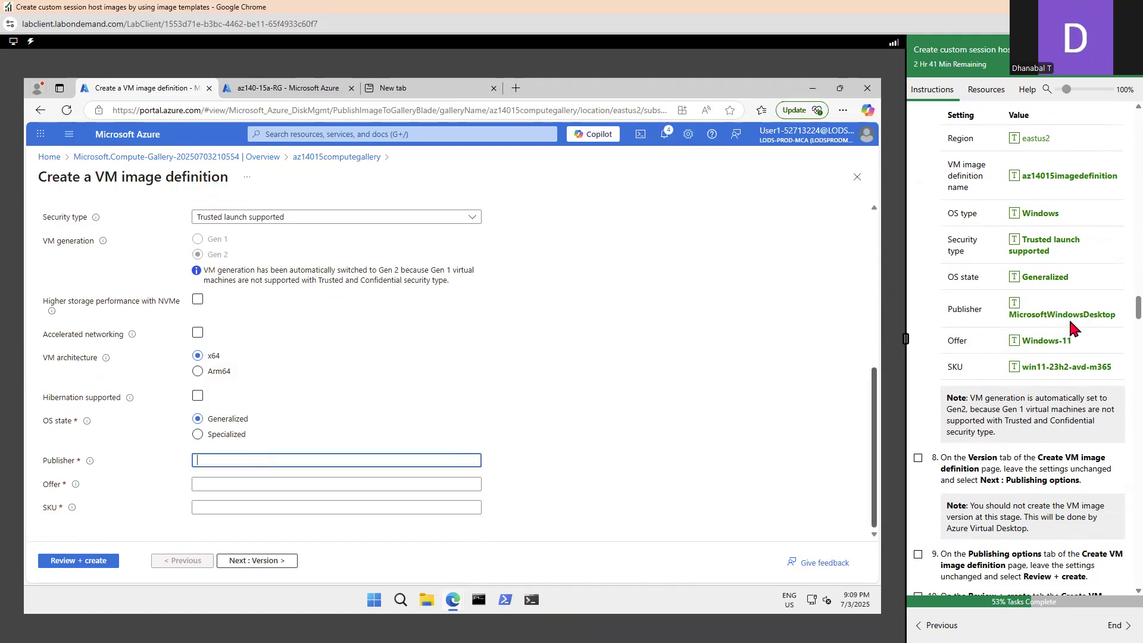
{"action": "left_click", "coordinate": [1016, 308]}
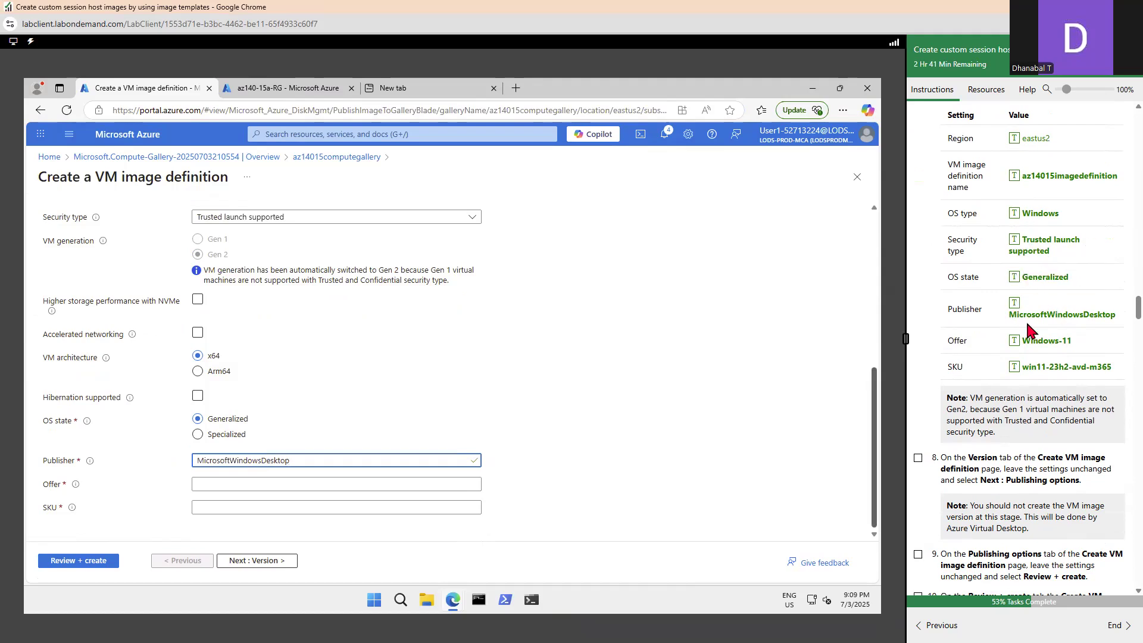
- Set the image definition's offer to Windows-11 and its SKU to win11-23h2-avd-m365, and check both entries
{"action": "left_click", "coordinate": [267, 484]}
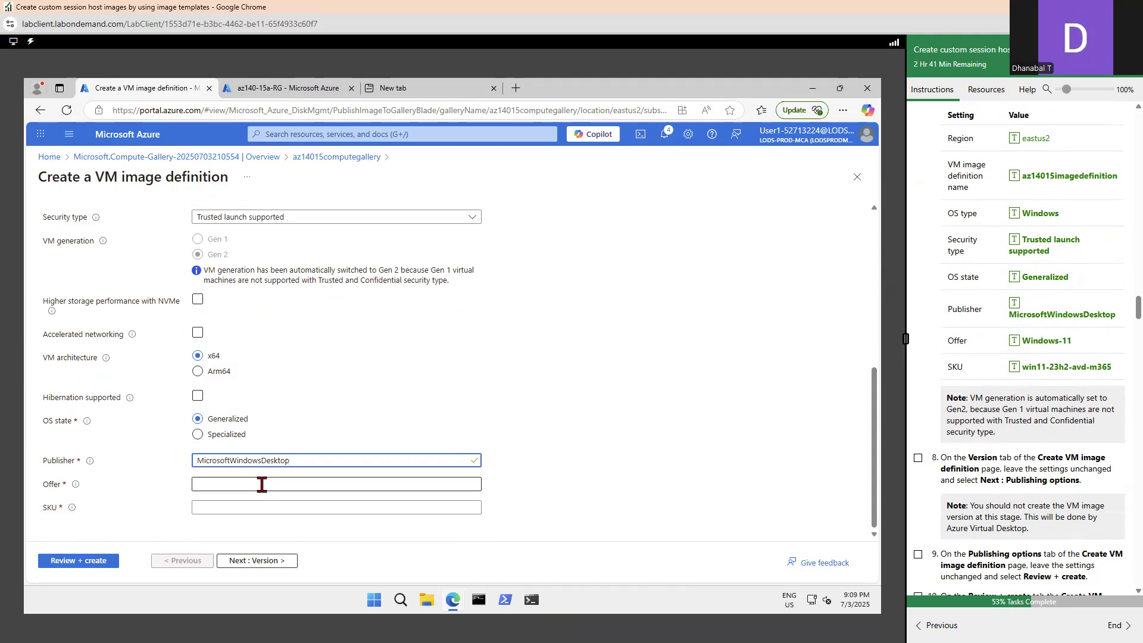
{"action": "left_click", "coordinate": [1021, 350]}
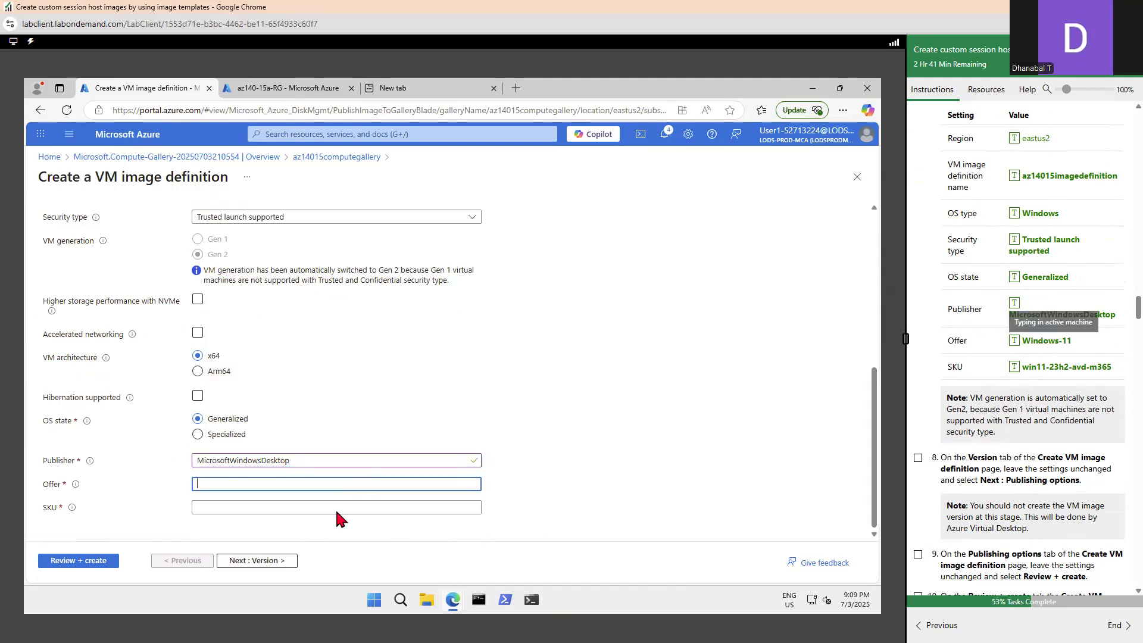
{"action": "left_click", "coordinate": [311, 508]}
{"action": "left_click", "coordinate": [1015, 367]}
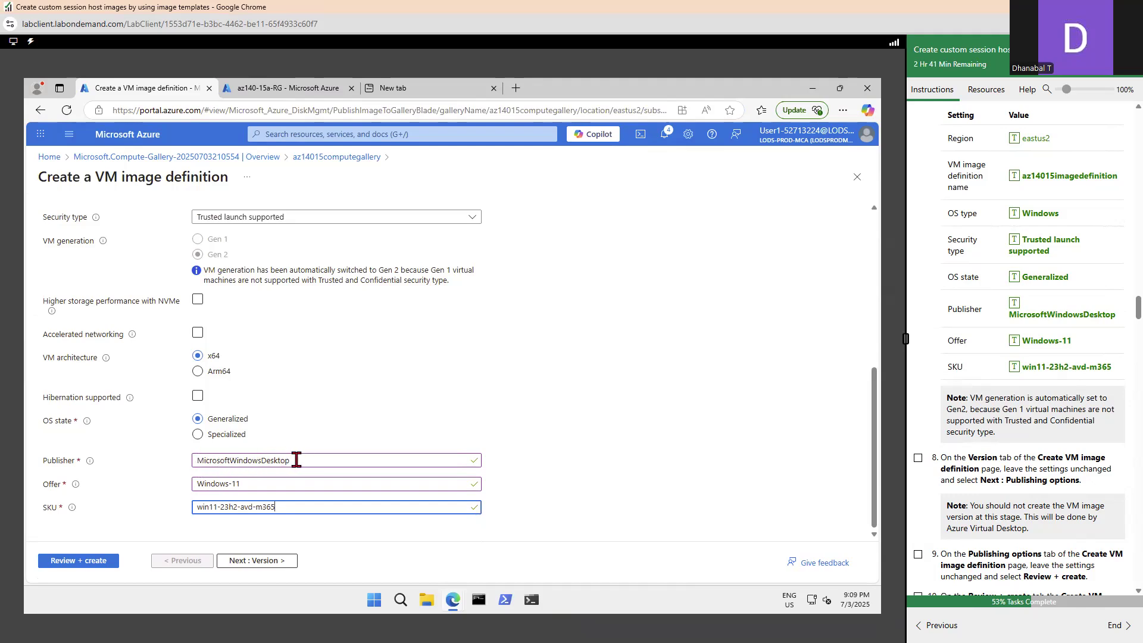
{"action": "left_click_drag", "start_coordinate": [204, 484], "coordinate": [242, 483]}
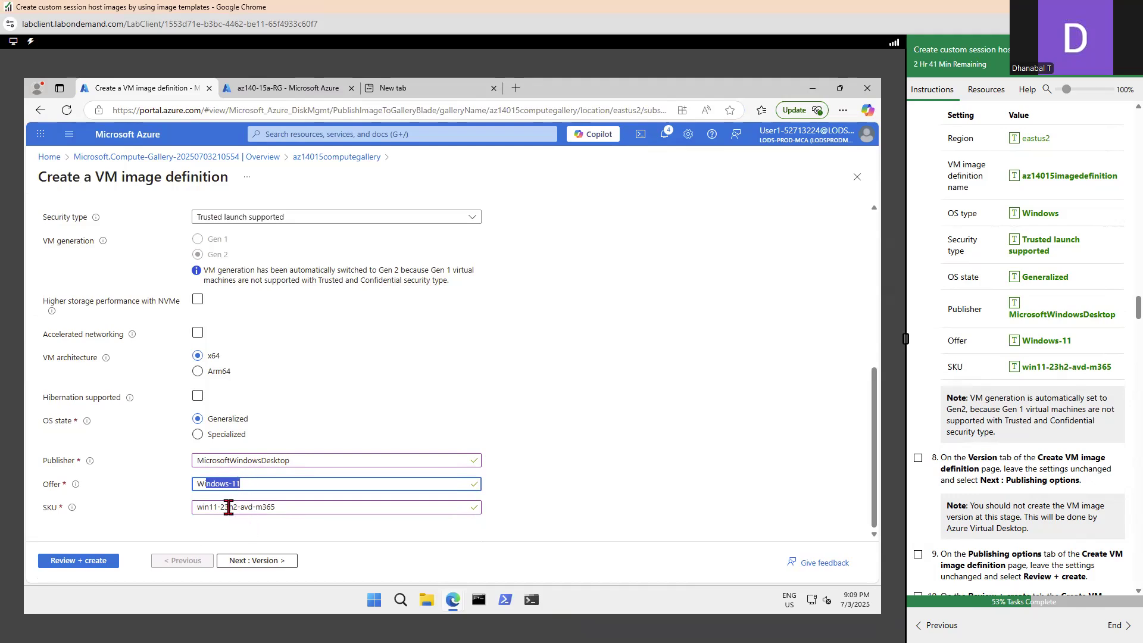
{"action": "left_click", "coordinate": [197, 508]}
{"action": "left_click_drag", "start_coordinate": [223, 509], "coordinate": [276, 508]}
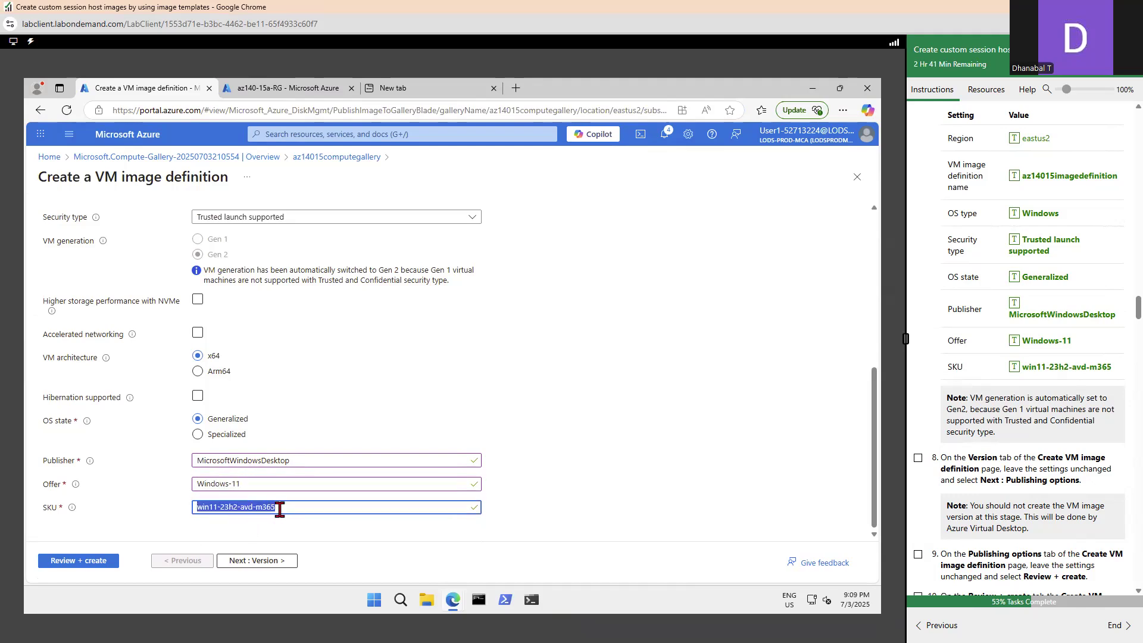
{"action": "left_click", "coordinate": [845, 452]}
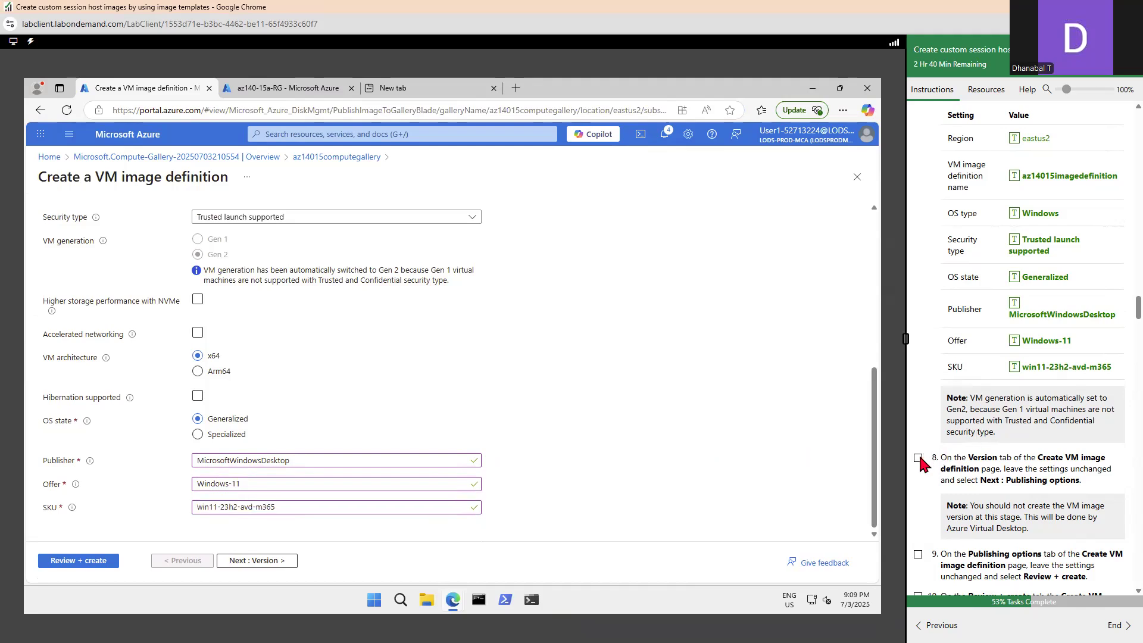
- Keep the default version and publishing options, and validate and create the VM image definition
{"action": "left_click", "coordinate": [250, 562]}
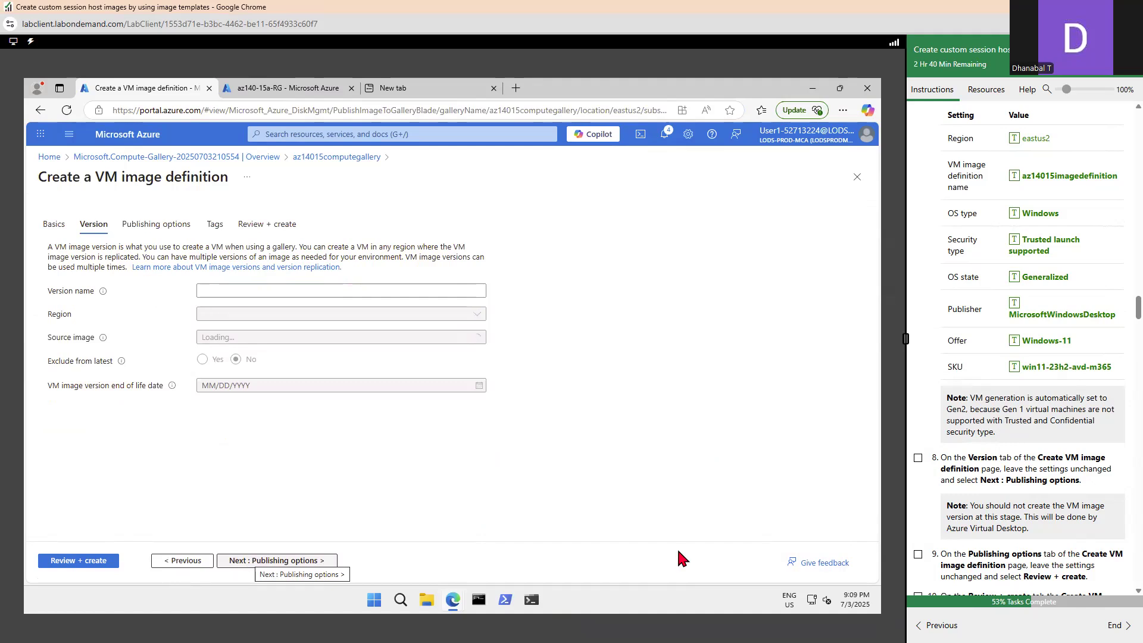
{"action": "scroll", "coordinate": [1034, 480], "scroll_direction": "down", "scroll_amount": 2}
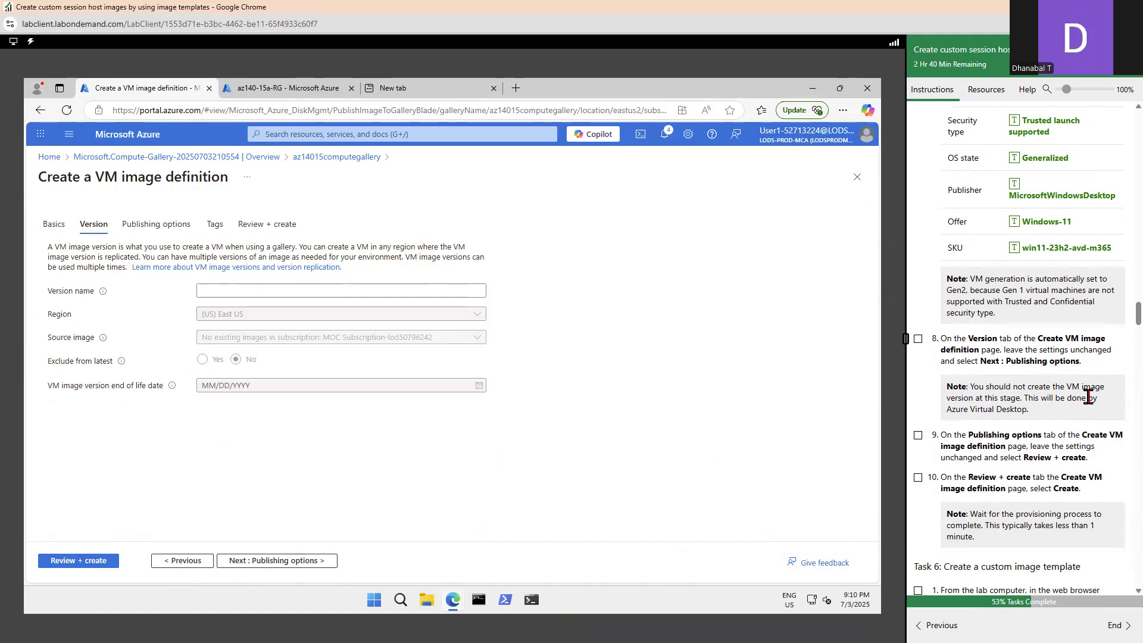
{"action": "left_click", "coordinate": [260, 560]}
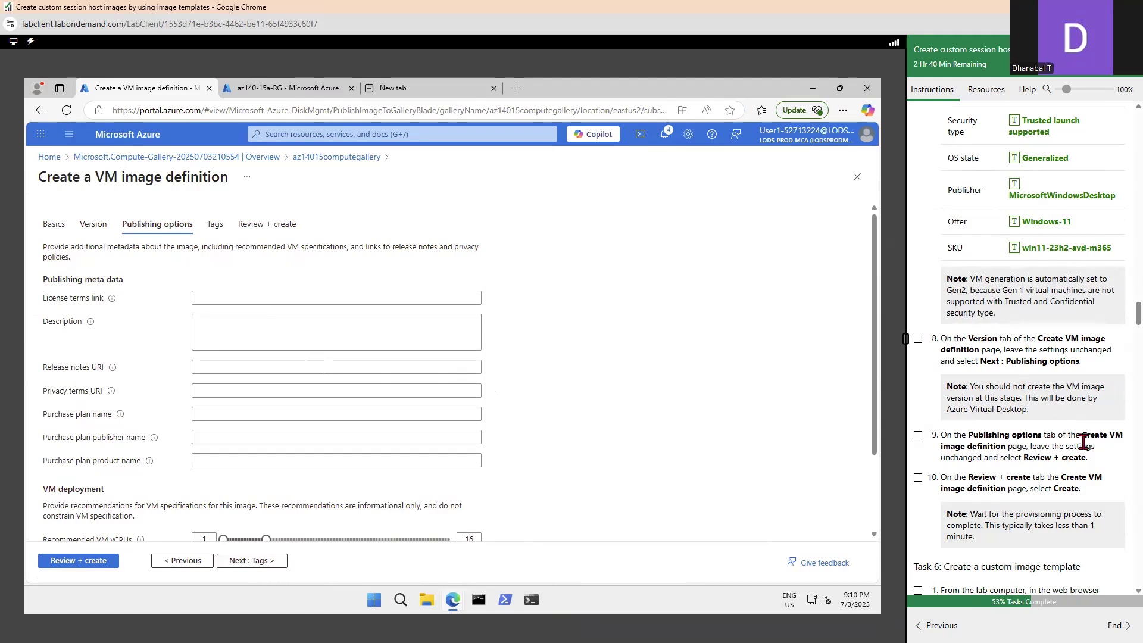
{"action": "left_click", "coordinate": [78, 561]}
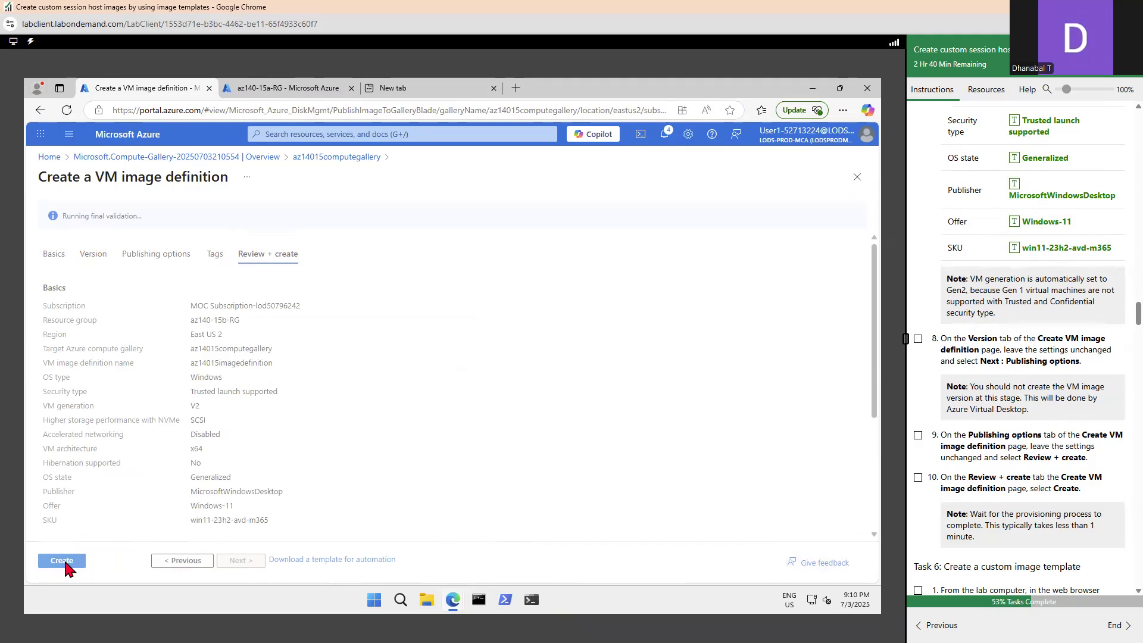
{"action": "left_click", "coordinate": [63, 561]}
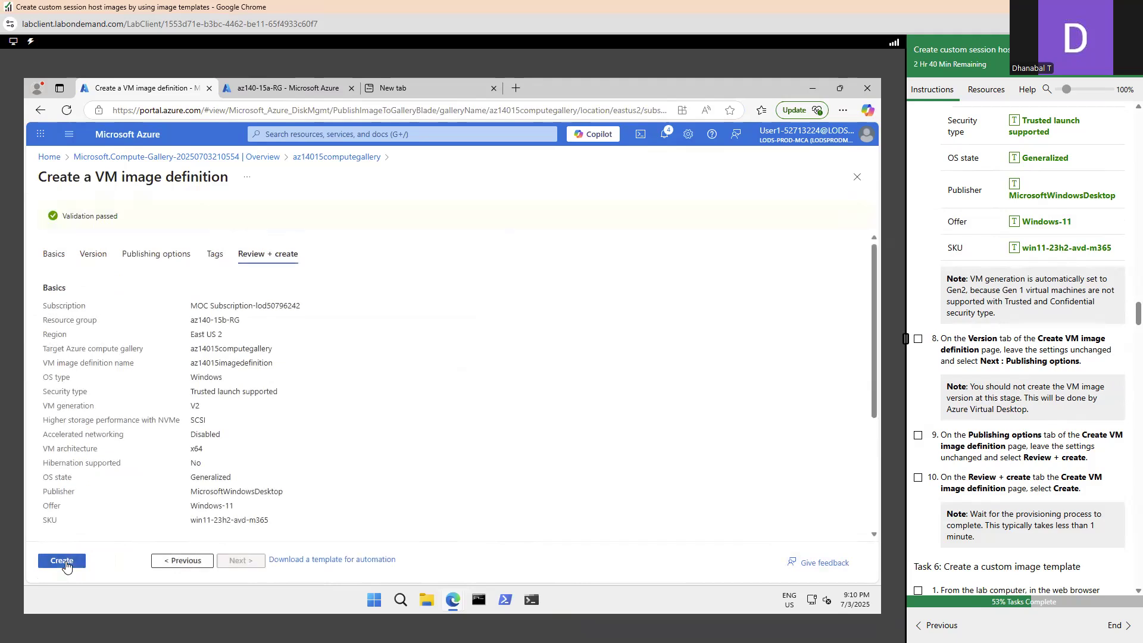
- Mark Task 5's eighth, ninth and tenth instructions complete and highlight the Task 6 title "Create a custom image template"
{"action": "left_click", "coordinate": [919, 436]}
{"action": "left_click", "coordinate": [918, 477]}
{"action": "scroll", "coordinate": [1024, 430], "scroll_direction": "down", "scroll_amount": 3}
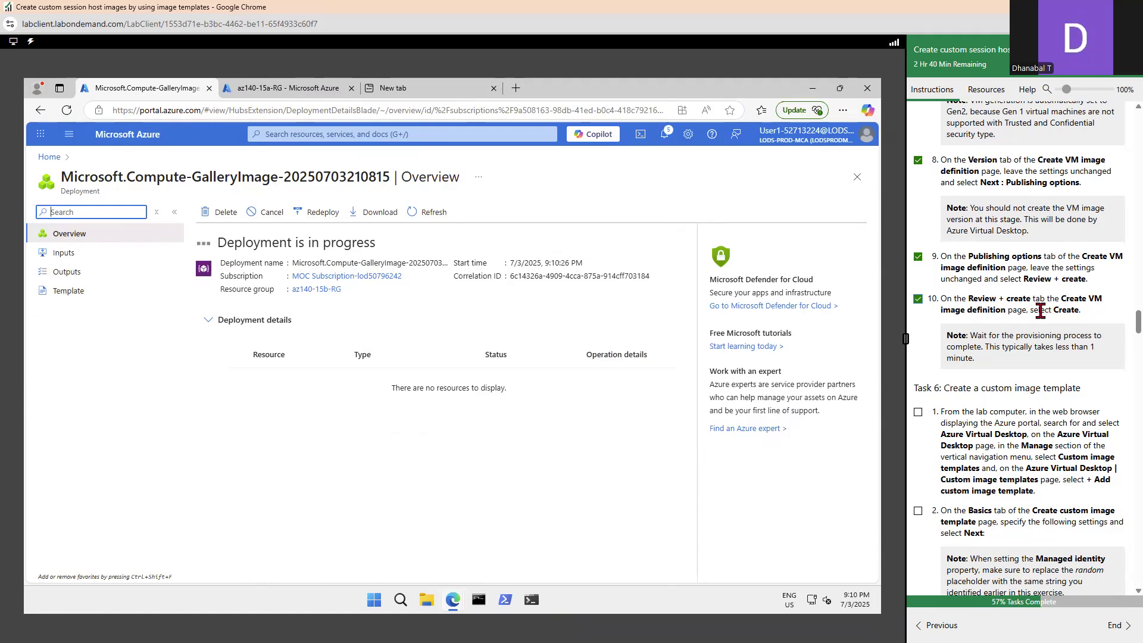
{"action": "scroll", "coordinate": [1043, 310], "scroll_direction": "down", "scroll_amount": 3}
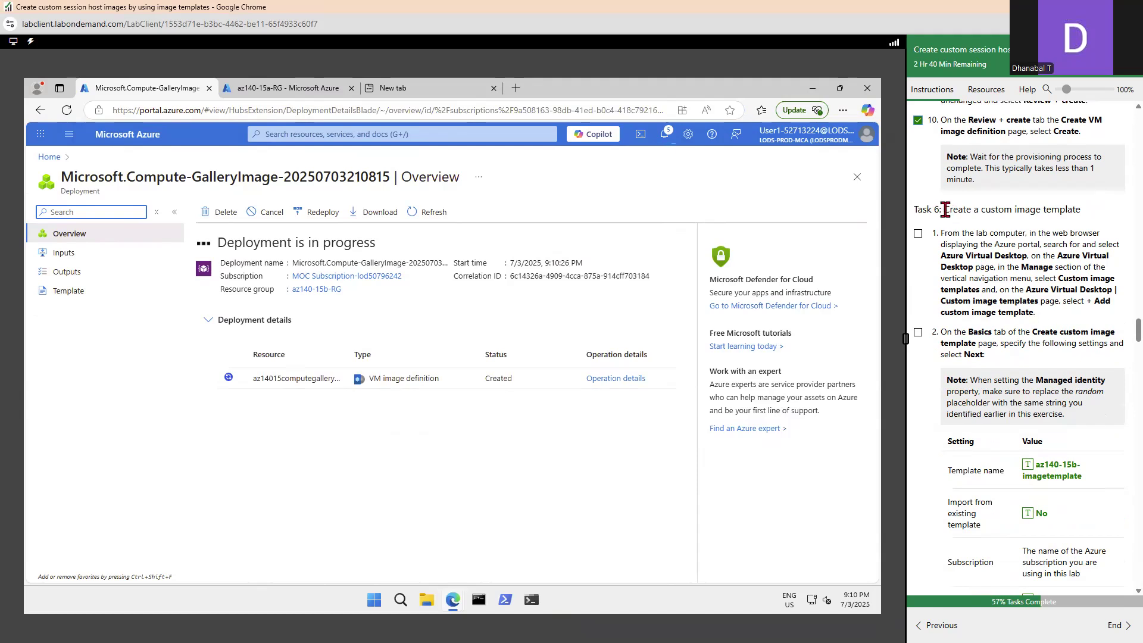
{"action": "left_click_drag", "start_coordinate": [943, 209], "coordinate": [1084, 222]}
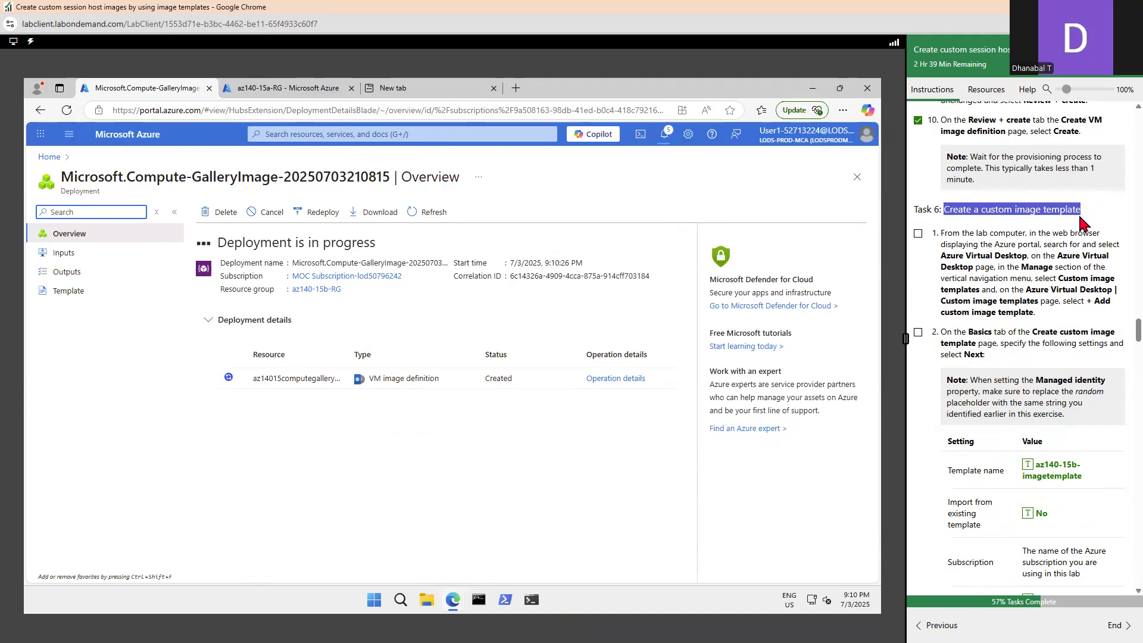